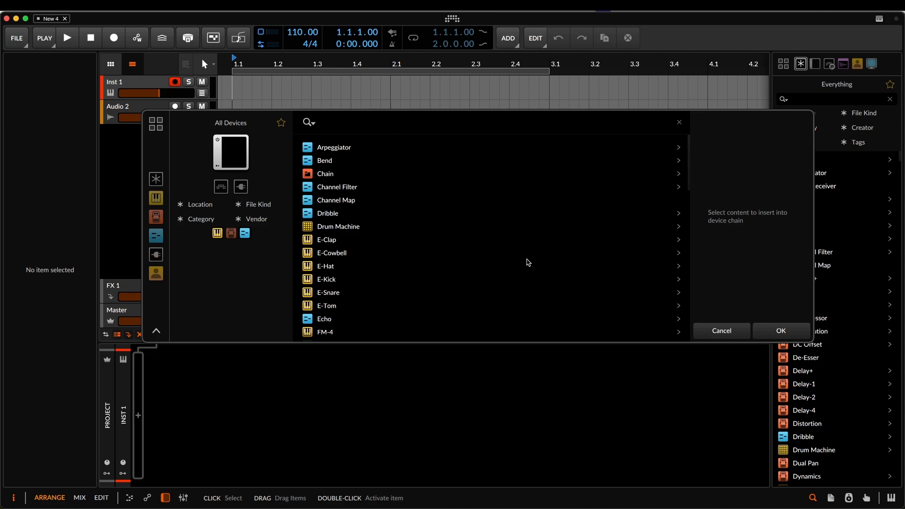
- Filter the device browser to show everything of file kind Devices, restricted to instruments
{"action": "scroll", "coordinate": [496, 268], "scroll_direction": "down", "scroll_amount": 1}
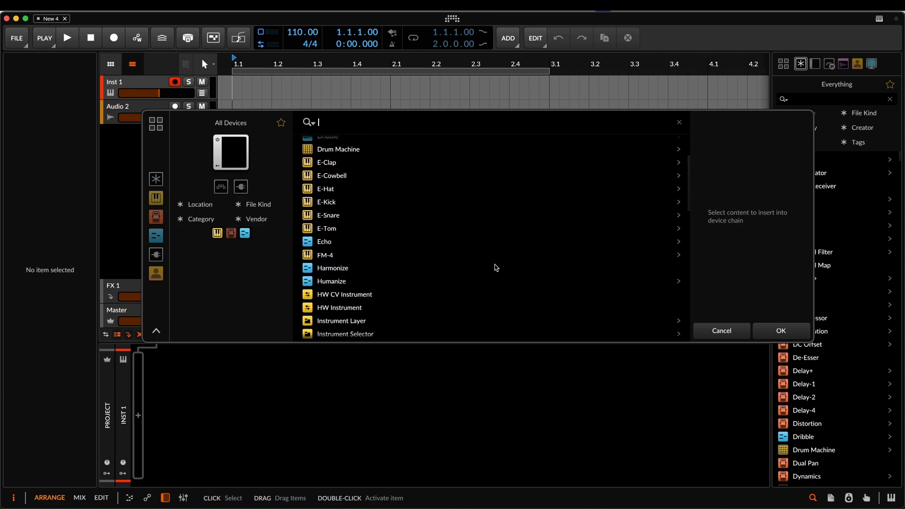
{"action": "scroll", "coordinate": [497, 268], "scroll_direction": "down", "scroll_amount": 2}
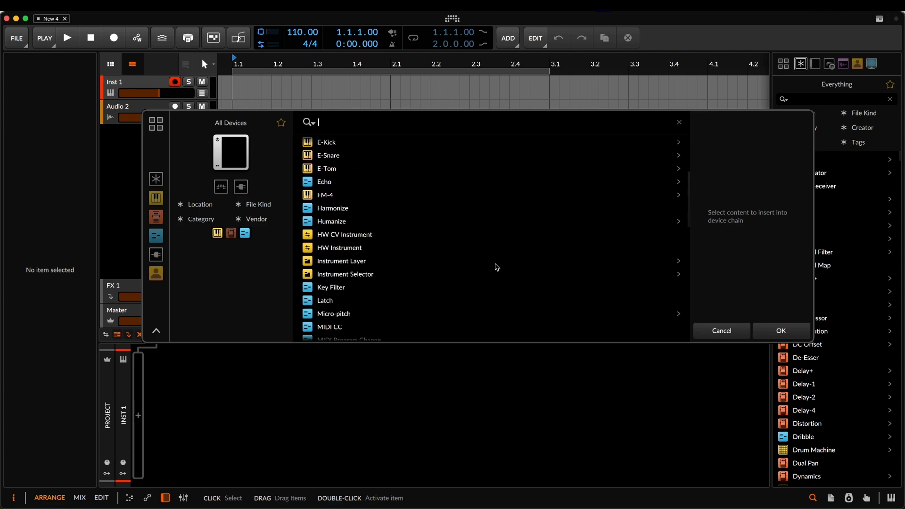
{"action": "scroll", "coordinate": [442, 262], "scroll_direction": "down", "scroll_amount": 2}
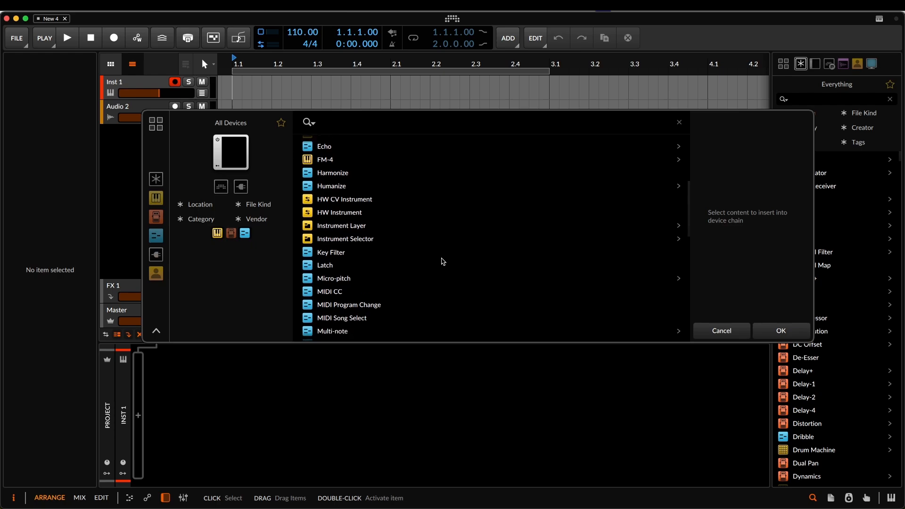
{"action": "scroll", "coordinate": [443, 261], "scroll_direction": "up", "scroll_amount": 4}
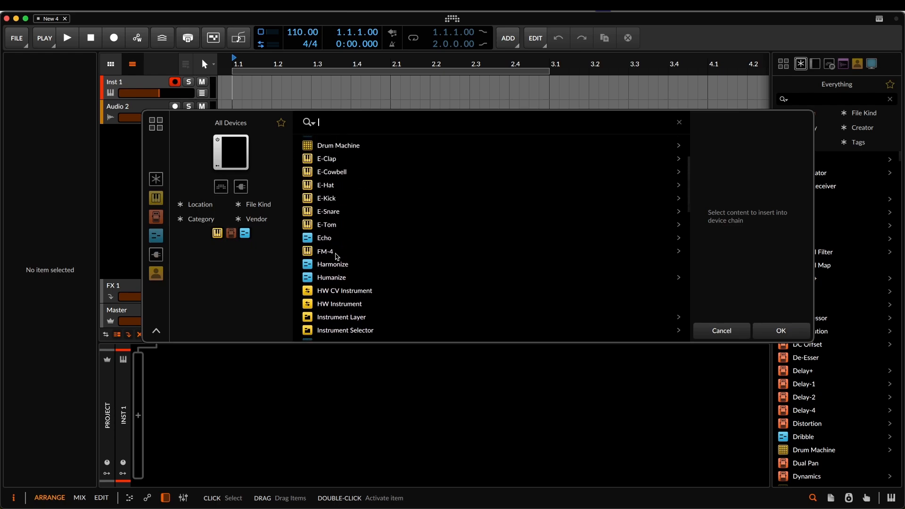
{"action": "left_click", "coordinate": [156, 179]}
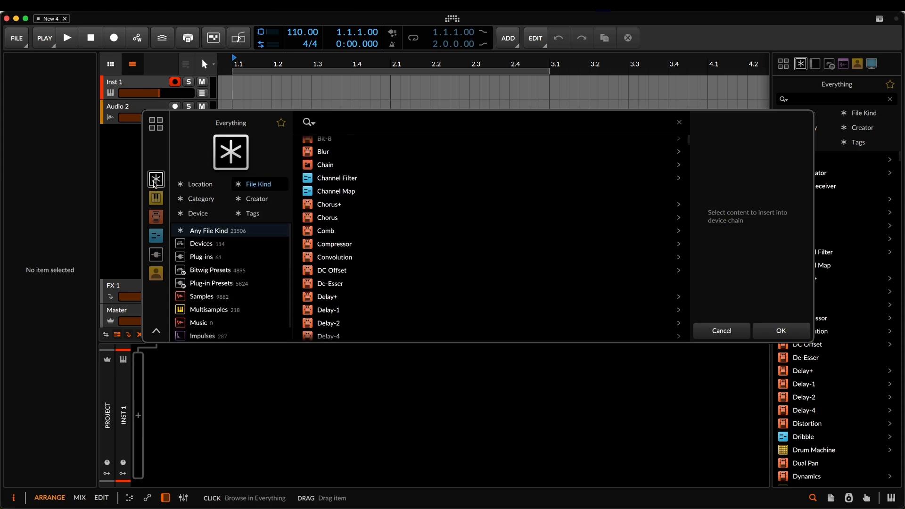
{"action": "left_click", "coordinate": [211, 246]}
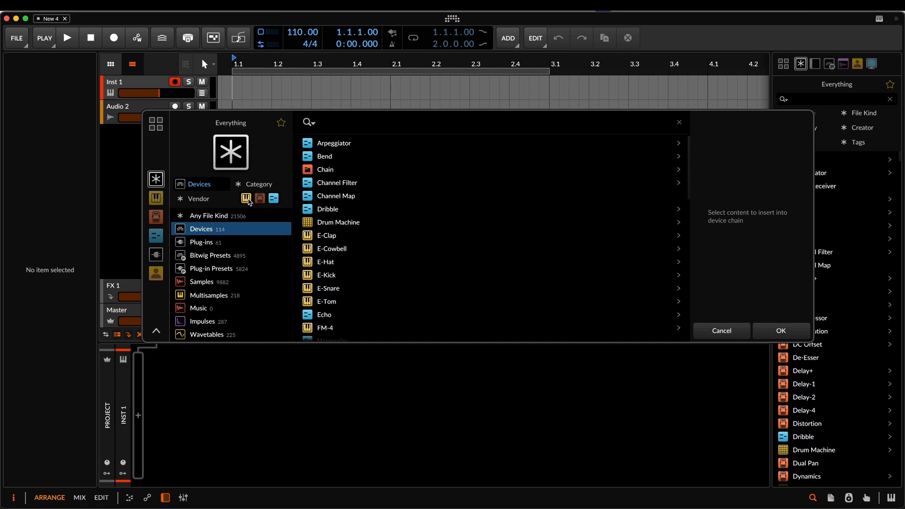
{"action": "scroll", "coordinate": [409, 220], "scroll_direction": "down", "scroll_amount": 5}
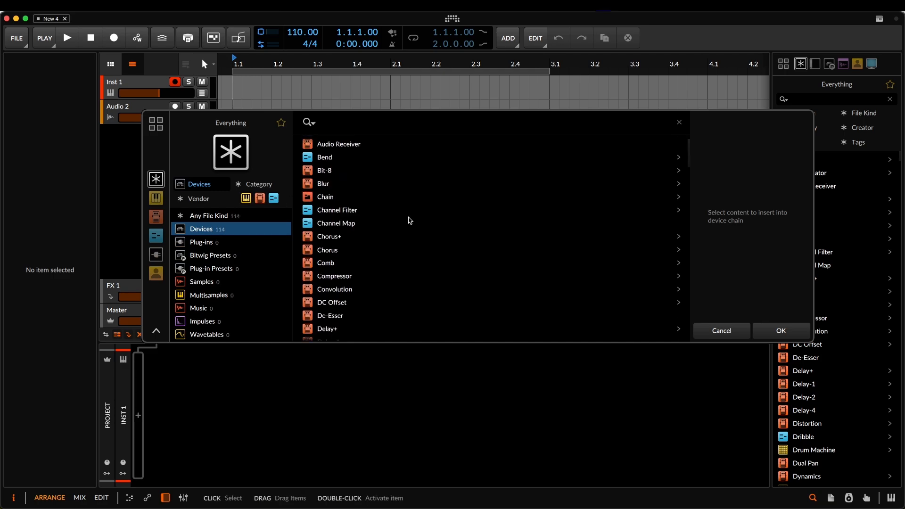
{"action": "scroll", "coordinate": [409, 220], "scroll_direction": "down", "scroll_amount": 6}
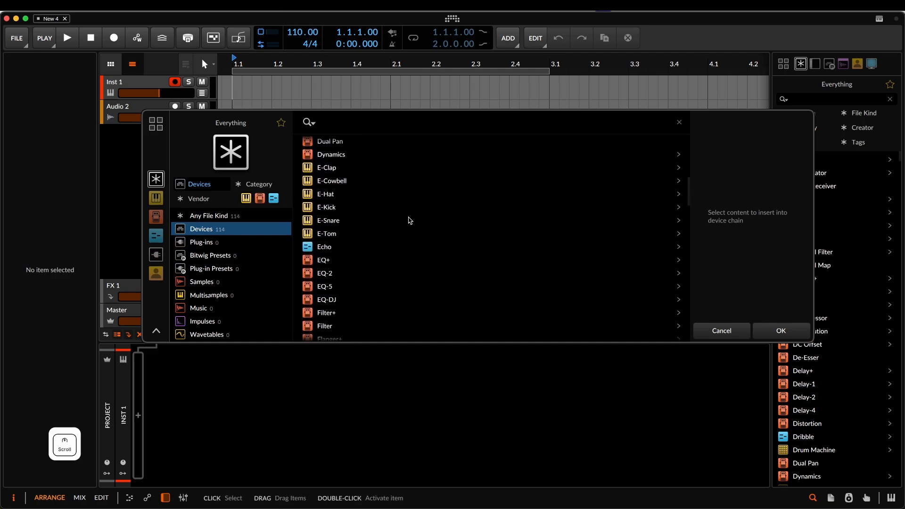
{"action": "left_click", "coordinate": [245, 198]}
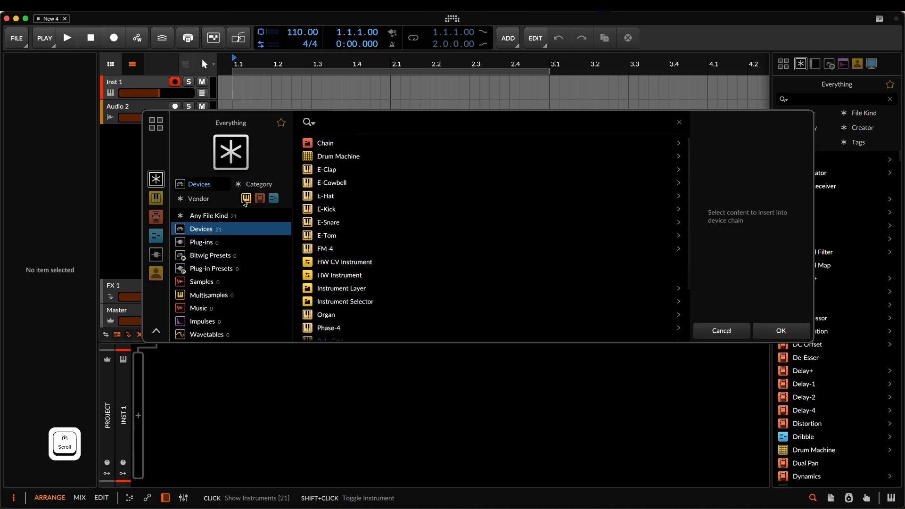
- Insert the Phase-4 synth from the instrument list into the device chain of the Inst 1 track
{"action": "scroll", "coordinate": [395, 212], "scroll_direction": "down", "scroll_amount": 2}
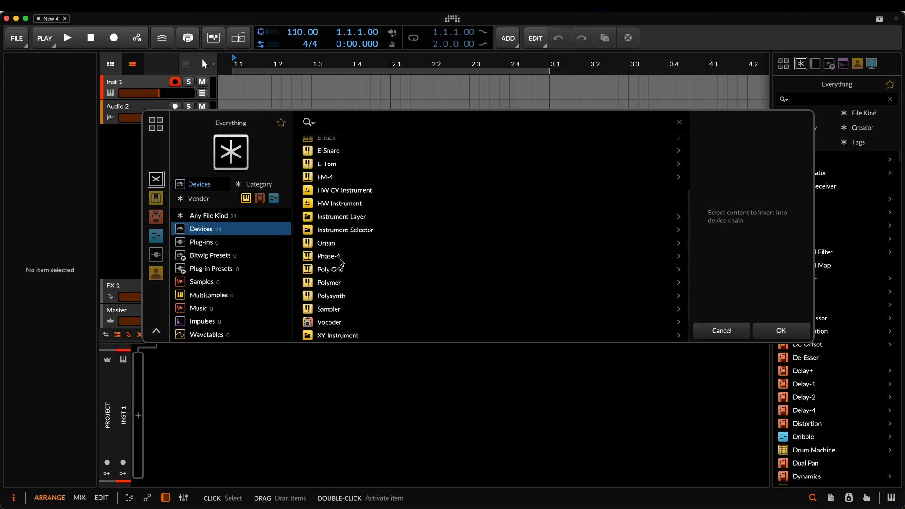
{"action": "scroll", "coordinate": [385, 283], "scroll_direction": "up", "scroll_amount": 2}
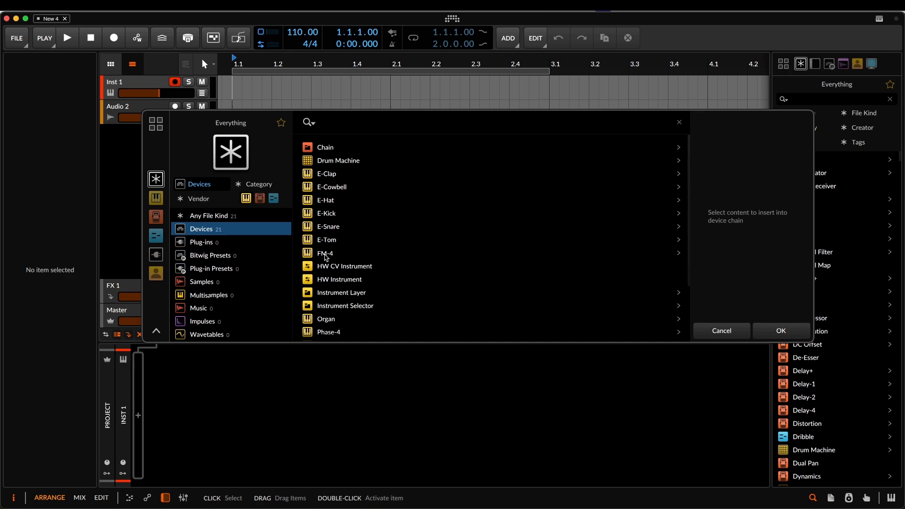
{"action": "scroll", "coordinate": [405, 245], "scroll_direction": "down", "scroll_amount": 2}
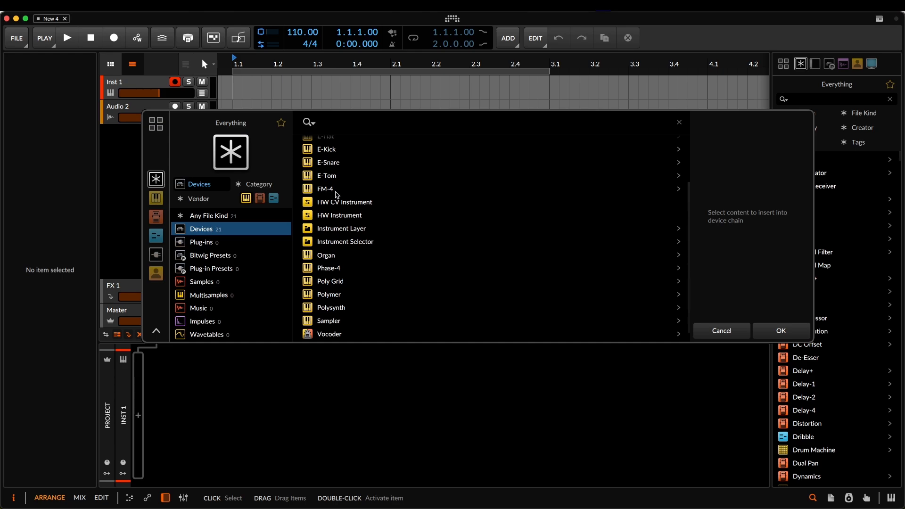
{"action": "scroll", "coordinate": [490, 235], "scroll_direction": "down", "scroll_amount": 1}
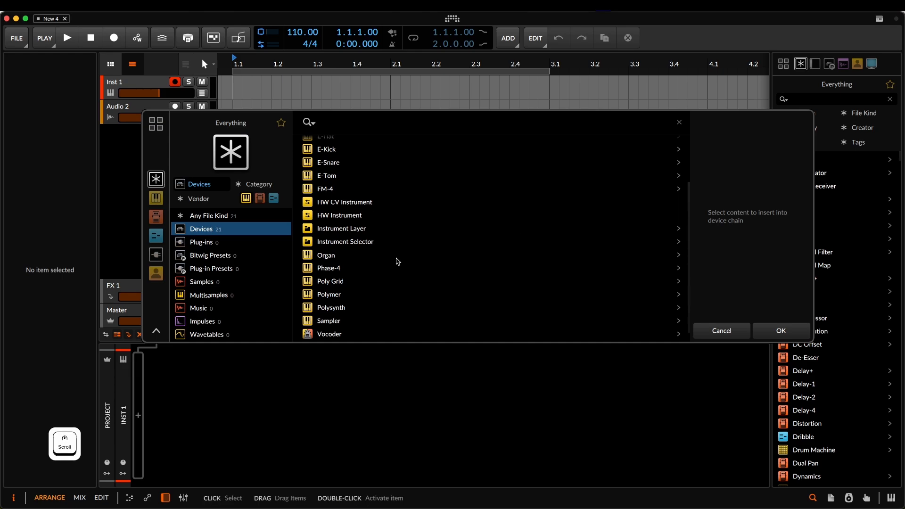
{"action": "scroll", "coordinate": [397, 261], "scroll_direction": "down", "scroll_amount": 1}
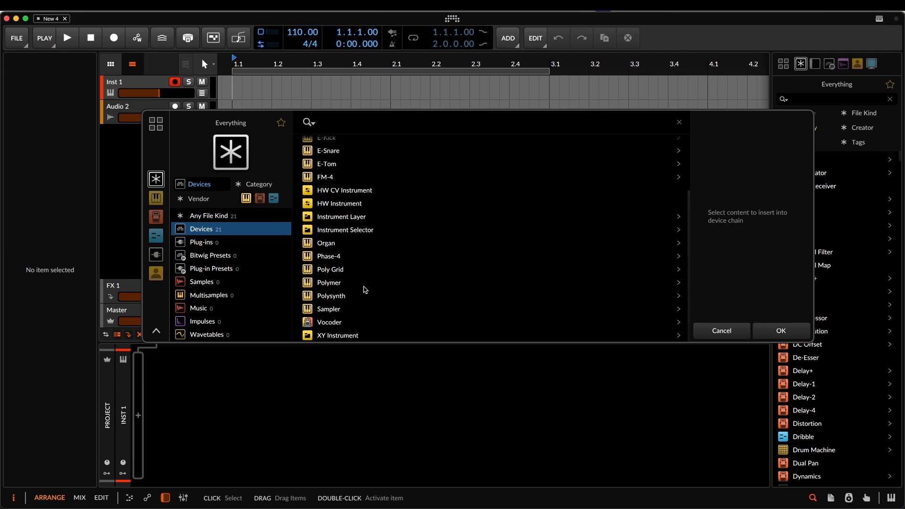
{"action": "left_click", "coordinate": [339, 256]}
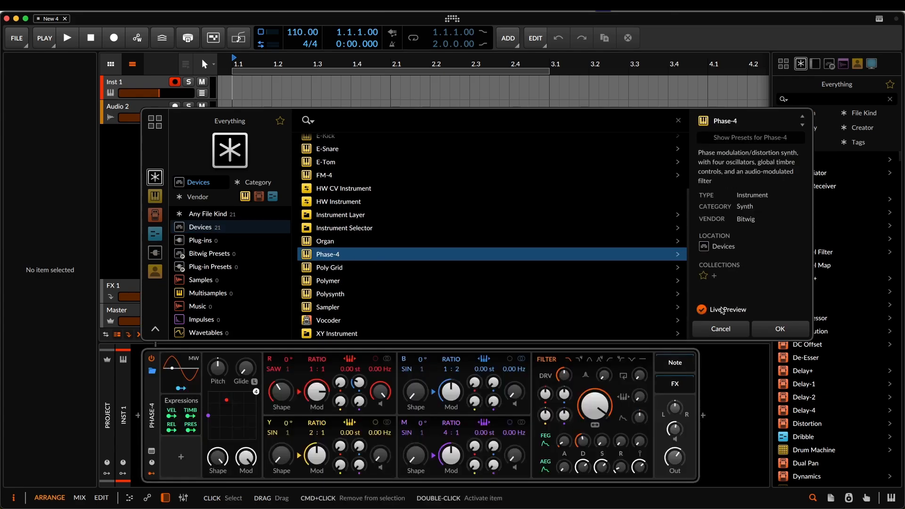
{"action": "left_click", "coordinate": [782, 330]}
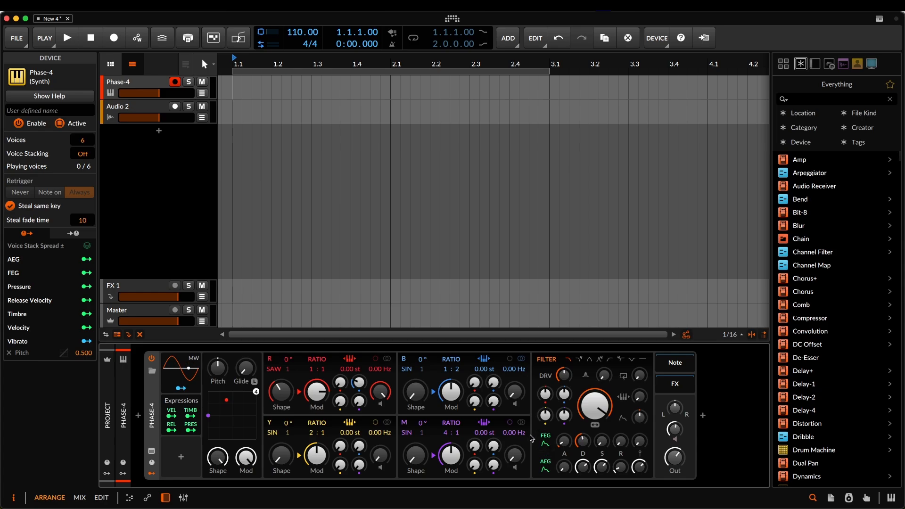
{"action": "left_click_drag", "start_coordinate": [477, 385], "coordinate": [493, 386]}
{"action": "left_click", "coordinate": [473, 380]}
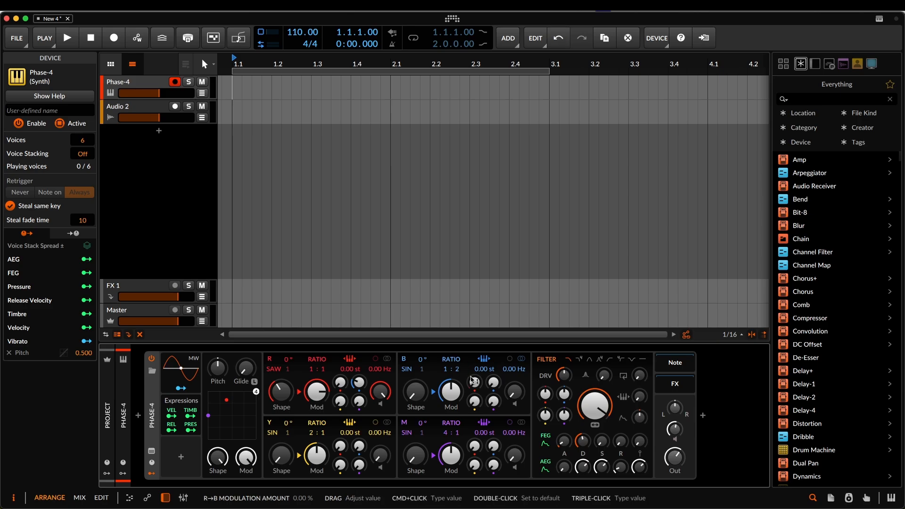
{"action": "left_click", "coordinate": [492, 382]}
{"action": "left_click", "coordinate": [475, 381]}
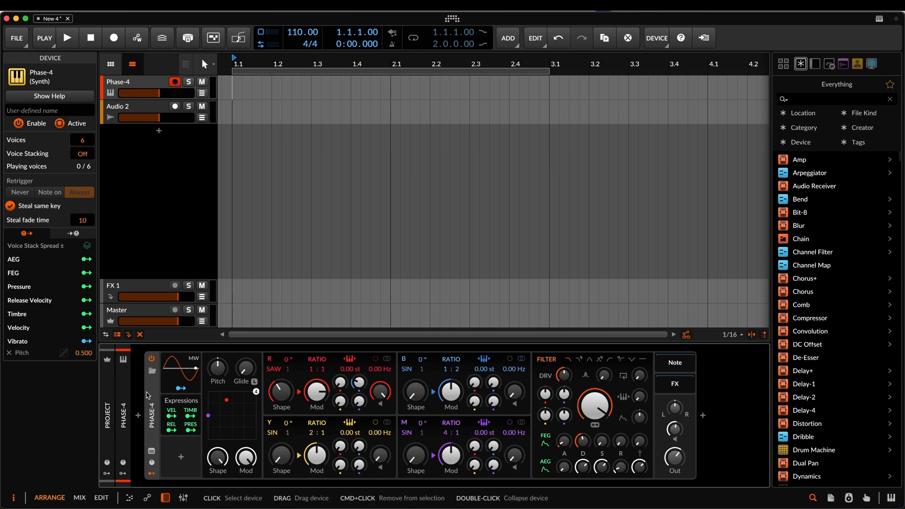
- Search all content for "fm" and insert the FM-4 synth after Phase-4 in the device chain
{"action": "left_click", "coordinate": [703, 415]}
{"action": "type", "text": "fm"}
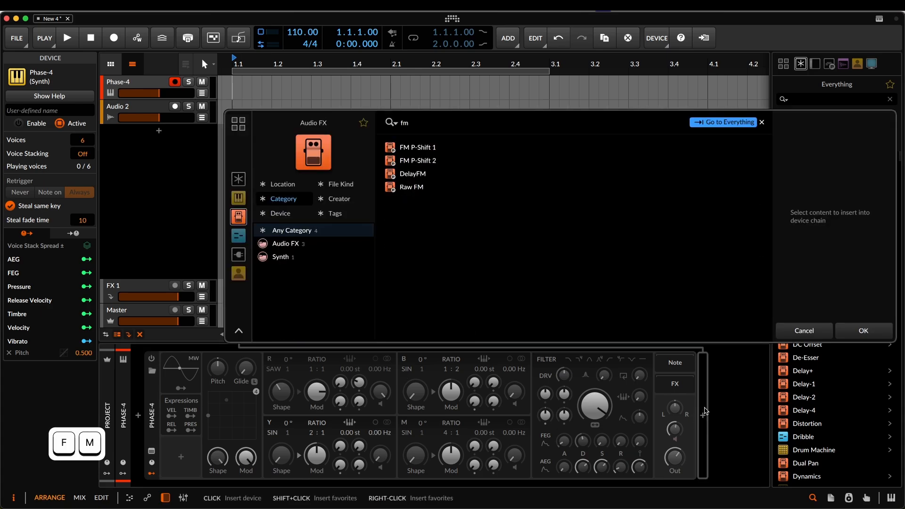
{"action": "left_click", "coordinate": [239, 179]}
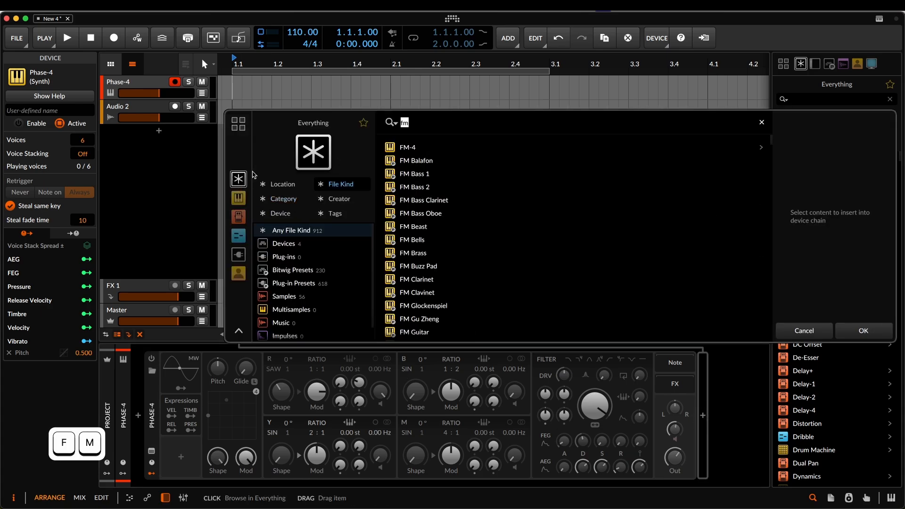
{"action": "left_click", "coordinate": [416, 147]}
{"action": "left_click", "coordinate": [864, 328]}
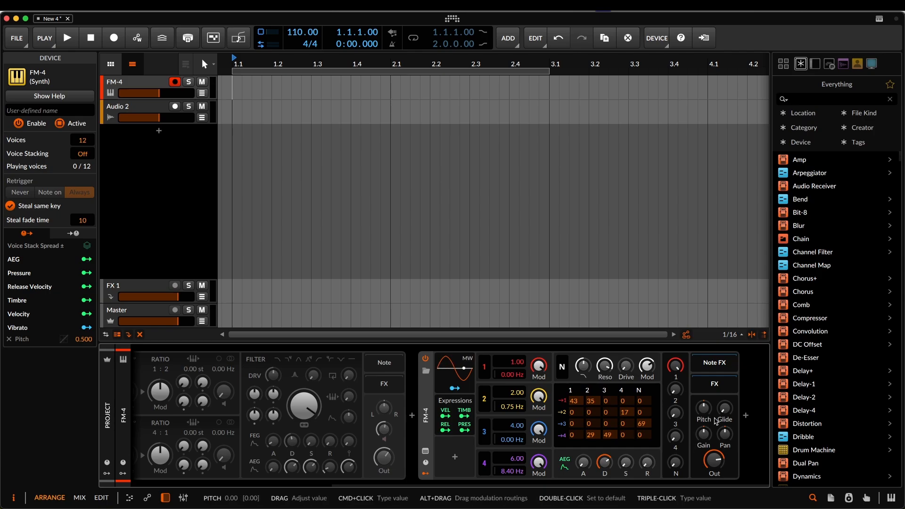
- Load the Cyber Zen preset into the FM-4 synth
{"action": "left_click", "coordinate": [426, 374]}
{"action": "scroll", "coordinate": [439, 245], "scroll_direction": "down", "scroll_amount": 5}
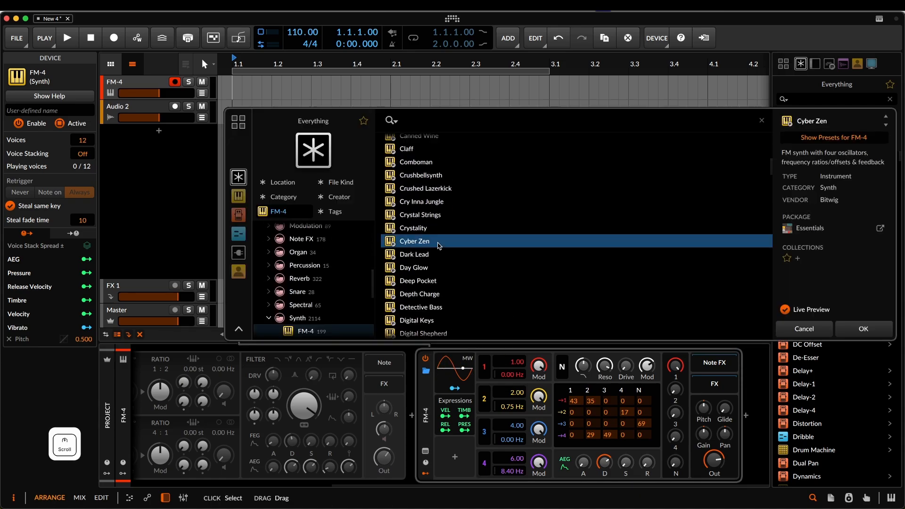
{"action": "left_click", "coordinate": [864, 330]}
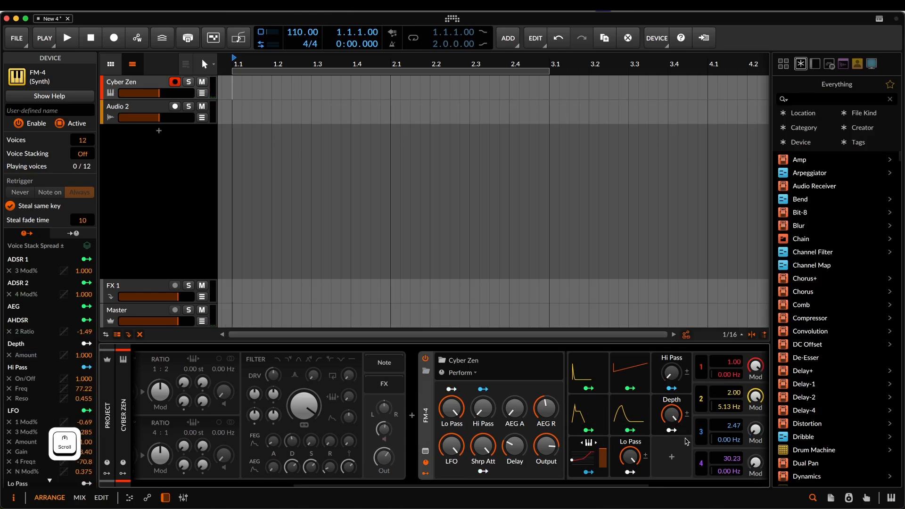
- Examine the ADSR 1, AHDSR and LFO modulators of the Cyber Zen preset and the effects nested in its FX chain
{"action": "scroll", "coordinate": [685, 442], "scroll_direction": "right", "scroll_amount": 5}
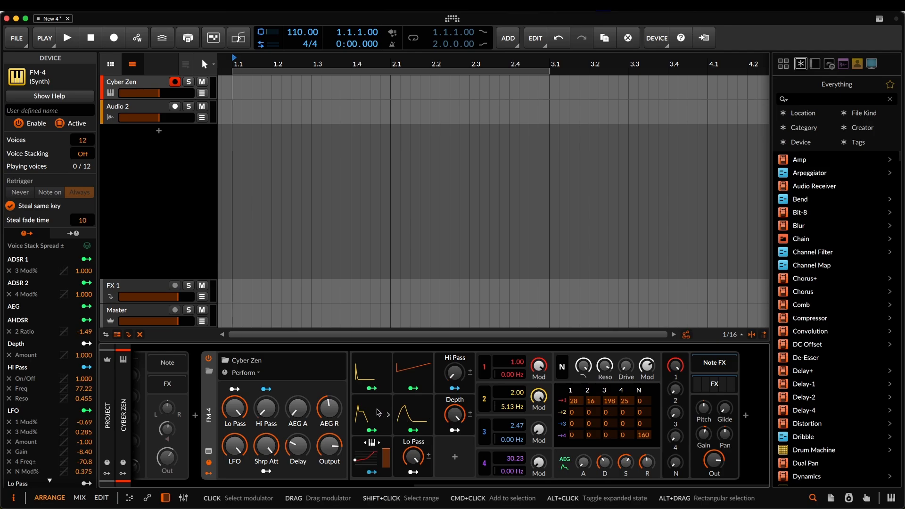
{"action": "left_click", "coordinate": [371, 363]}
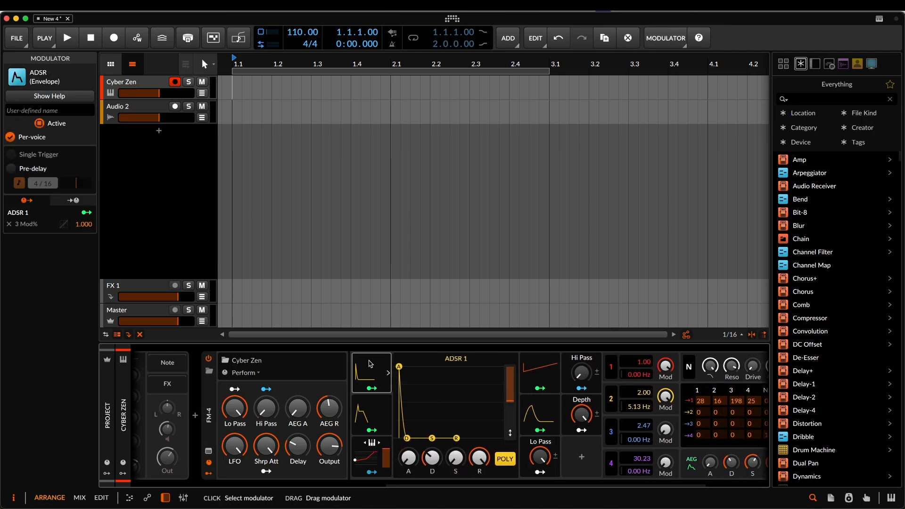
{"action": "left_click", "coordinate": [376, 413]}
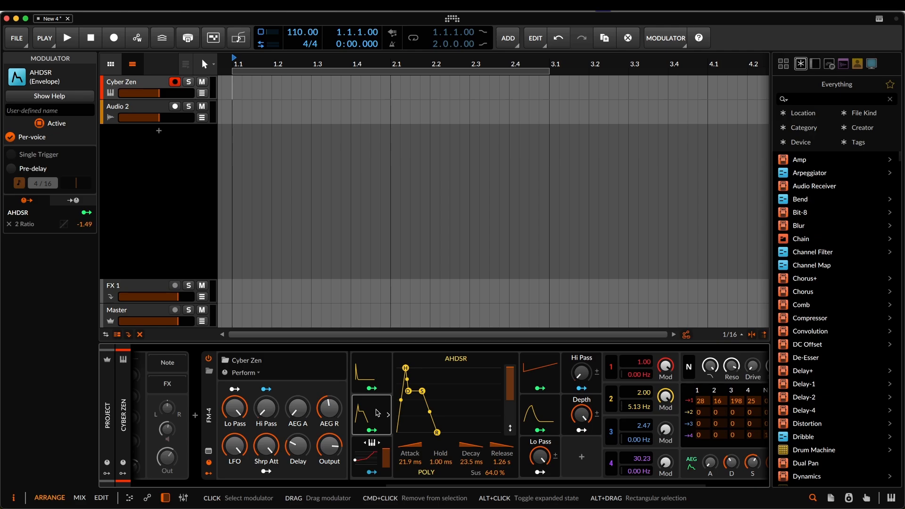
{"action": "left_click", "coordinate": [371, 370]}
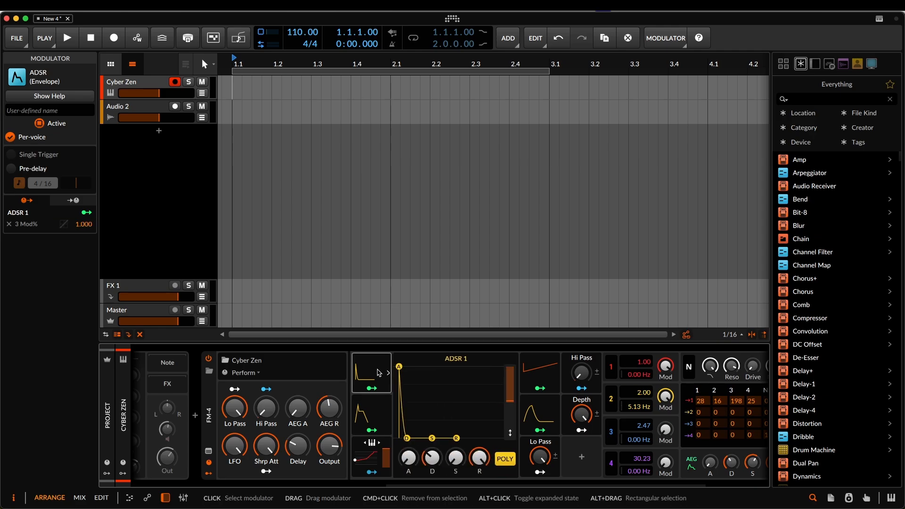
{"action": "left_click", "coordinate": [526, 418]}
{"action": "left_click", "coordinate": [403, 372]}
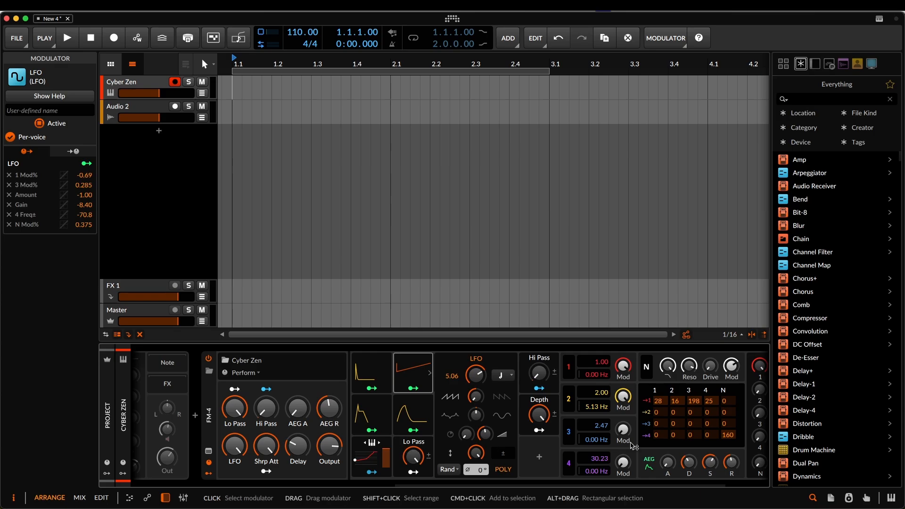
{"action": "scroll", "coordinate": [436, 439], "scroll_direction": "down", "scroll_amount": 3}
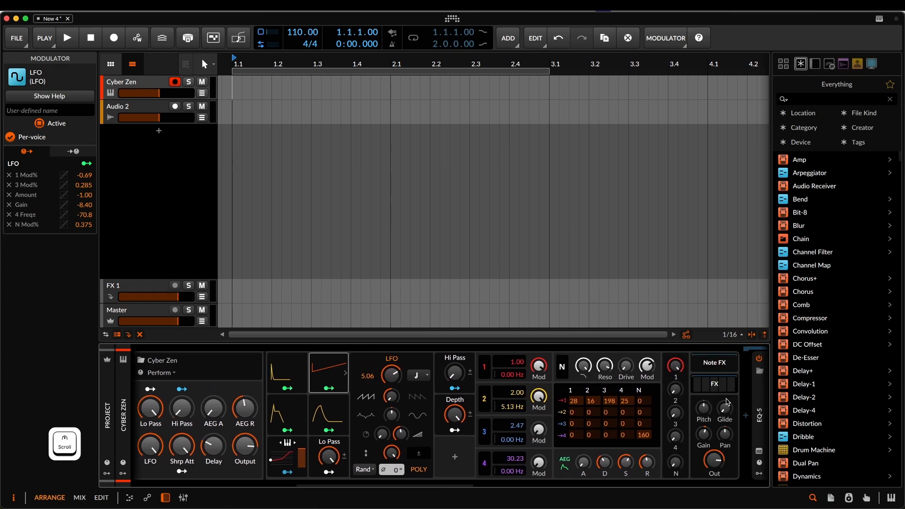
{"action": "scroll", "coordinate": [436, 388], "scroll_direction": "down", "scroll_amount": 8}
{"action": "scroll", "coordinate": [435, 388], "scroll_direction": "down", "scroll_amount": 5}
{"action": "scroll", "coordinate": [392, 401], "scroll_direction": "down", "scroll_amount": 10}
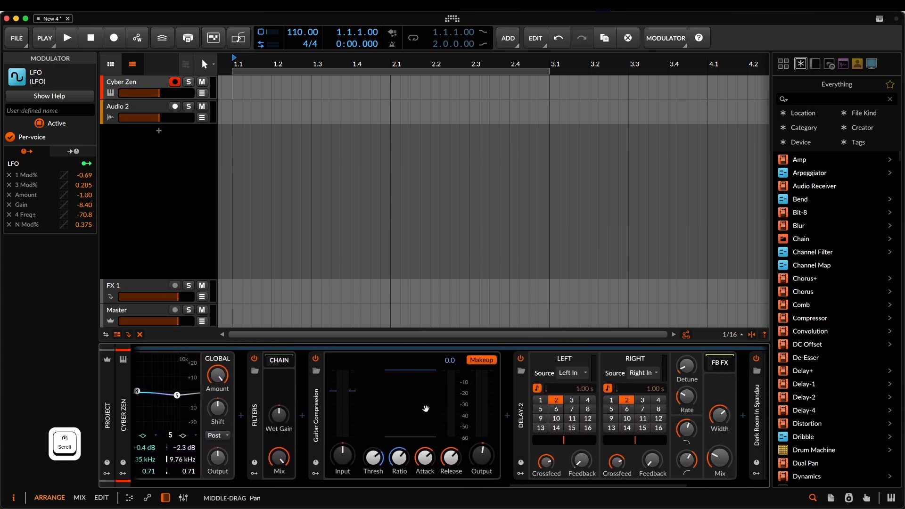
{"action": "scroll", "coordinate": [391, 401], "scroll_direction": "down", "scroll_amount": 5}
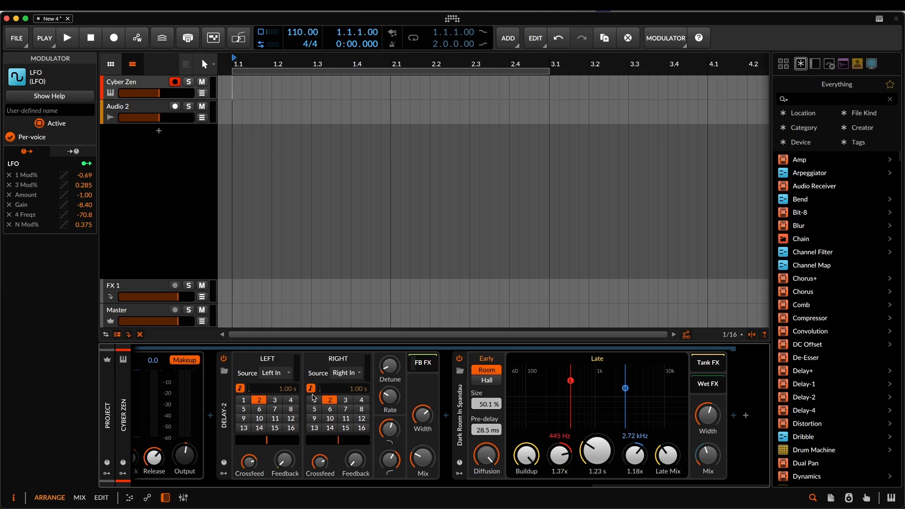
- Delete the FM-4 synth from the device chain
{"action": "scroll", "coordinate": [347, 403], "scroll_direction": "up", "scroll_amount": 10}
{"action": "scroll", "coordinate": [346, 403], "scroll_direction": "up", "scroll_amount": 10}
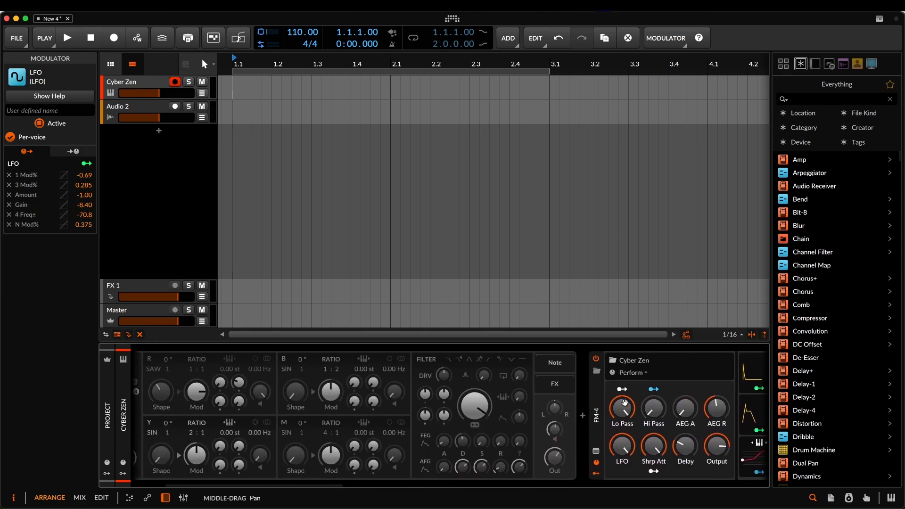
{"action": "right_click", "coordinate": [413, 403]}
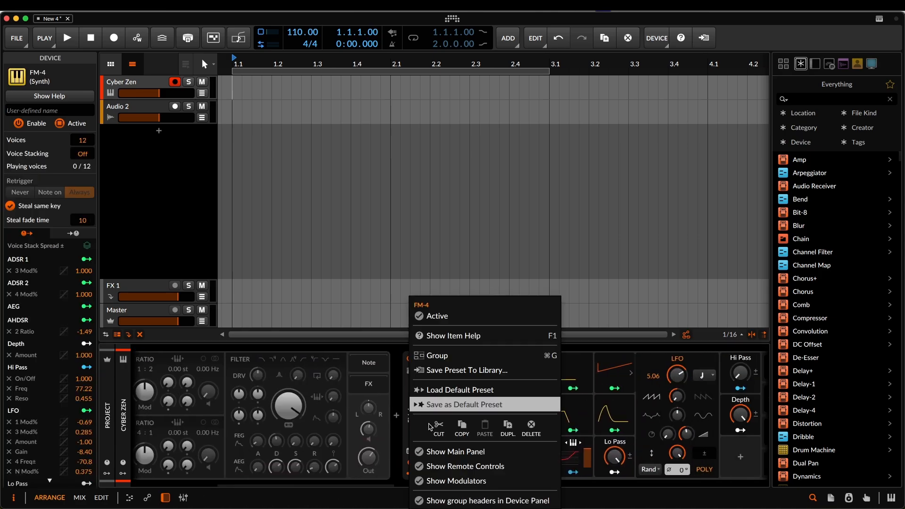
{"action": "left_click", "coordinate": [531, 427]}
- Search all content for "poly" and insert the Polysynth after Phase-4 in the device chain
{"action": "left_click", "coordinate": [703, 415]}
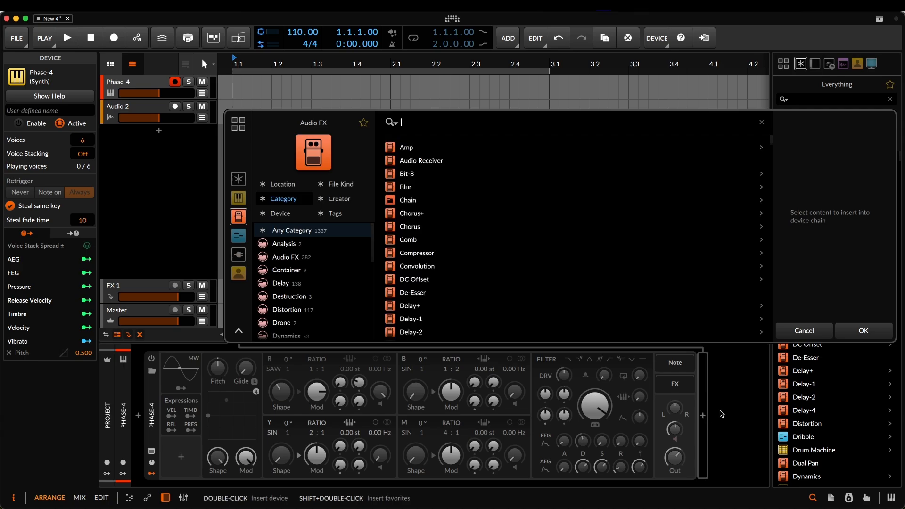
{"action": "type", "text": "poly"}
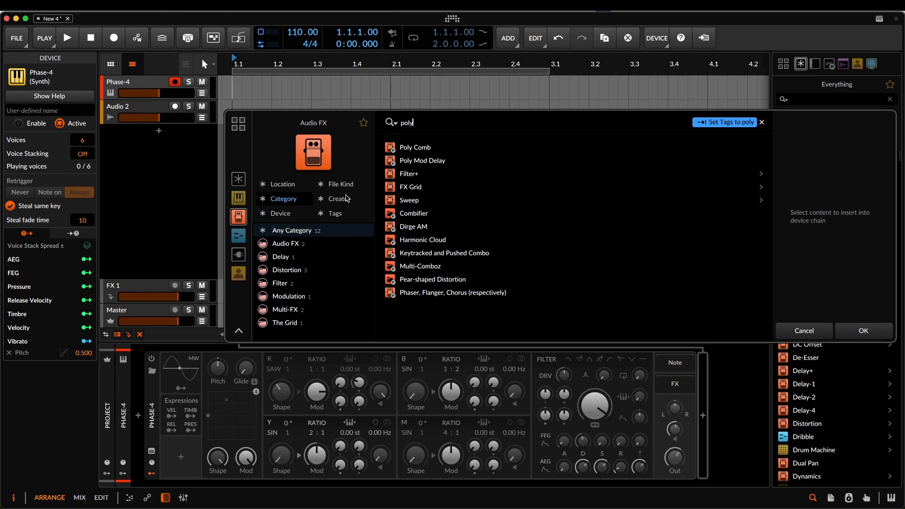
{"action": "left_click", "coordinate": [239, 180]}
{"action": "left_click", "coordinate": [425, 174]}
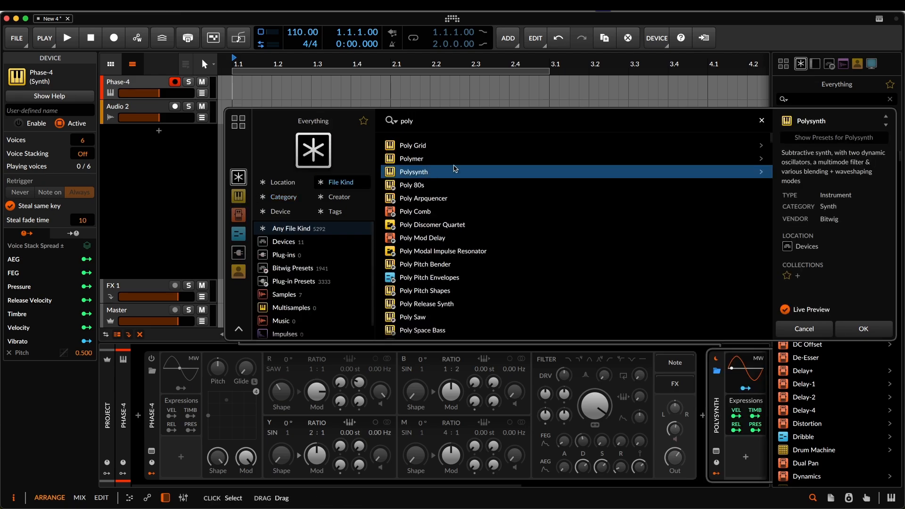
{"action": "left_click", "coordinate": [863, 331]}
- Audition Polysynth presets such as Astropad, Bass Guitar and Bassline 2, and load the Chord Stab 2 preset
{"action": "scroll", "coordinate": [311, 372], "scroll_direction": "right", "scroll_amount": 5}
{"action": "left_click", "coordinate": [311, 371]}
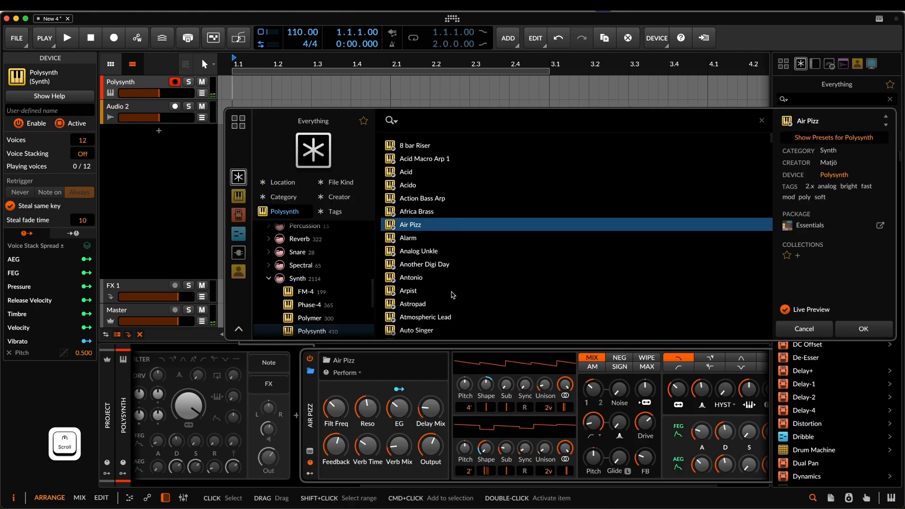
{"action": "left_click", "coordinate": [477, 293]}
{"action": "left_click", "coordinate": [495, 303]}
{"action": "scroll", "coordinate": [454, 305], "scroll_direction": "down", "scroll_amount": 5}
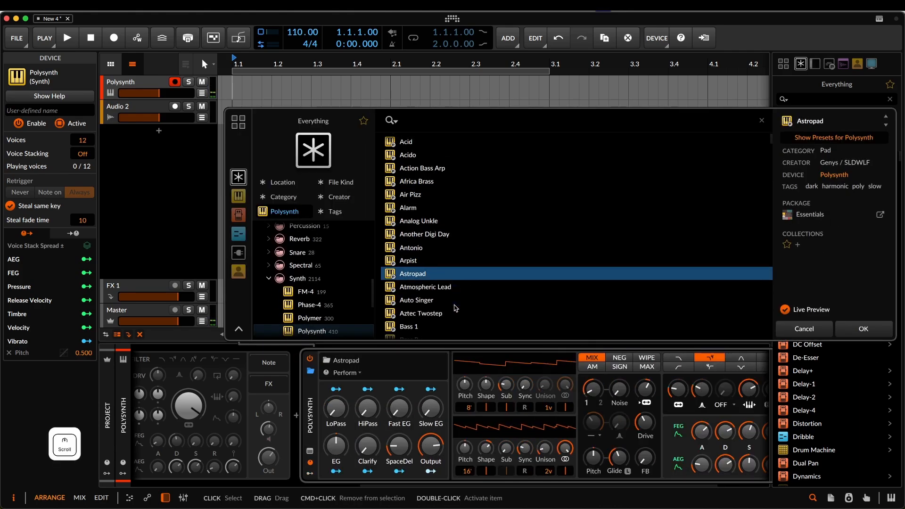
{"action": "left_click", "coordinate": [454, 305]}
{"action": "left_click", "coordinate": [456, 319]}
{"action": "scroll", "coordinate": [456, 306], "scroll_direction": "down", "scroll_amount": 2}
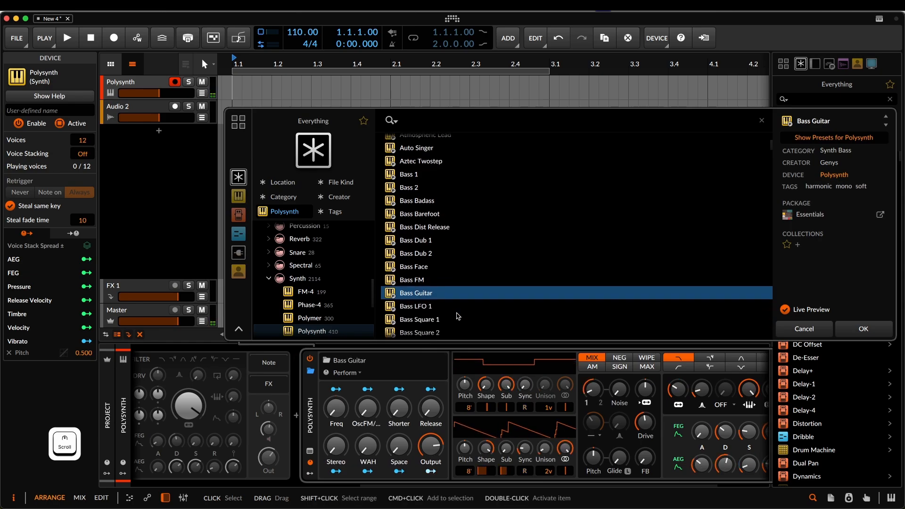
{"action": "scroll", "coordinate": [456, 293], "scroll_direction": "down", "scroll_amount": 6}
{"action": "left_click", "coordinate": [456, 293]}
{"action": "scroll", "coordinate": [454, 302], "scroll_direction": "down", "scroll_amount": 8}
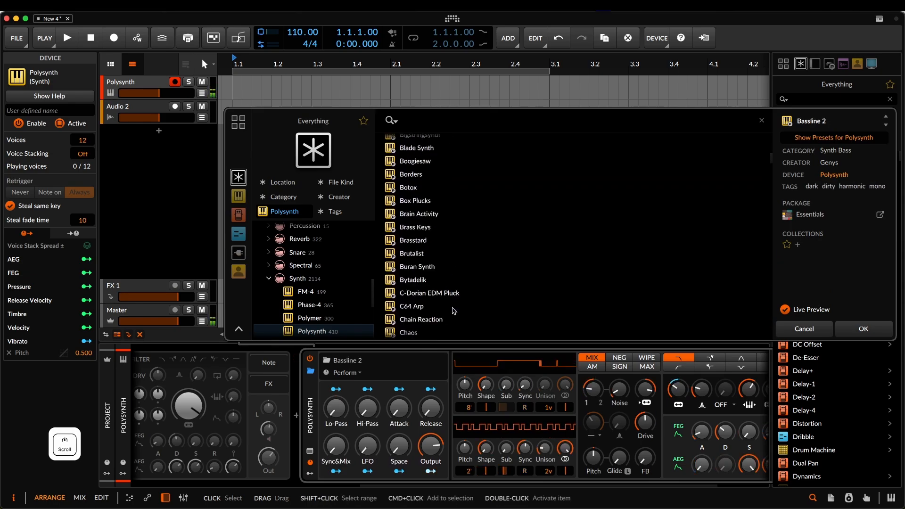
{"action": "left_click", "coordinate": [453, 310]}
{"action": "left_click", "coordinate": [864, 329]}
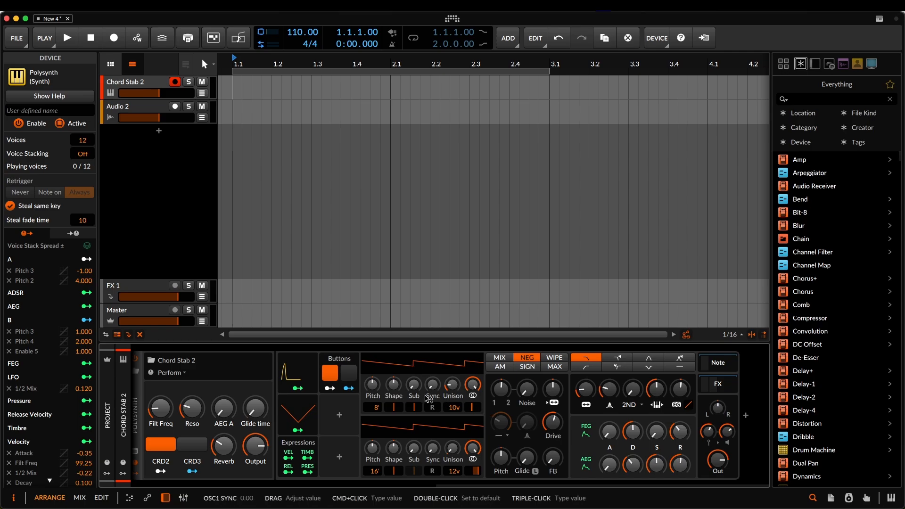
- Deactivate the Polysynth in the device chain
{"action": "left_click_drag", "start_coordinate": [378, 403], "coordinate": [555, 404]}
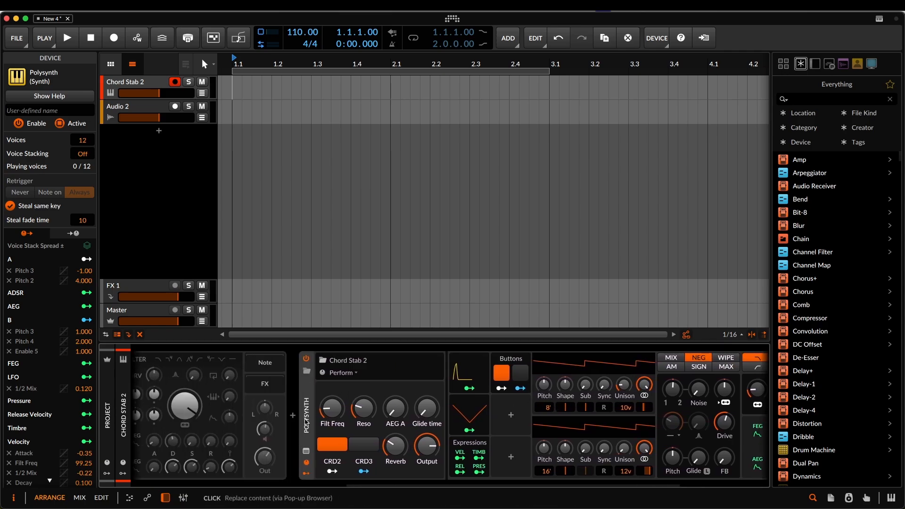
{"action": "left_click", "coordinate": [306, 358]}
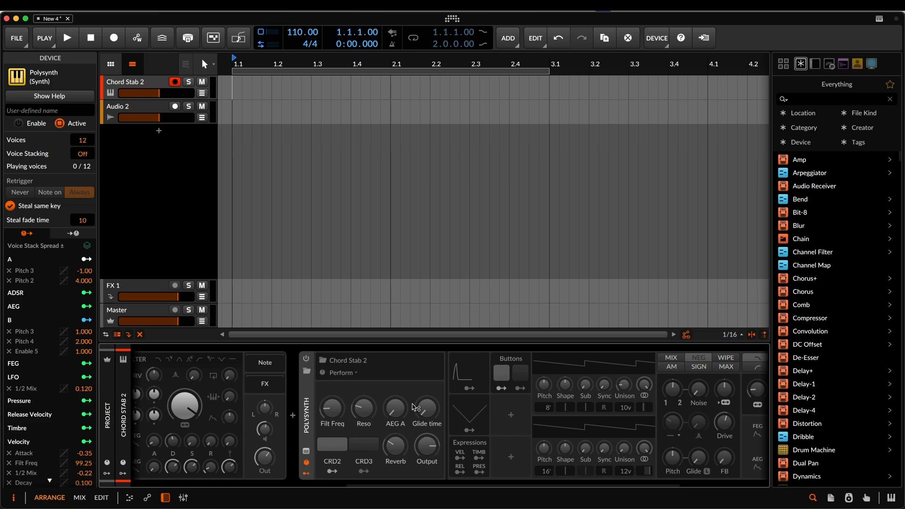
- Search for "polym" and insert the Polymer synth after the Polysynth in the device chain
{"action": "scroll", "coordinate": [414, 407], "scroll_direction": "down", "scroll_amount": 5}
{"action": "left_click", "coordinate": [746, 418]}
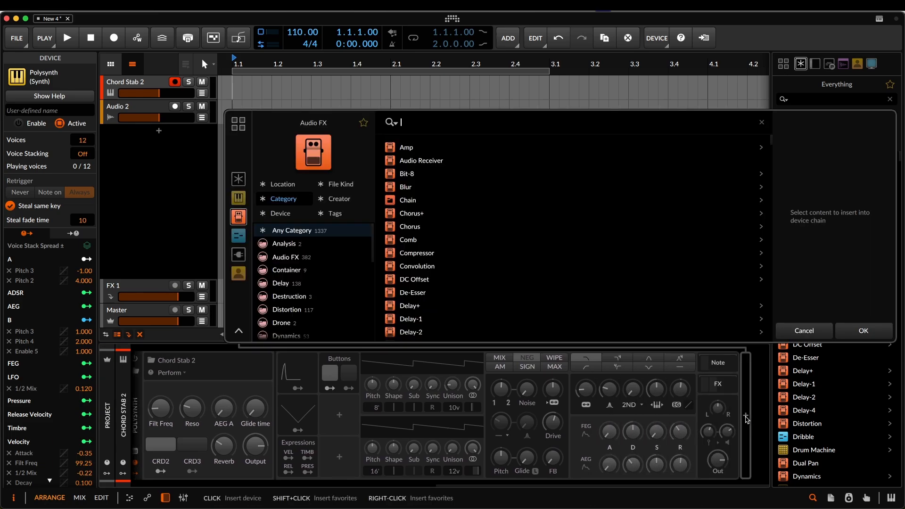
{"action": "type", "text": "poly"}
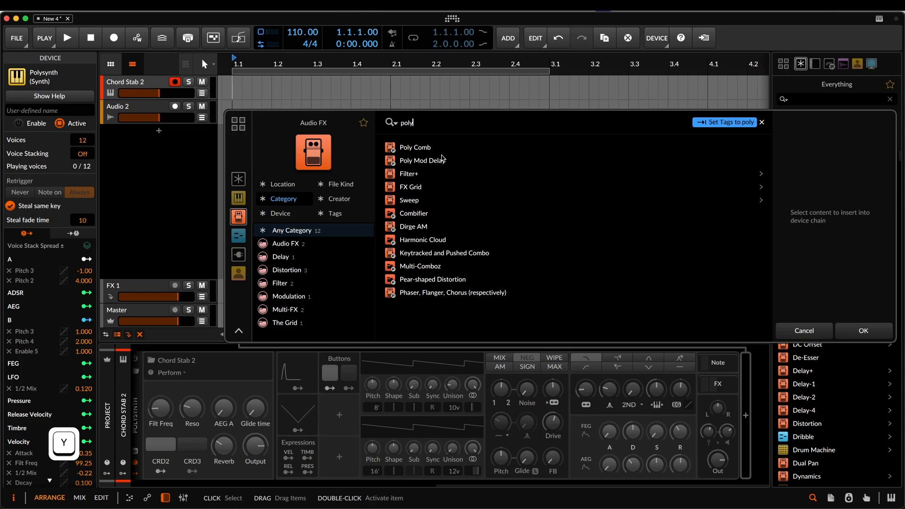
{"action": "type", "text": "m"}
{"action": "left_click", "coordinate": [432, 149]}
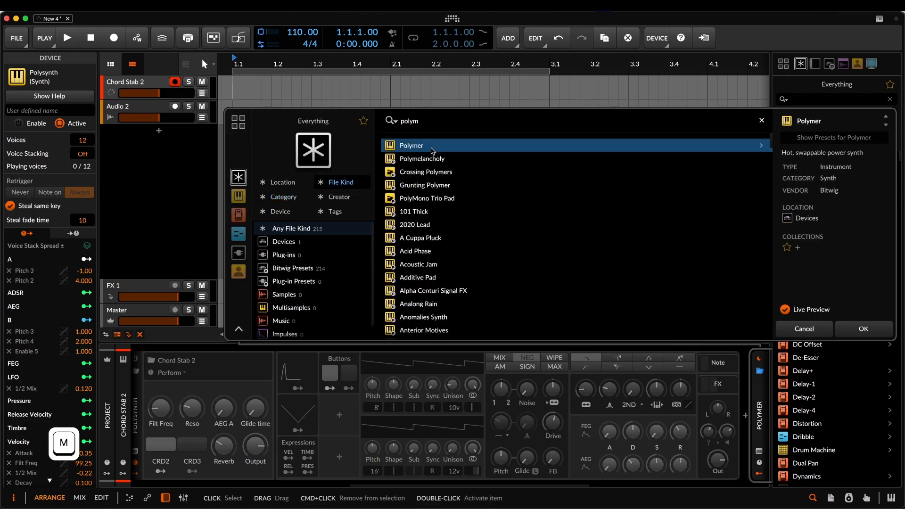
{"action": "key", "text": "Return"}
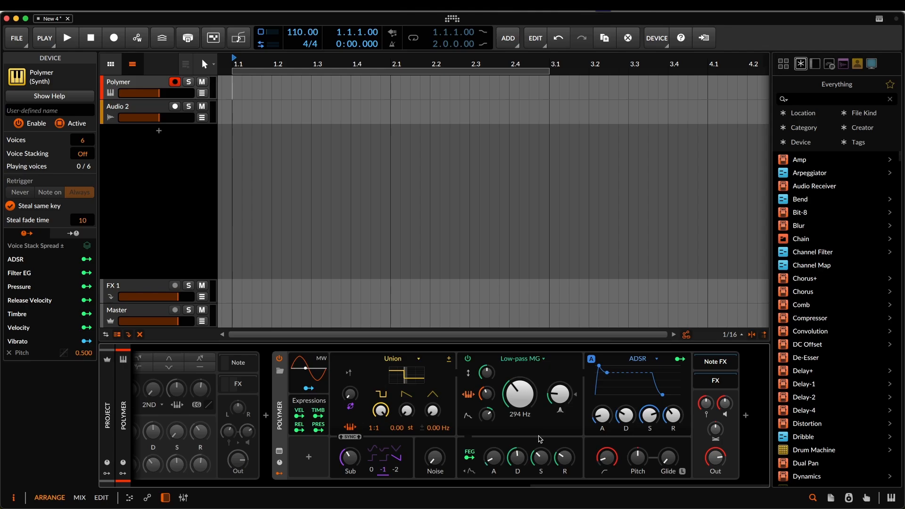
- Examine the oscillator, filter and amplitude envelope types that can be swapped into the Polymer synth
{"action": "left_click", "coordinate": [411, 361]}
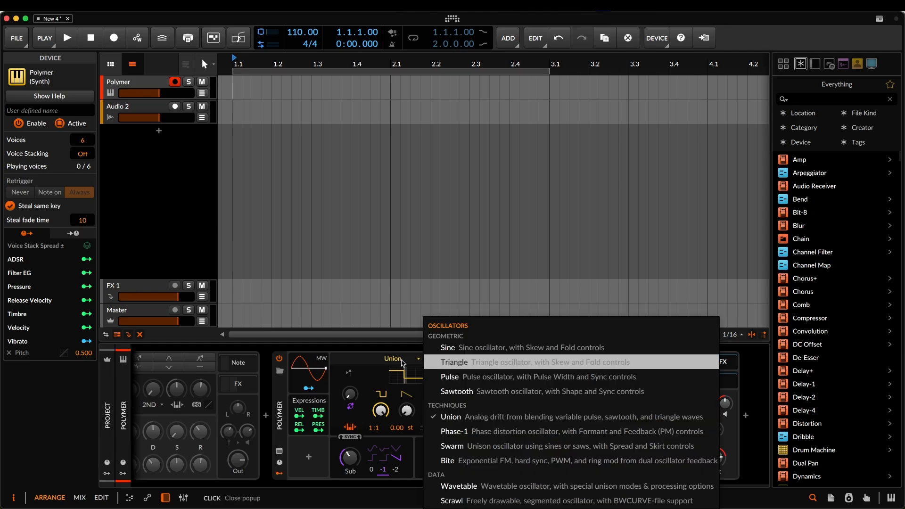
{"action": "left_click", "coordinate": [402, 363]}
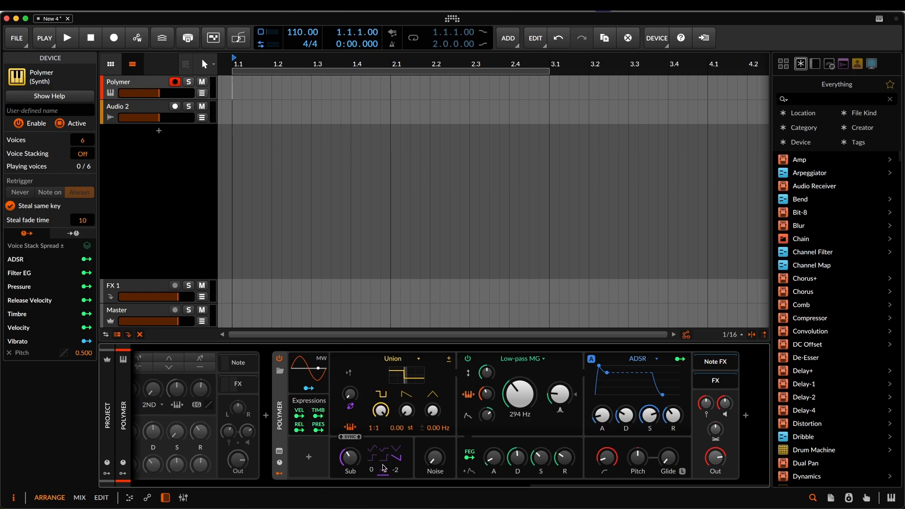
{"action": "left_click", "coordinate": [522, 361]}
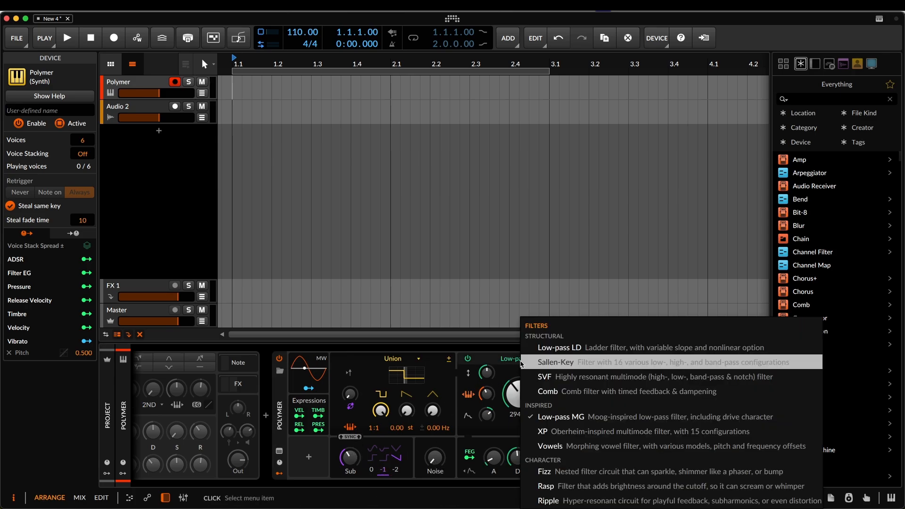
{"action": "left_click", "coordinate": [485, 362]}
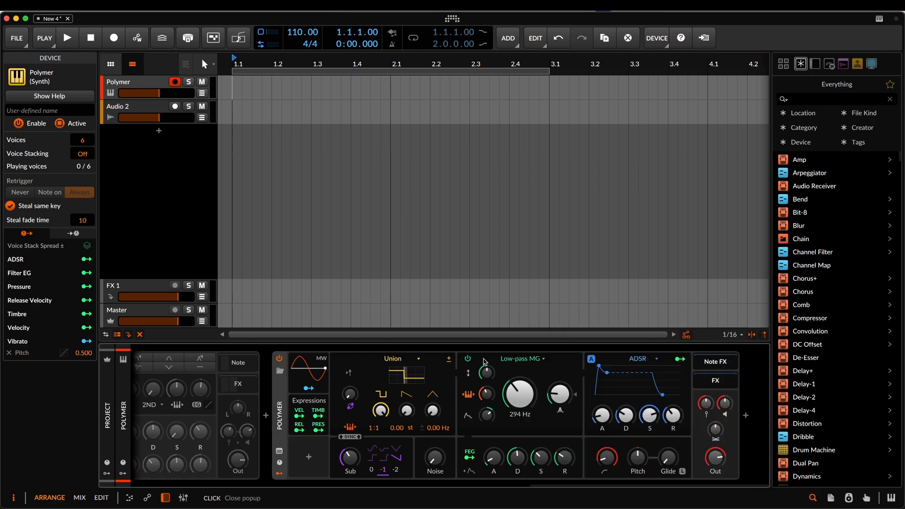
{"action": "left_click", "coordinate": [642, 360]}
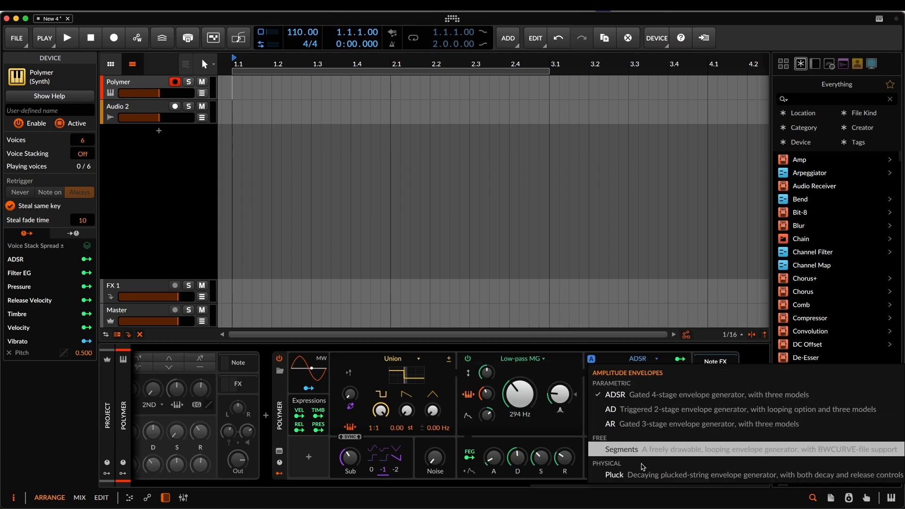
{"action": "left_click", "coordinate": [641, 409]}
{"action": "left_click", "coordinate": [642, 359]}
{"action": "left_click", "coordinate": [643, 394]}
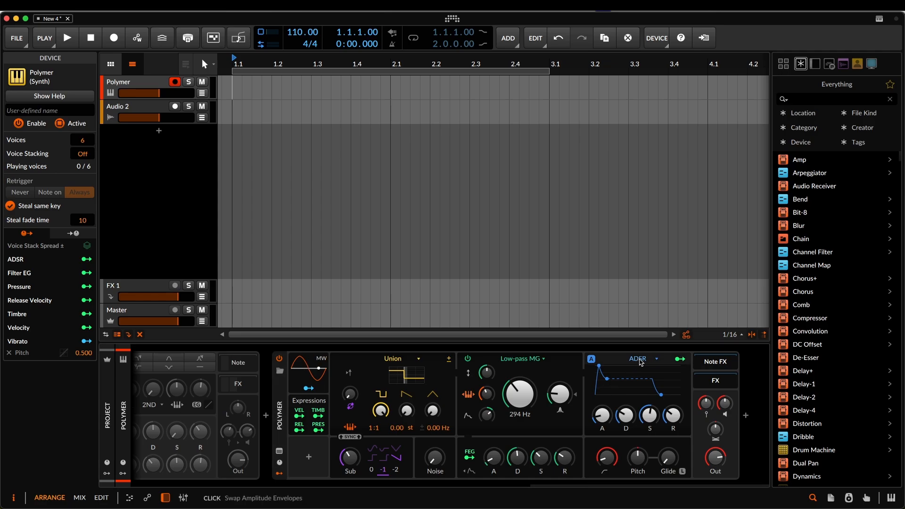
{"action": "left_click", "coordinate": [642, 359]}
{"action": "left_click", "coordinate": [646, 398]}
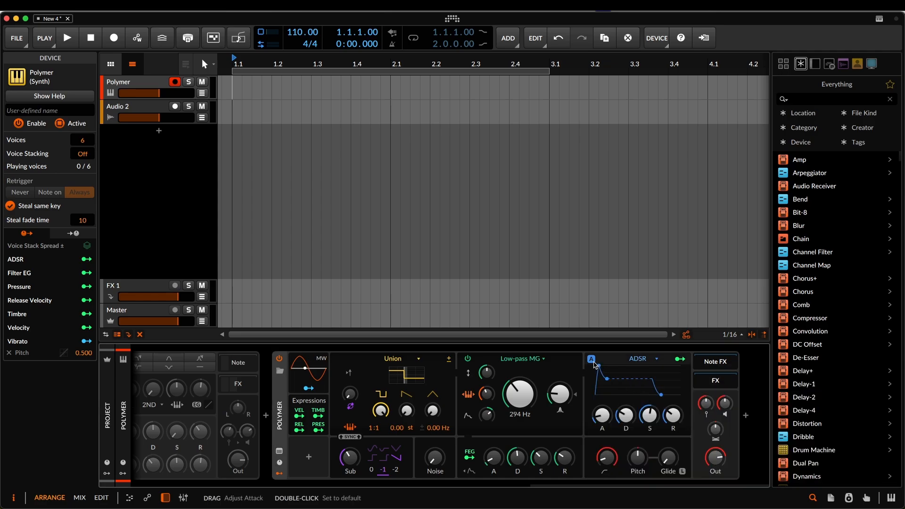
- Switch Polymer's ADSR envelope model from A to D, and replace the amplitude envelope with Pluck
{"action": "left_click", "coordinate": [591, 359]}
{"action": "left_click", "coordinate": [627, 398]}
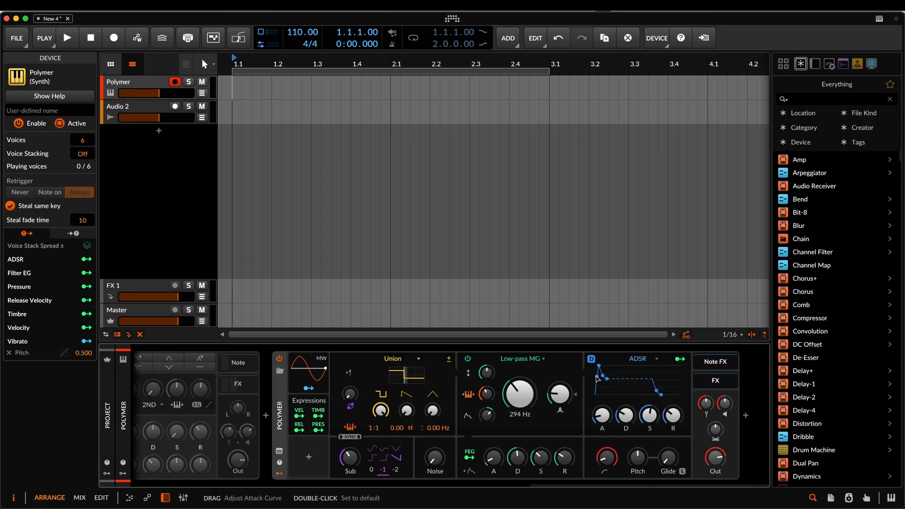
{"action": "left_click", "coordinate": [644, 364]}
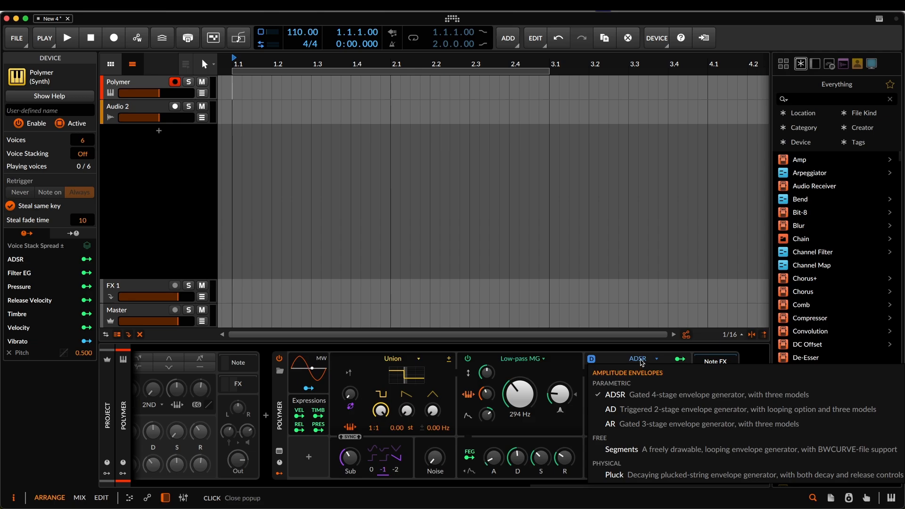
{"action": "left_click", "coordinate": [614, 475]}
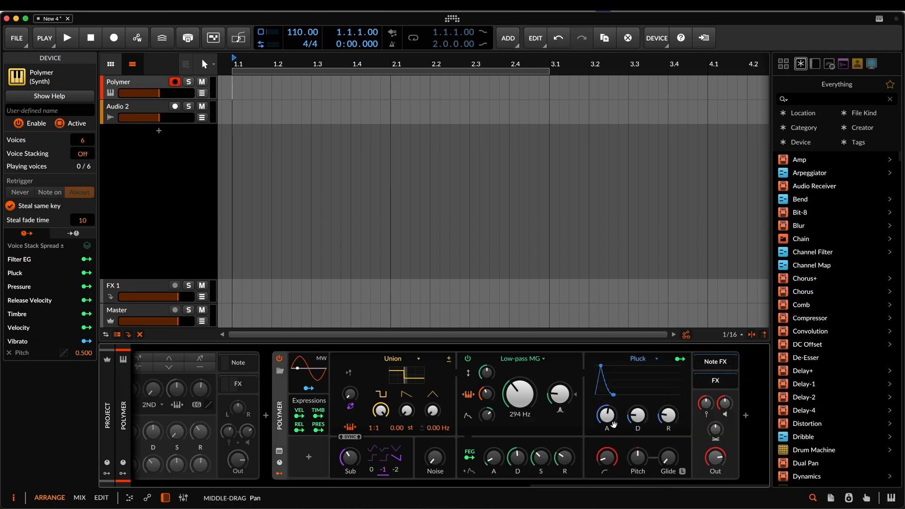
- Load the Analong Rain preset into the Polymer synth
{"action": "scroll", "coordinate": [635, 425], "scroll_direction": "left", "scroll_amount": 3}
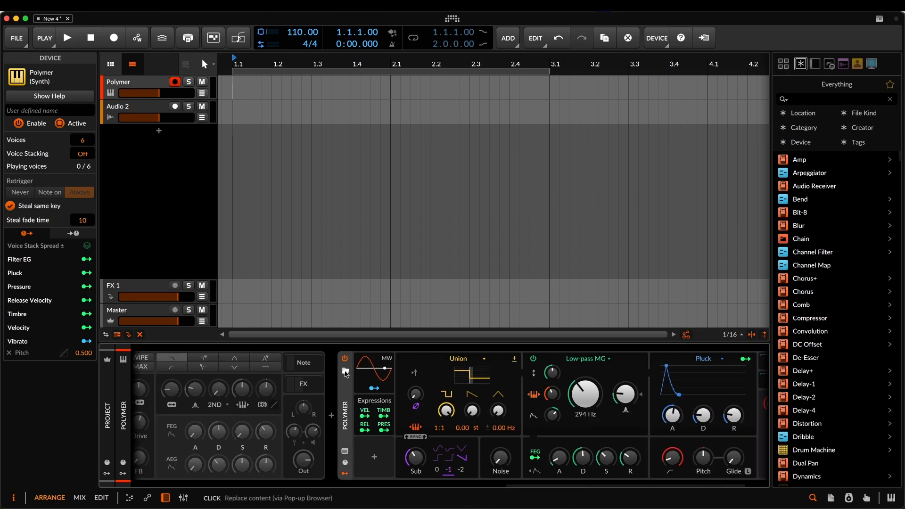
{"action": "left_click", "coordinate": [350, 373]}
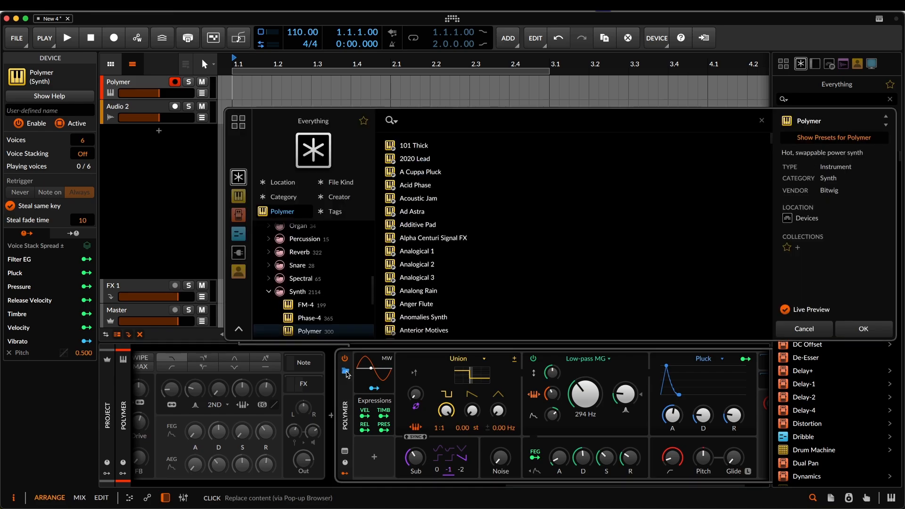
{"action": "left_click", "coordinate": [421, 291]}
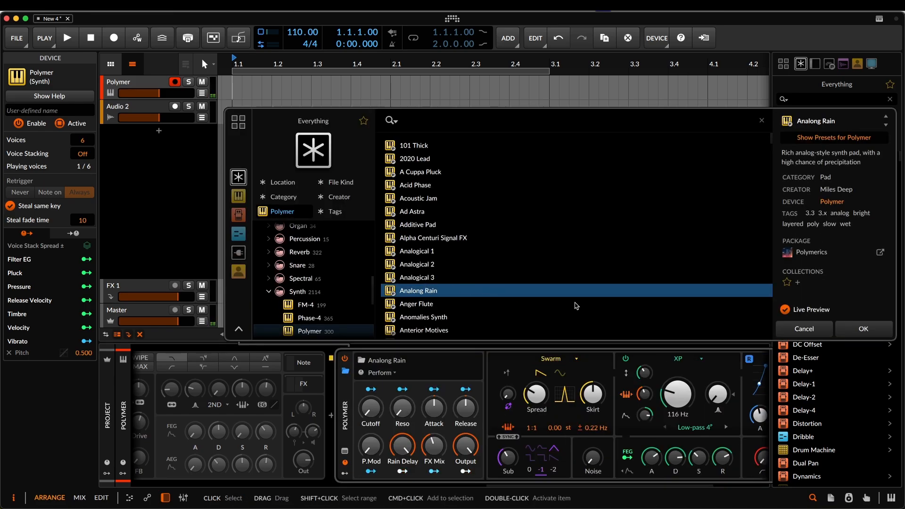
{"action": "left_click", "coordinate": [852, 332]}
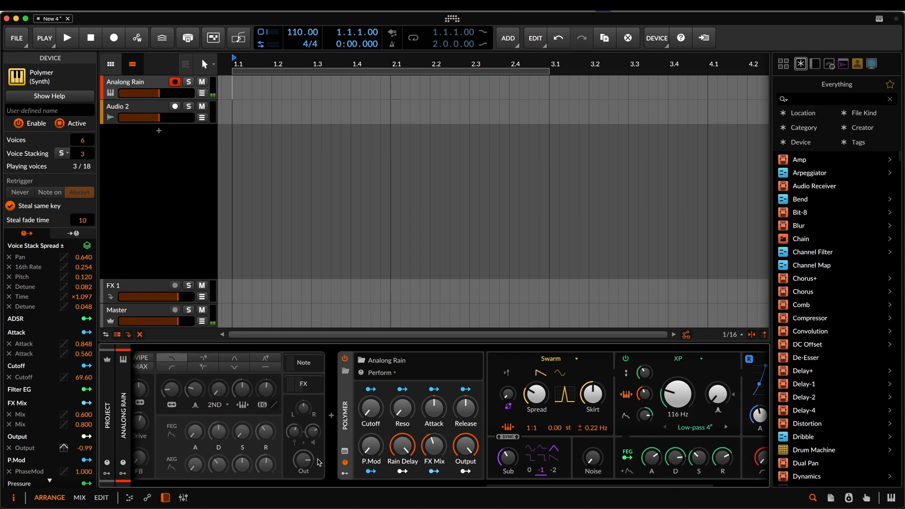
- Show the modulators of the Analong Rain preset and examine them alongside its oscillator, filter and envelope sections
{"action": "left_click", "coordinate": [345, 473]}
{"action": "left_click_drag", "start_coordinate": [560, 443], "coordinate": [278, 450]}
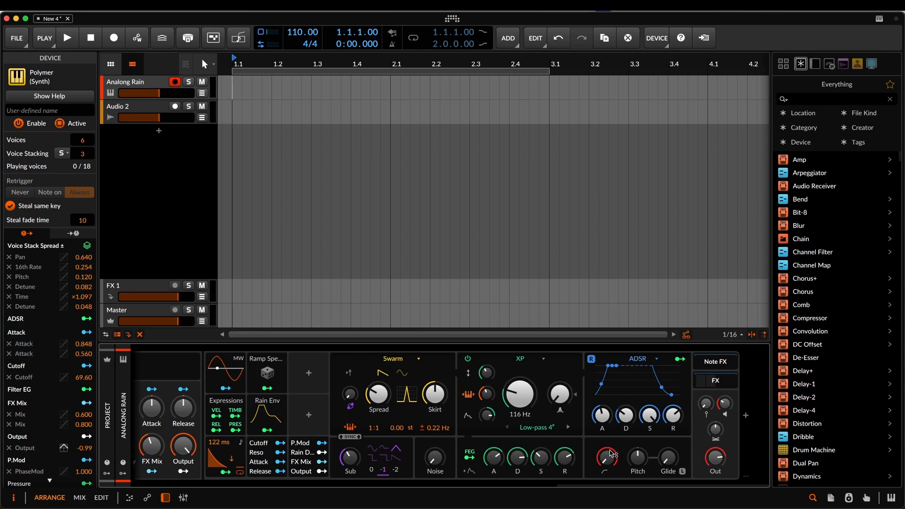
{"action": "scroll", "coordinate": [373, 429], "scroll_direction": "left", "scroll_amount": 3}
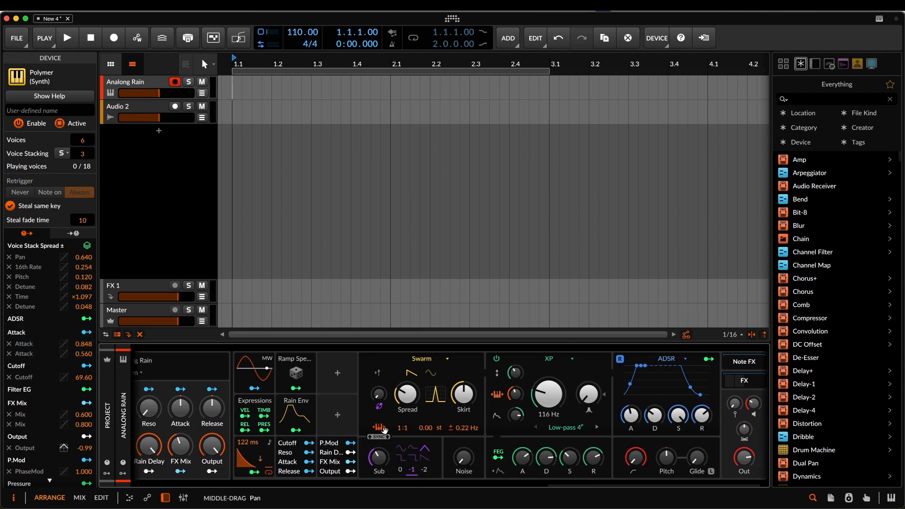
{"action": "left_click_drag", "start_coordinate": [373, 429], "coordinate": [367, 429]}
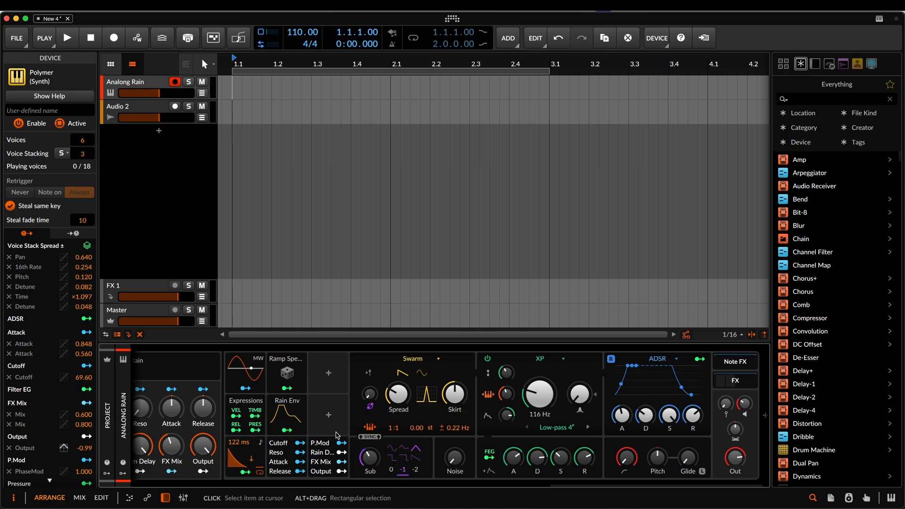
{"action": "left_click_drag", "start_coordinate": [347, 434], "coordinate": [422, 435]}
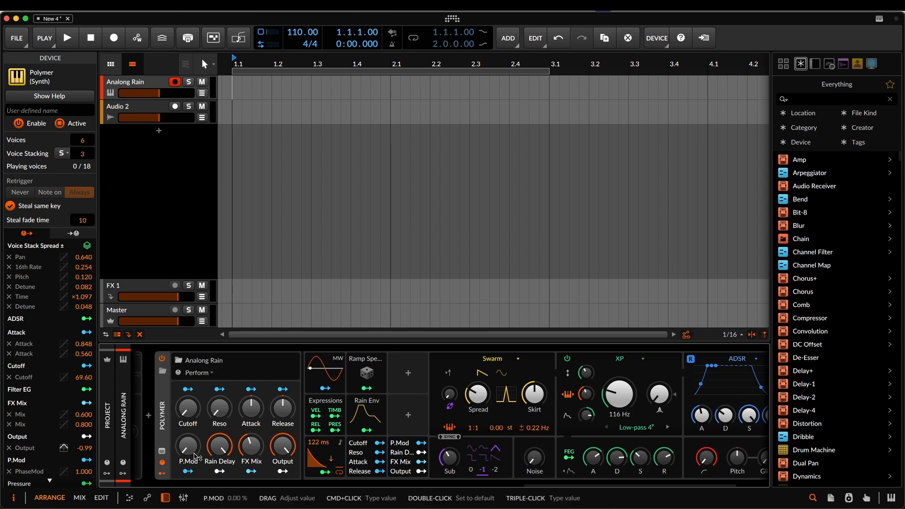
- Open Polymer's internal patch to examine its modules, and convert the synth to Poly Grid
{"action": "left_click", "coordinate": [162, 452]}
{"action": "left_click_drag", "start_coordinate": [241, 294], "coordinate": [334, 307]}
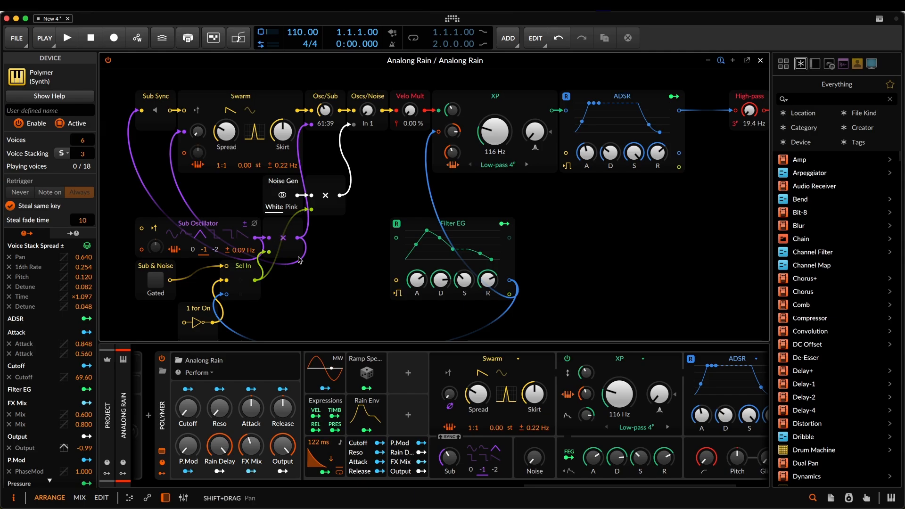
{"action": "left_click", "coordinate": [287, 231]}
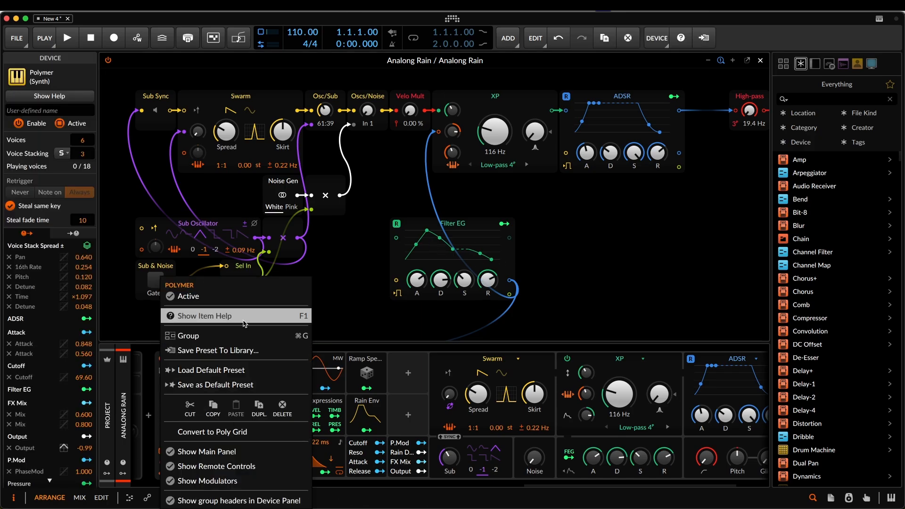
{"action": "left_click", "coordinate": [213, 432]}
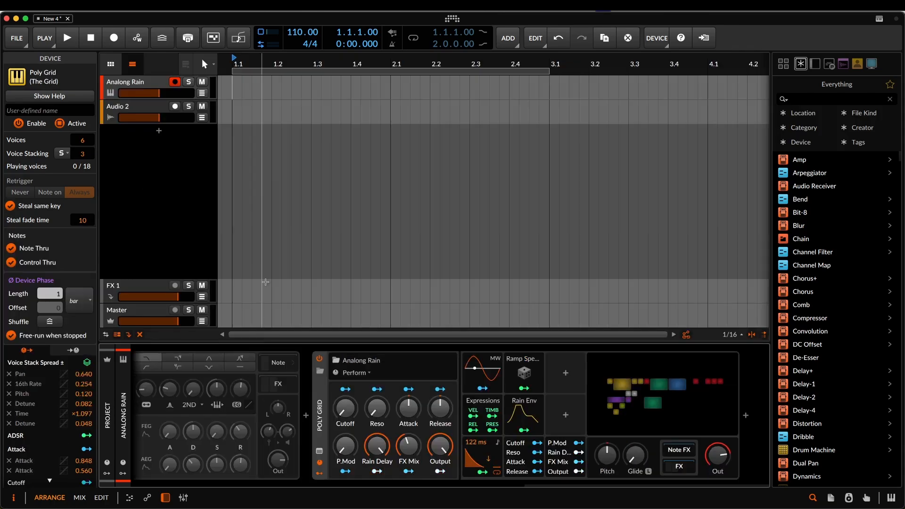
- Open the Poly Grid patch and enlarge its editor by hiding the device chain
{"action": "left_click", "coordinate": [639, 404]}
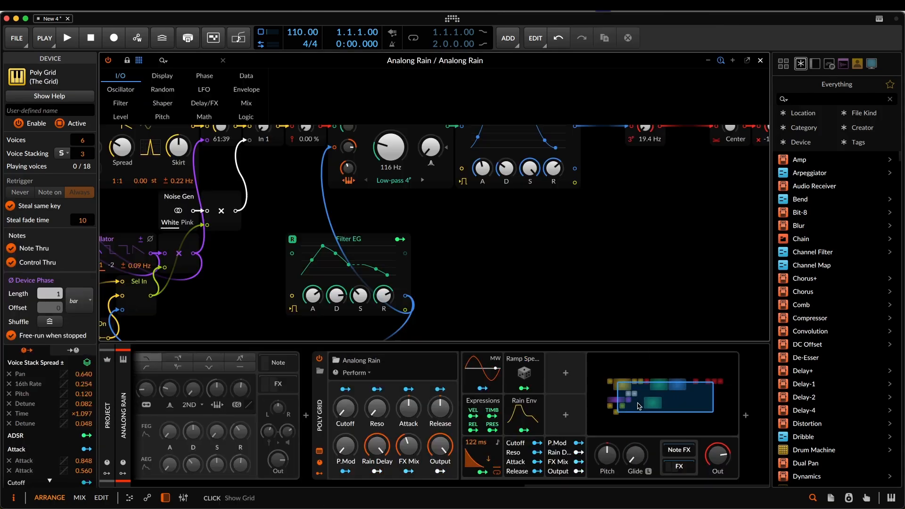
{"action": "left_click_drag", "start_coordinate": [277, 284], "coordinate": [493, 285]}
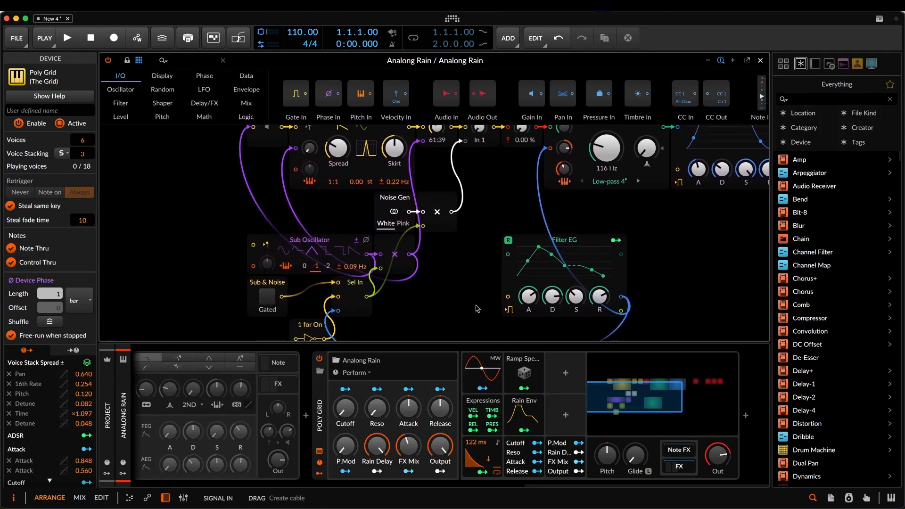
{"action": "key", "text": "d"}
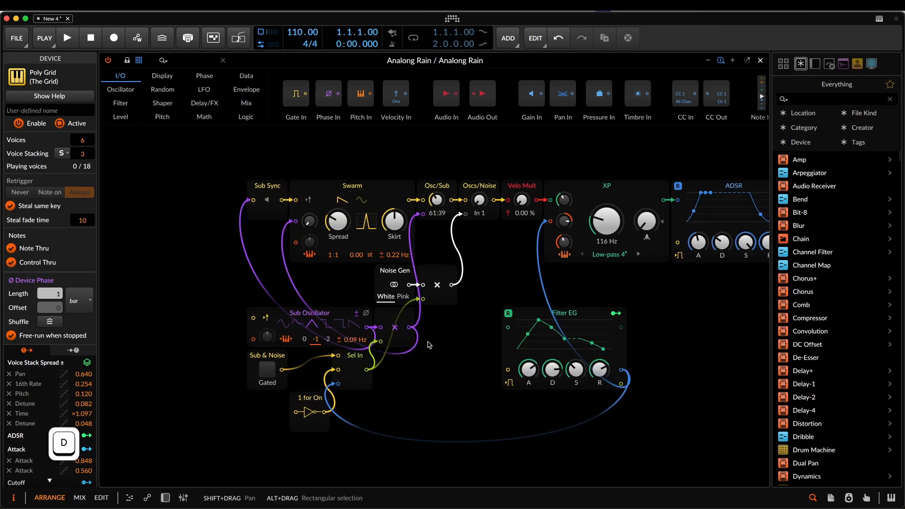
{"action": "left_click_drag", "start_coordinate": [711, 344], "coordinate": [628, 349]}
{"action": "scroll", "coordinate": [575, 342], "scroll_direction": "right", "scroll_amount": 6}
{"action": "scroll", "coordinate": [545, 344], "scroll_direction": "left", "scroll_amount": 5}
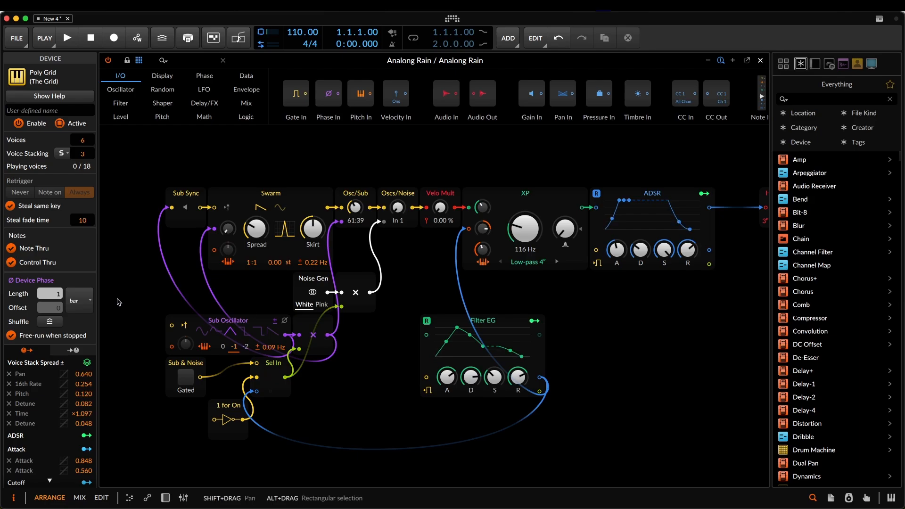
- Delete the Sub Sync module in front of the Swarm oscillator
{"action": "left_click", "coordinate": [185, 210]}
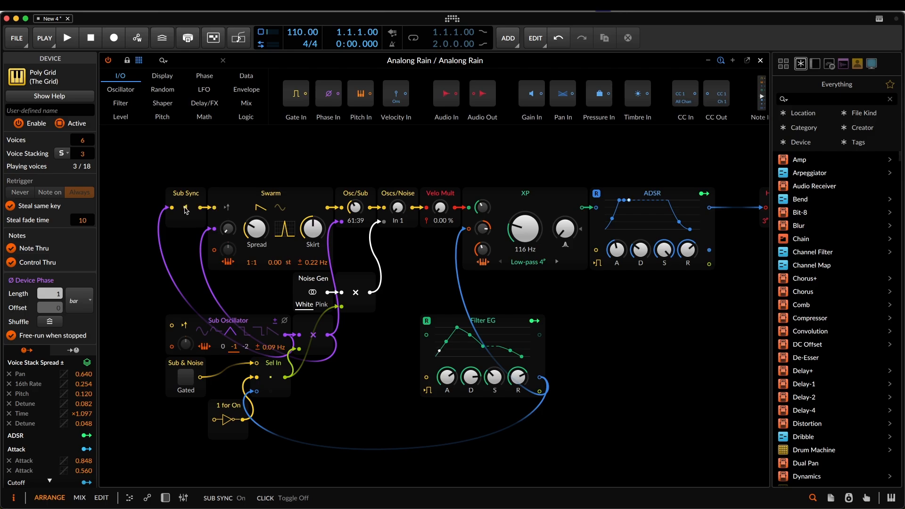
{"action": "right_click", "coordinate": [183, 226]}
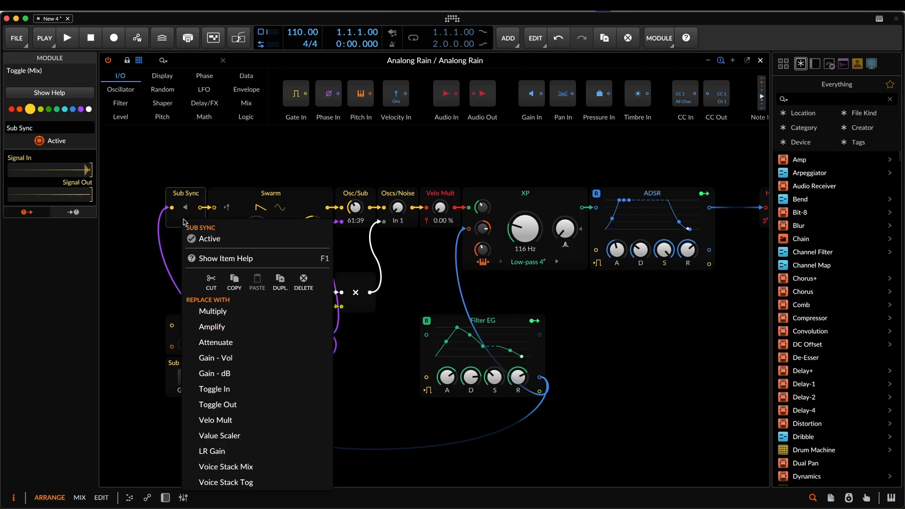
{"action": "left_click", "coordinate": [305, 286]}
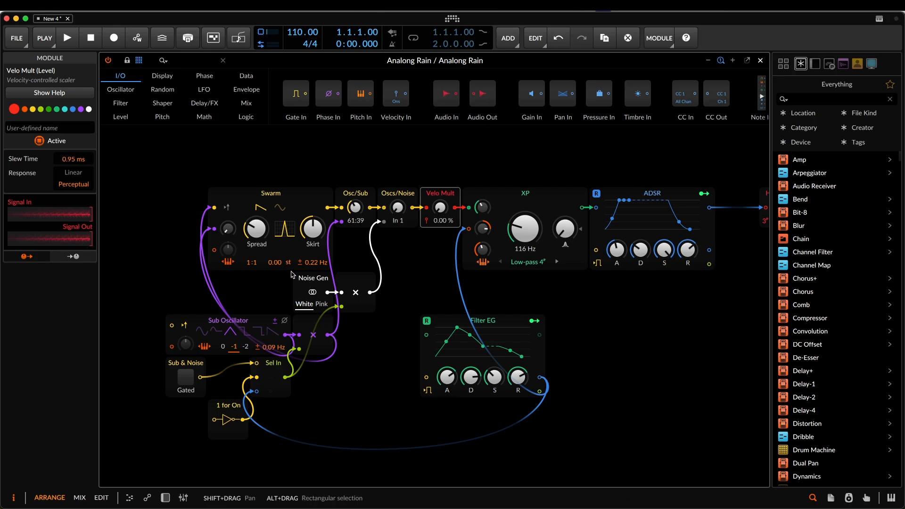
{"action": "right_click", "coordinate": [313, 326]}
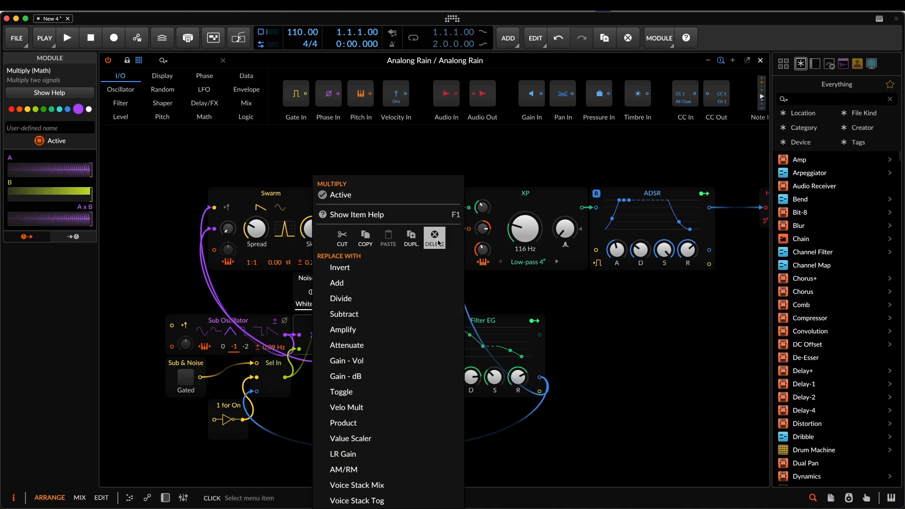
{"action": "left_click", "coordinate": [133, 250]}
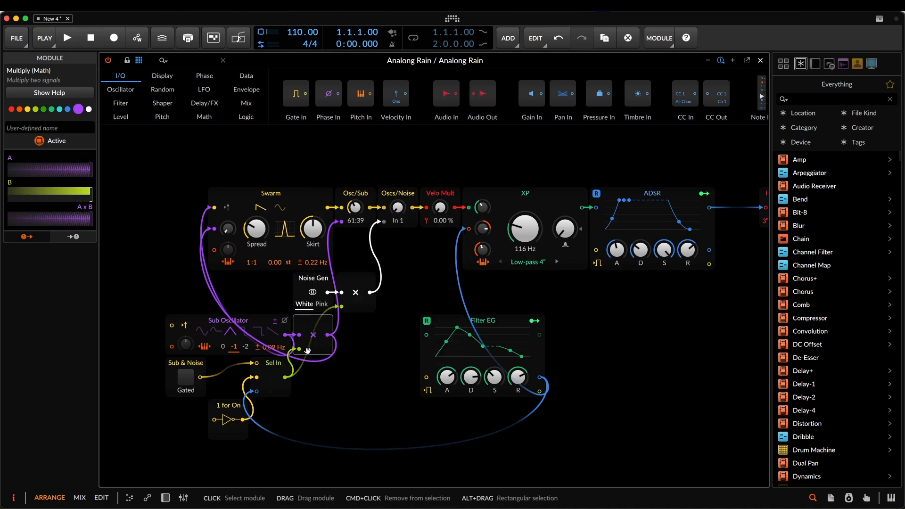
{"action": "right_click", "coordinate": [314, 327]}
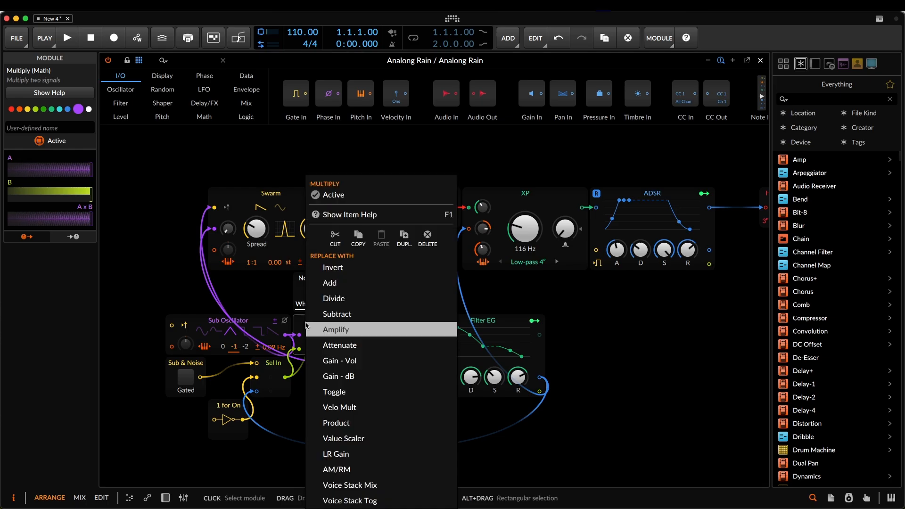
{"action": "left_click", "coordinate": [301, 325]}
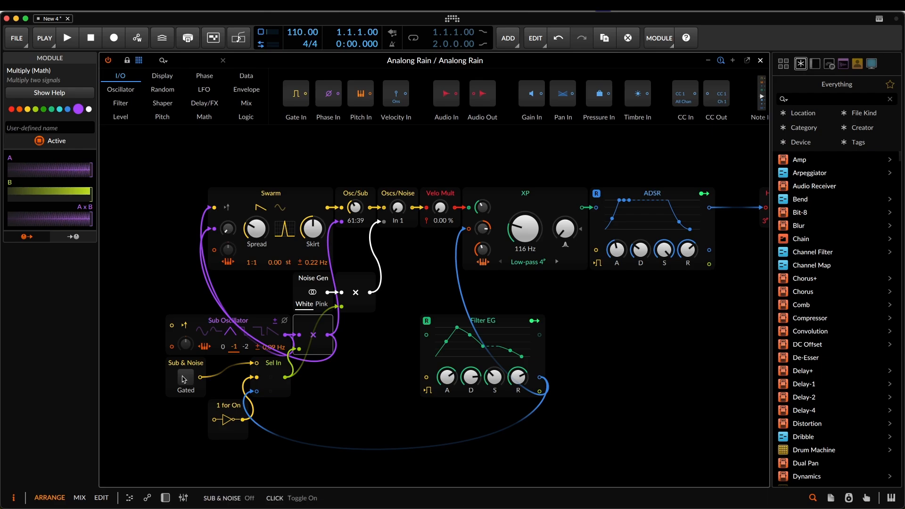
- Delete the 1 for On, Sub & Noise and Sel In modules together with the Sub Oscillator's Multiply module
{"action": "left_click", "coordinate": [222, 405]}
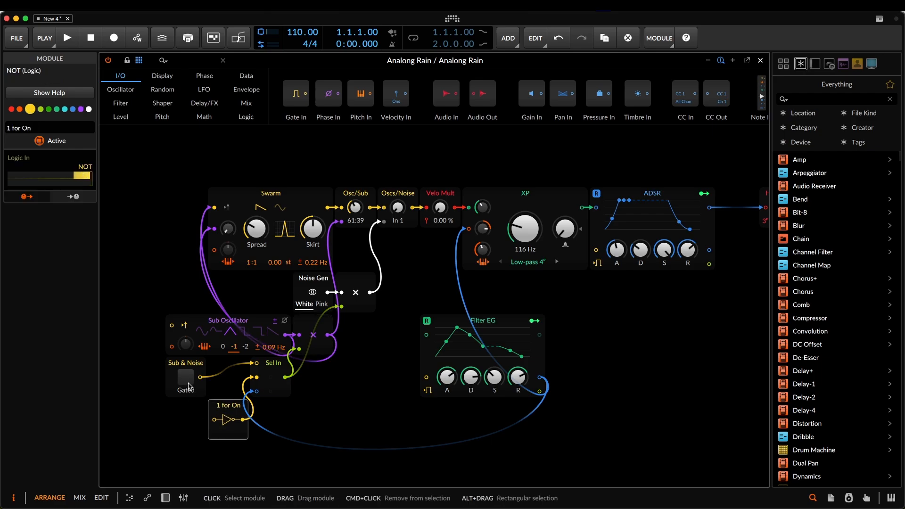
{"action": "left_click", "coordinate": [313, 461]}
{"action": "left_click_drag", "start_coordinate": [330, 450], "coordinate": [152, 362]}
{"action": "key", "text": "Delete"}
{"action": "key", "text": "Delete"}
- Disconnect the cables feeding Swarm's retrigger and phase inputs, and move Swarm and the Sub Oscillator farther from the Osc/Sub mixer
{"action": "double_click", "coordinate": [213, 209]}
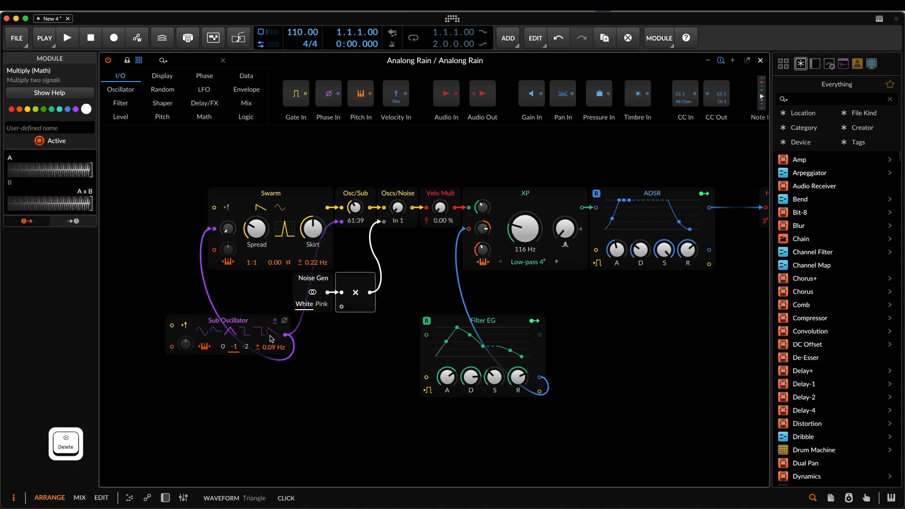
{"action": "double_click", "coordinate": [214, 231]}
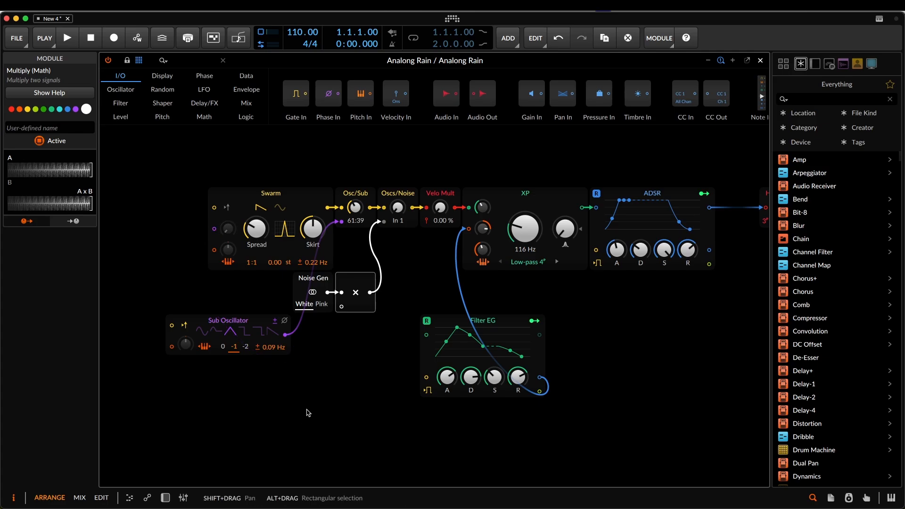
{"action": "left_click_drag", "start_coordinate": [282, 342], "coordinate": [240, 300]}
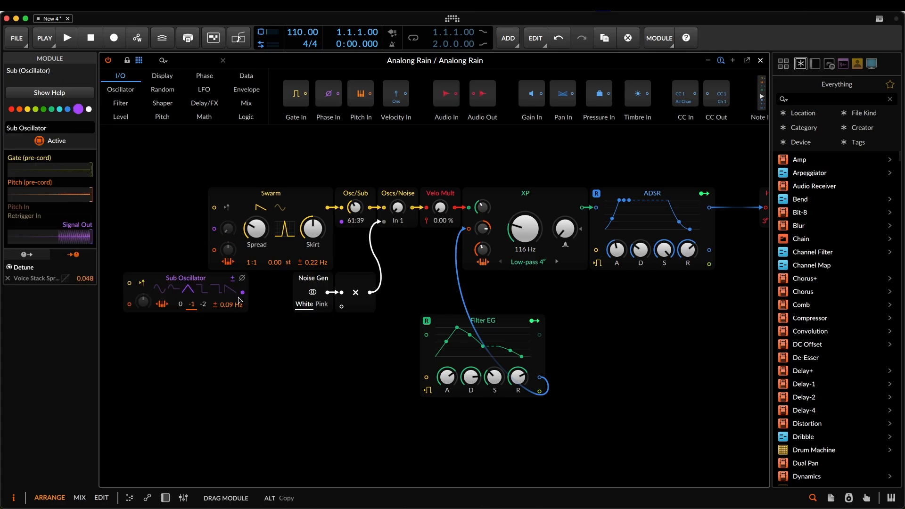
{"action": "left_click_drag", "start_coordinate": [271, 193], "coordinate": [186, 194]}
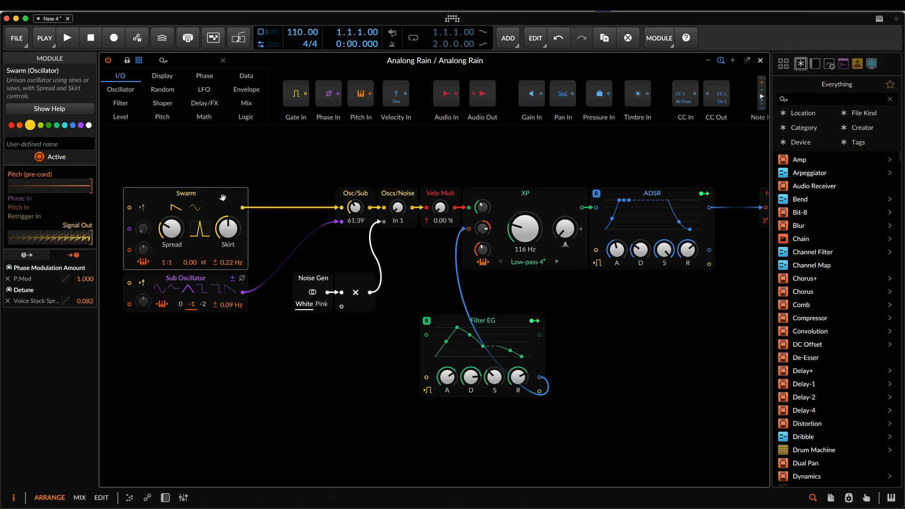
- Delete the Oscs/Noise mixer, the Noise Gen module and its Multiply module
{"action": "left_click", "coordinate": [397, 195]}
{"action": "key", "text": "Delete"}
{"action": "left_click_drag", "start_coordinate": [376, 329], "coordinate": [278, 272]}
{"action": "key", "text": "Delete"}
- Move Filter EG below the Osc/Sub mixer and replace its cable to XP with a modulation routing to XP's cutoff modulation amount
{"action": "left_click_drag", "start_coordinate": [474, 331], "coordinate": [347, 289]}
{"action": "left_click_drag", "start_coordinate": [412, 335], "coordinate": [466, 229]}
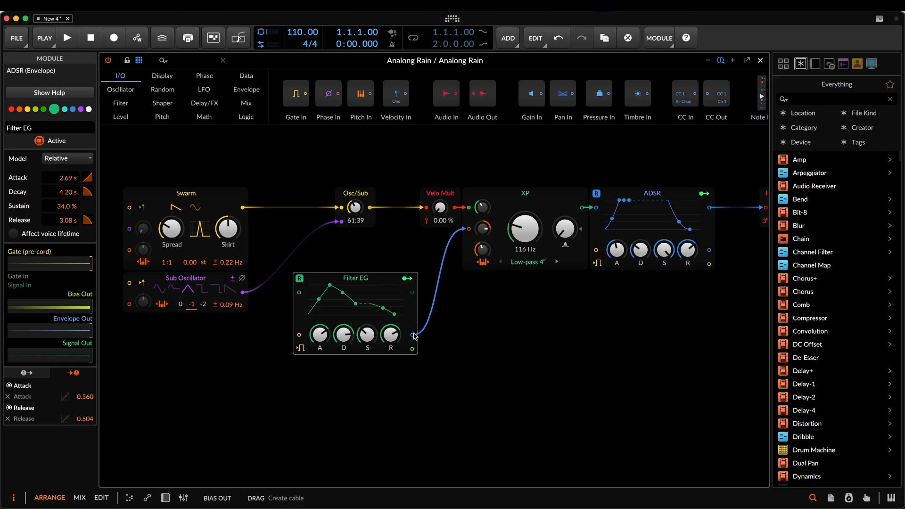
{"action": "left_click", "coordinate": [406, 278]}
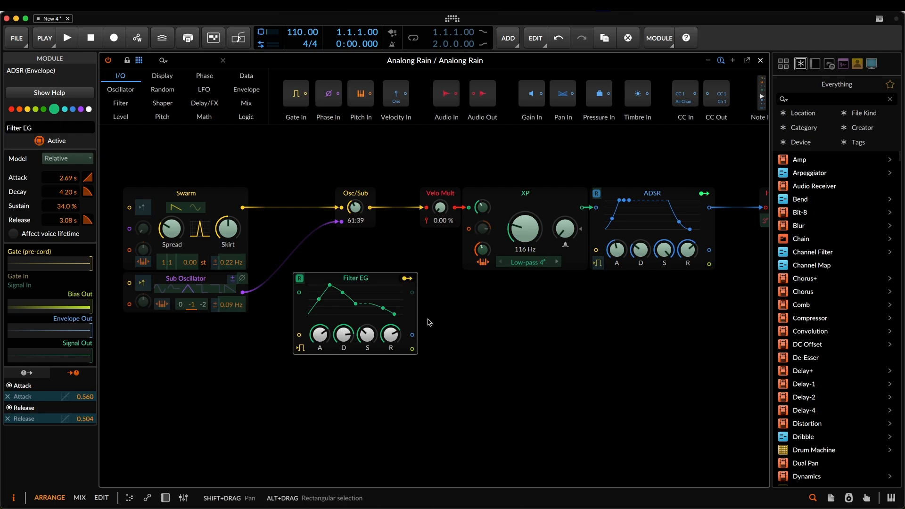
{"action": "left_click_drag", "start_coordinate": [486, 235], "coordinate": [486, 222]}
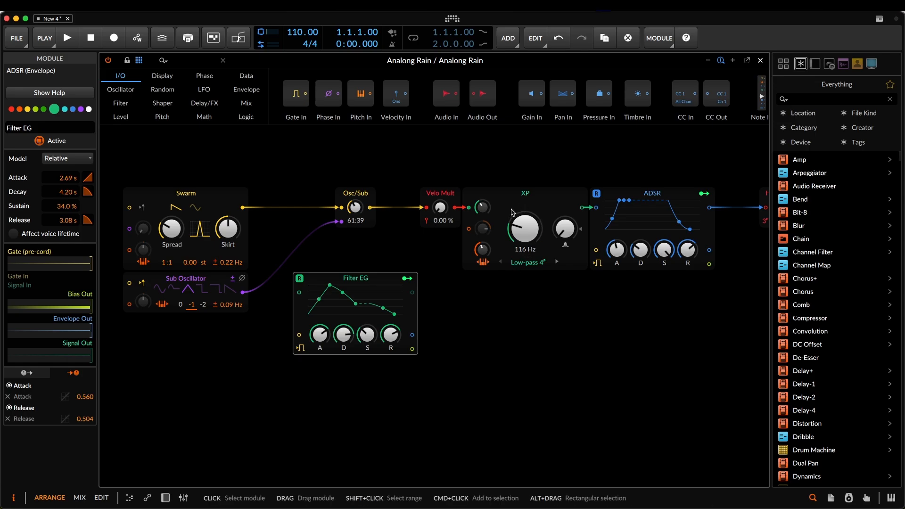
- Delete the Velo Mult and Pan modules from the signal path
{"action": "left_click", "coordinate": [434, 190]}
{"action": "key", "text": "Delete"}
{"action": "scroll", "coordinate": [550, 323], "scroll_direction": "right", "scroll_amount": 10}
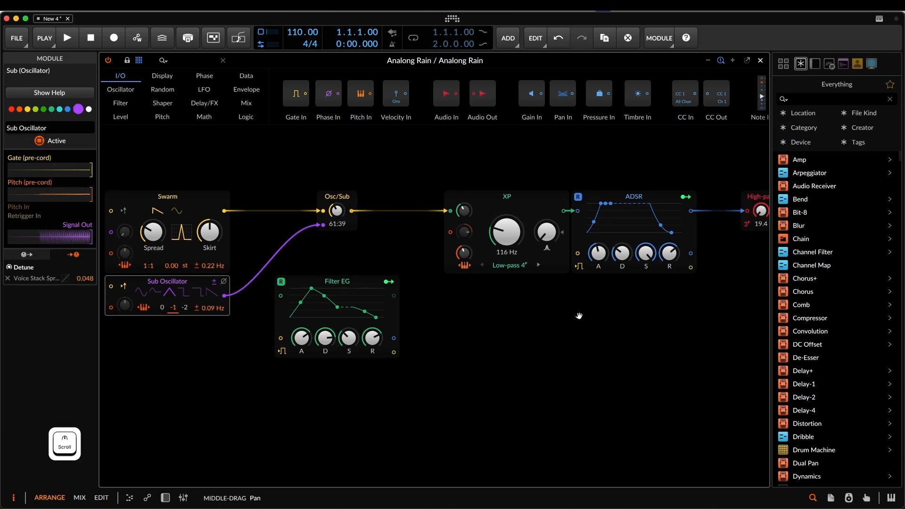
{"action": "scroll", "coordinate": [425, 326], "scroll_direction": "right", "scroll_amount": 10}
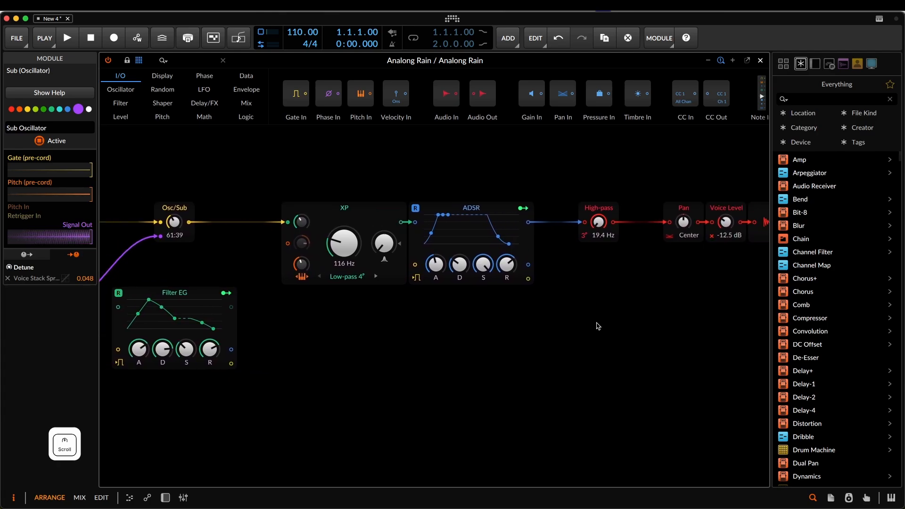
{"action": "left_click", "coordinate": [561, 213]}
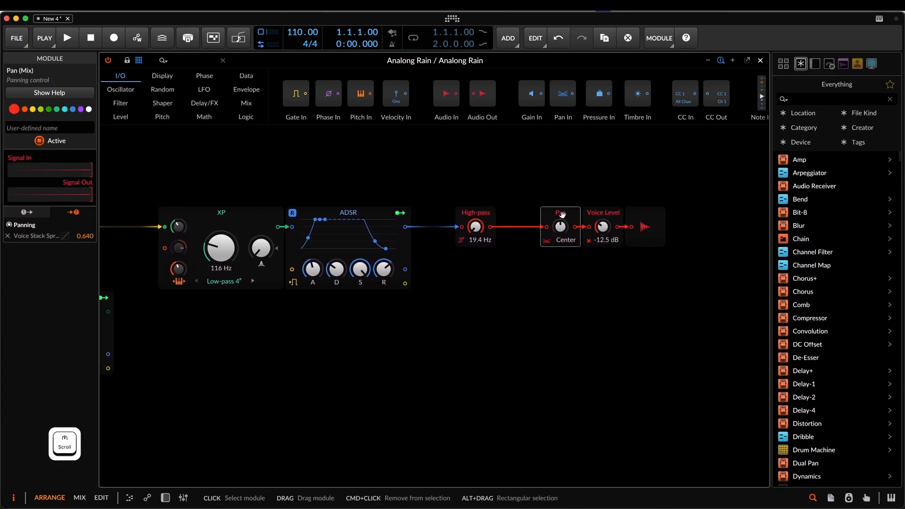
{"action": "key", "text": "Delete"}
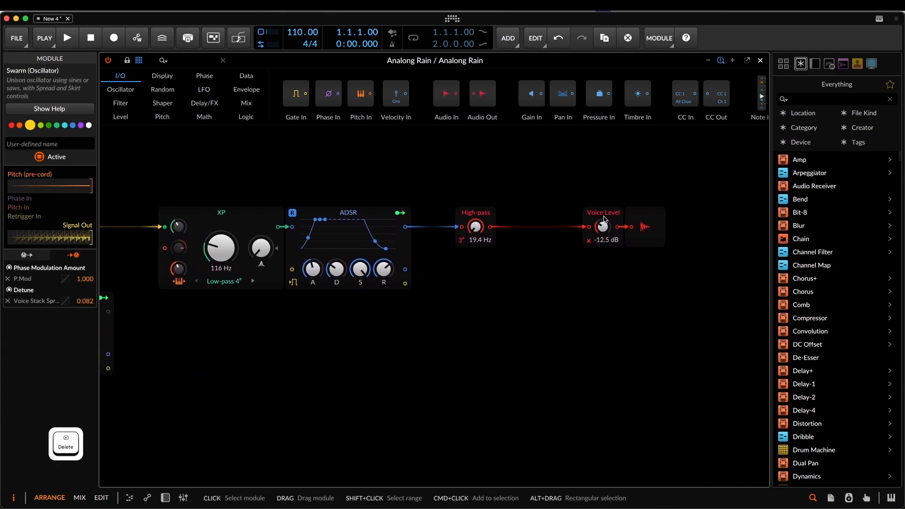
- Move Voice Level closer to the High-pass filter, and delete the High-pass module
{"action": "left_click_drag", "start_coordinate": [414, 313], "coordinate": [540, 317]}
{"action": "left_click", "coordinate": [689, 219]}
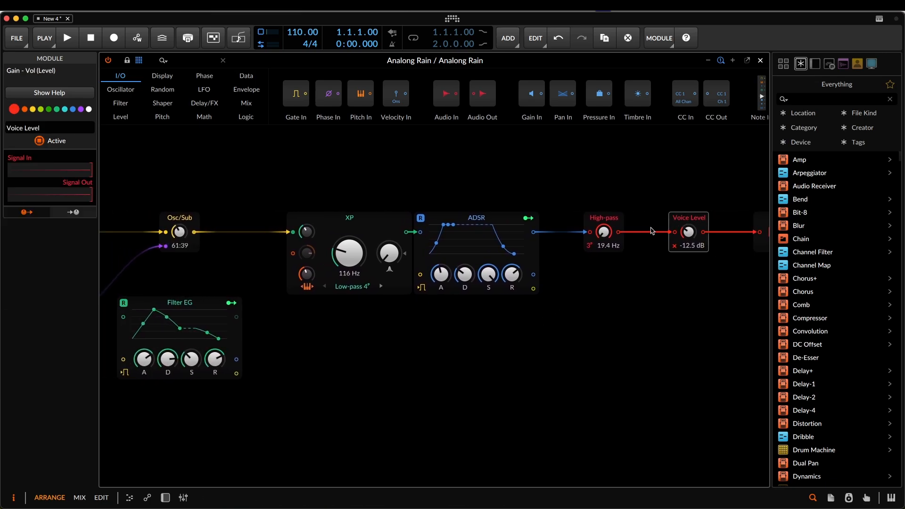
{"action": "left_click", "coordinate": [607, 215]}
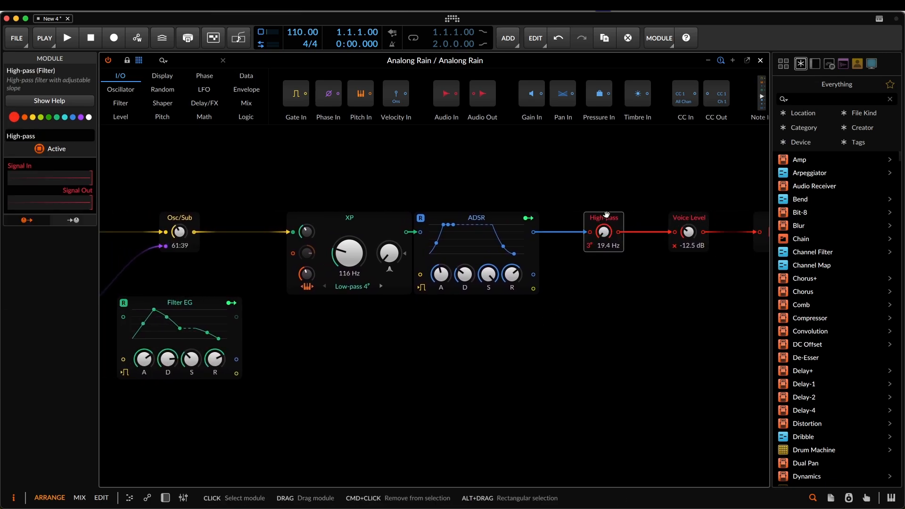
{"action": "key", "text": "Delete"}
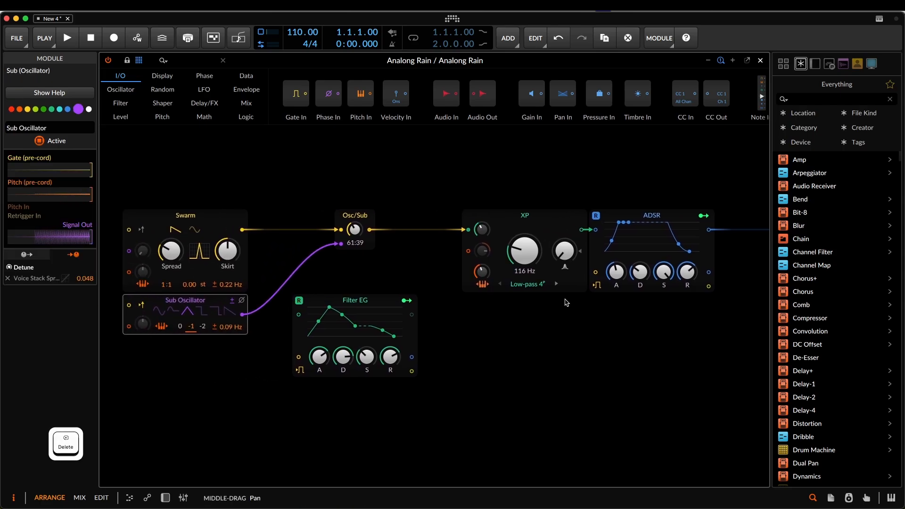
- Move XP, Voice Level and Audio Out closer to their preceding modules, and place Filter EG directly beneath XP
{"action": "left_click", "coordinate": [546, 215]}
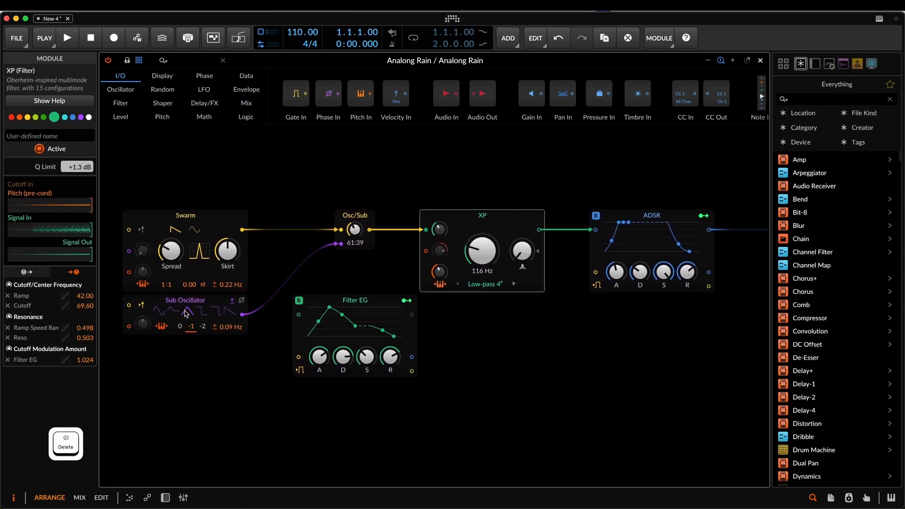
{"action": "left_click_drag", "start_coordinate": [713, 267], "coordinate": [439, 270]}
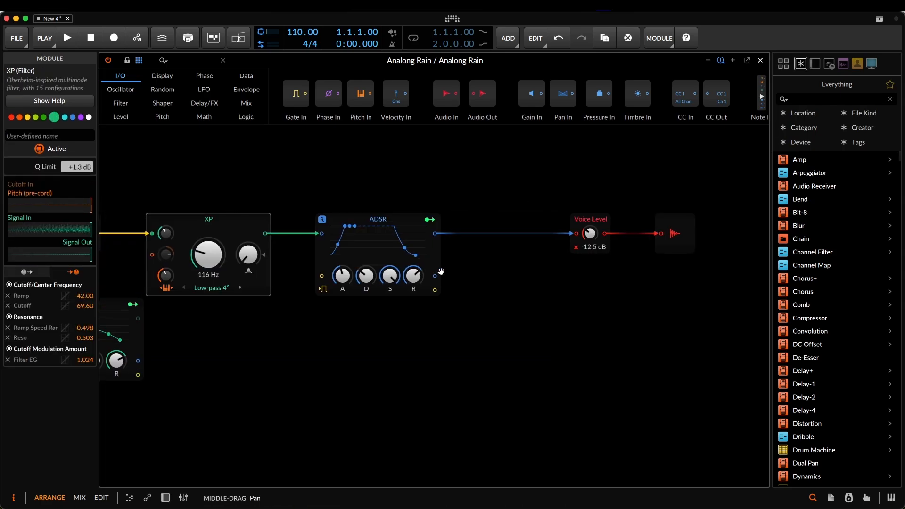
{"action": "left_click", "coordinate": [603, 224]}
{"action": "left_click", "coordinate": [674, 233]}
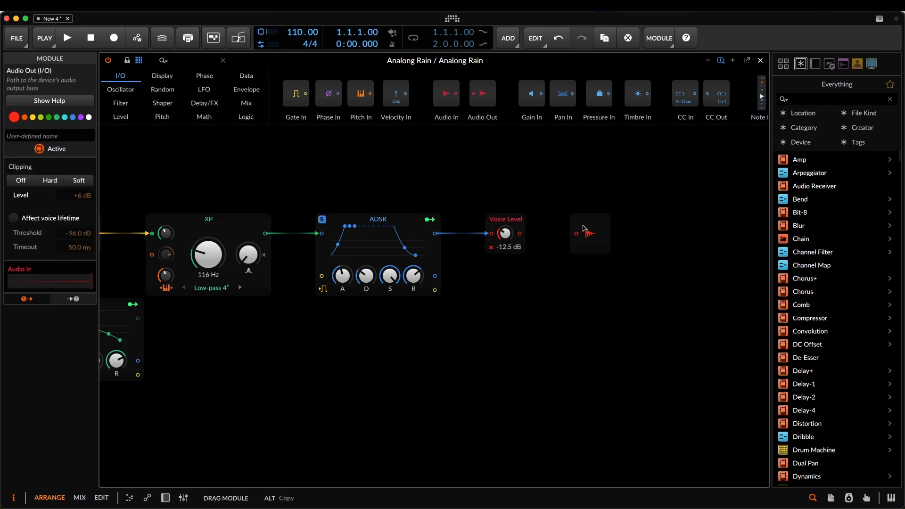
{"action": "left_click_drag", "start_coordinate": [322, 356], "coordinate": [453, 360]}
{"action": "left_click_drag", "start_coordinate": [358, 308], "coordinate": [488, 309]}
{"action": "left_click_drag", "start_coordinate": [272, 363], "coordinate": [288, 390]}
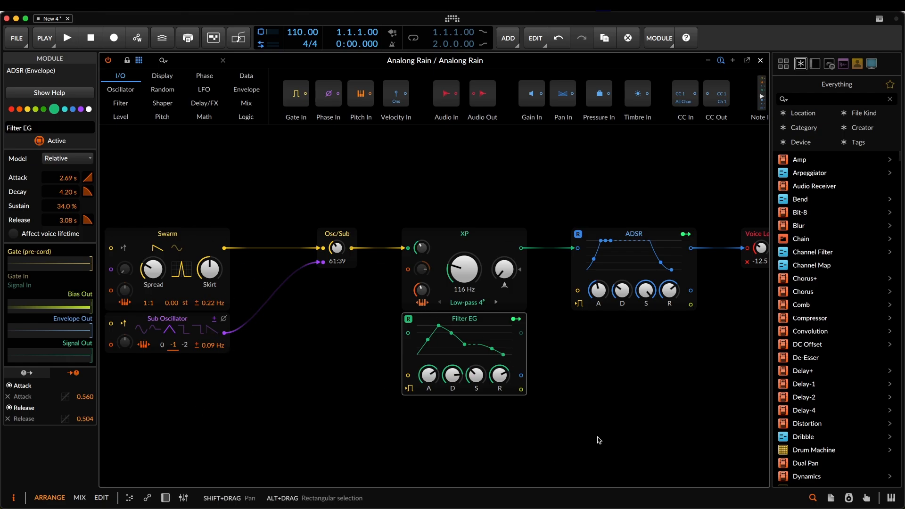
- Move Swarm closer to the Osc/Sub mixer and align the Sub Oscillator directly beneath it
{"action": "left_click", "coordinate": [191, 244]}
{"action": "left_click_drag", "start_coordinate": [191, 244], "coordinate": [233, 244]}
{"action": "left_click", "coordinate": [218, 317]}
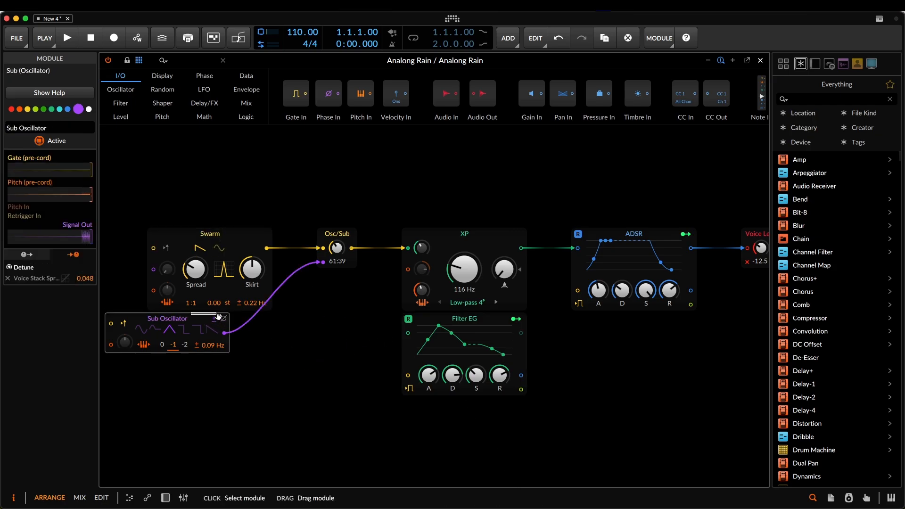
{"action": "left_click_drag", "start_coordinate": [199, 319], "coordinate": [266, 322]}
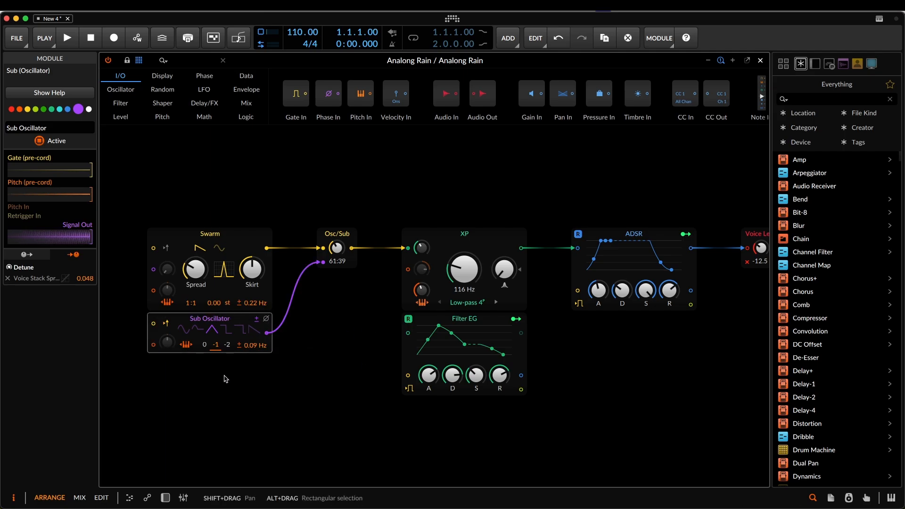
- Close the grid patch editor and show the device chain of the Analong Rain track
{"action": "left_click", "coordinate": [761, 60]}
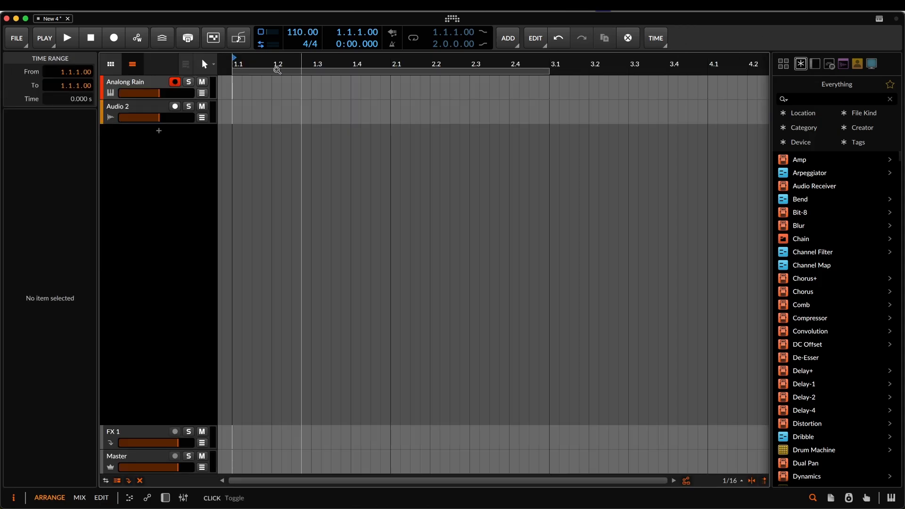
{"action": "left_click", "coordinate": [142, 86]}
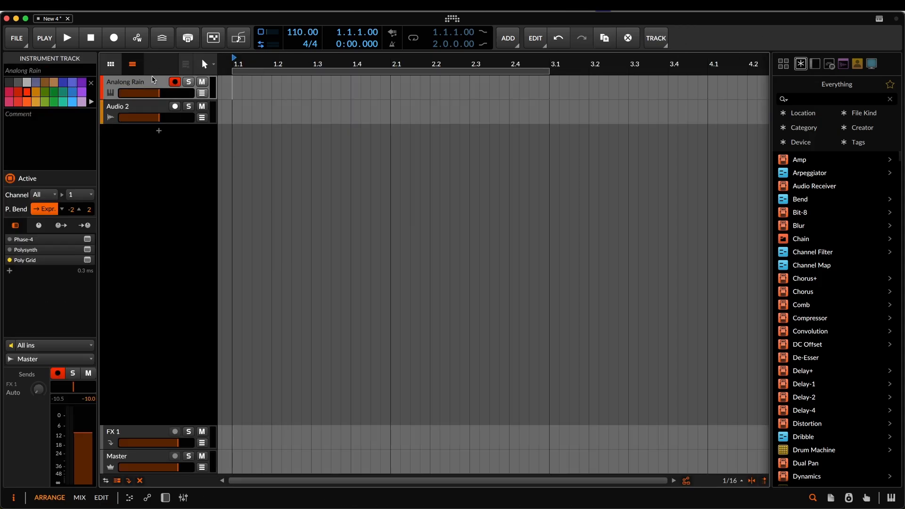
{"action": "left_click", "coordinate": [165, 497]}
{"action": "right_click", "coordinate": [151, 405]}
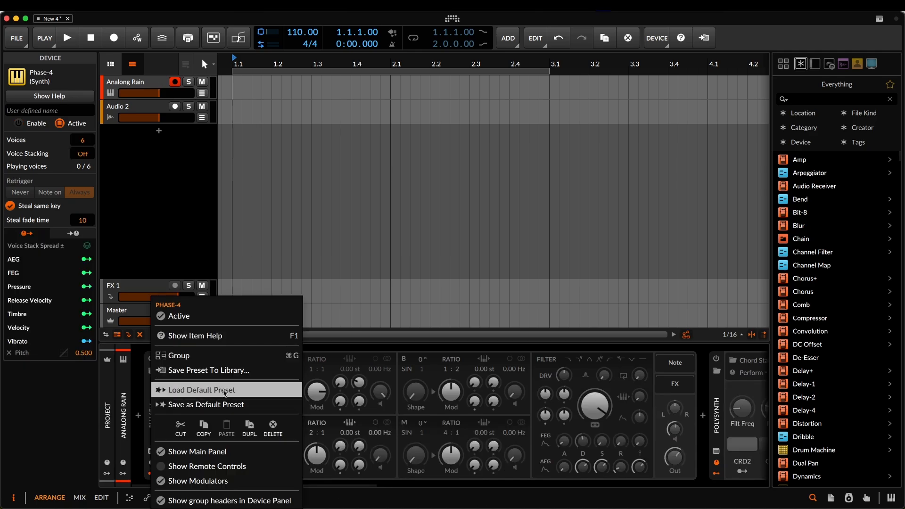
{"action": "left_click", "coordinate": [185, 185]}
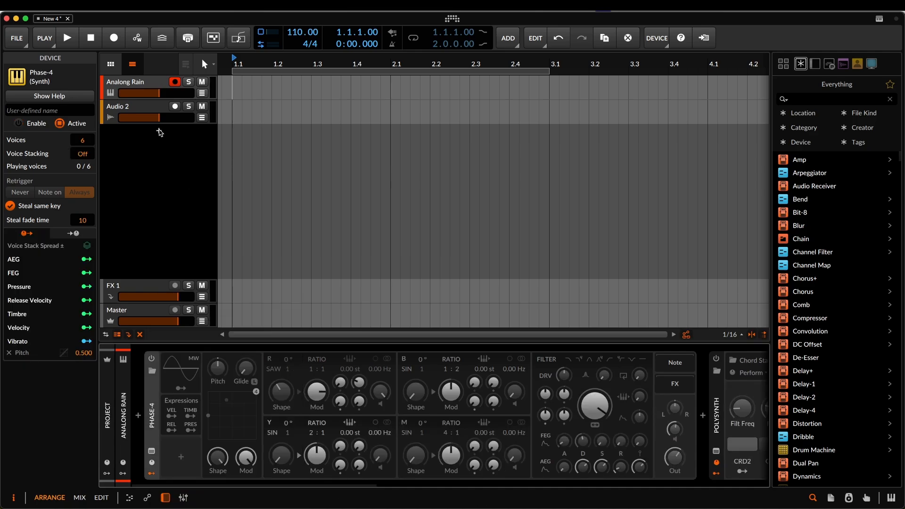
- Add a new instrument track loaded with the Poly Grid device, and open its grid patch for editing
{"action": "left_click", "coordinate": [159, 131]}
{"action": "type", "text": "poly"}
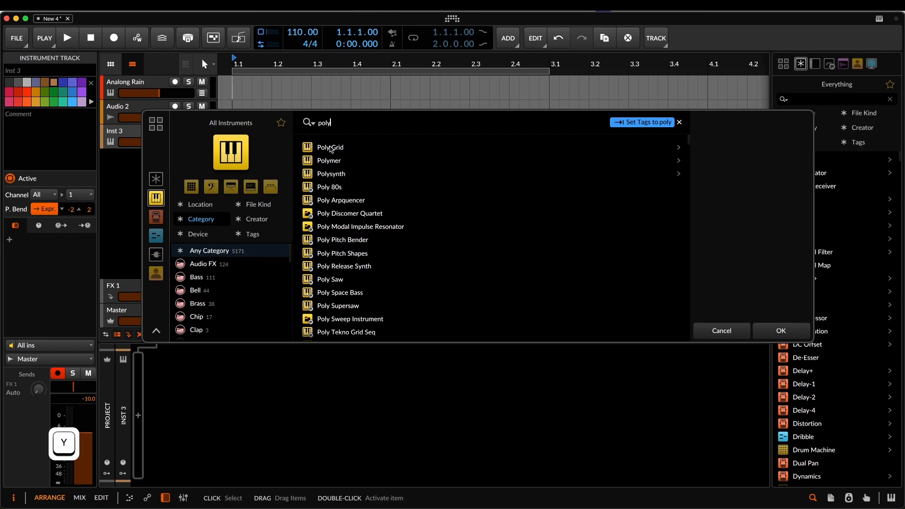
{"action": "left_click", "coordinate": [331, 149]}
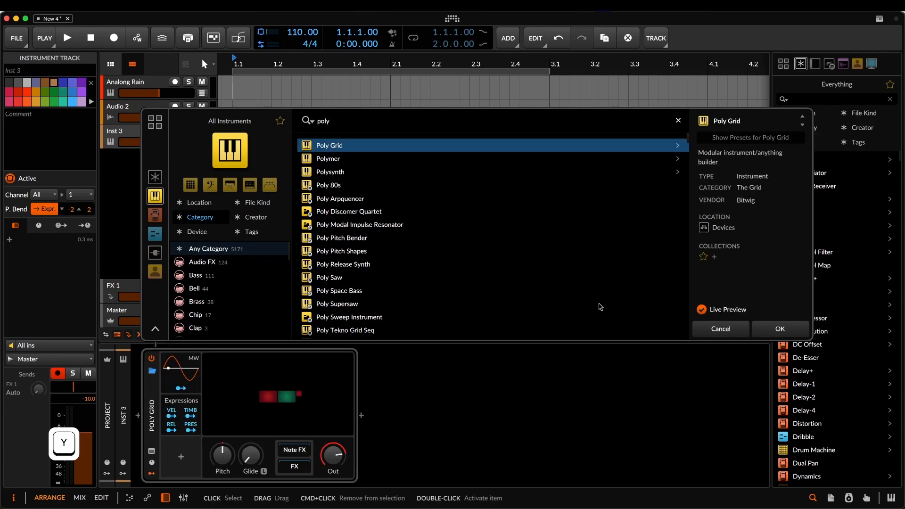
{"action": "left_click", "coordinate": [780, 329]}
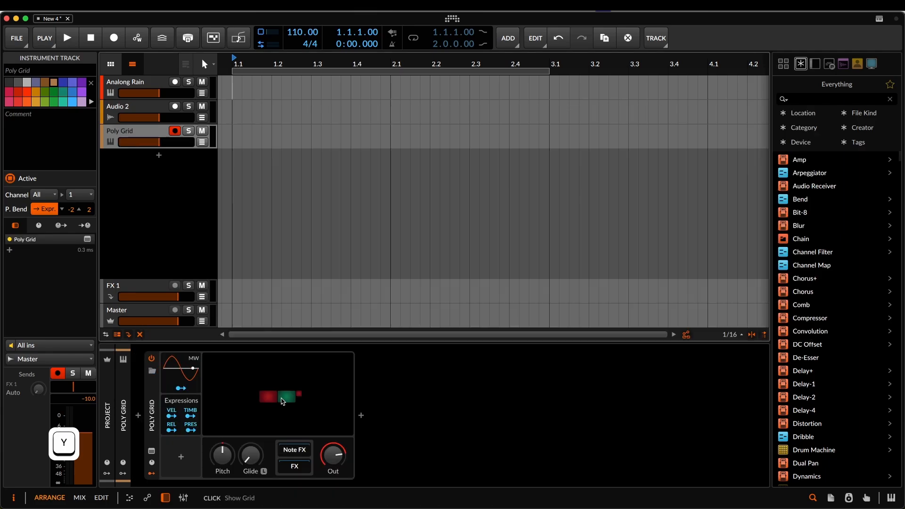
{"action": "left_click", "coordinate": [286, 403]}
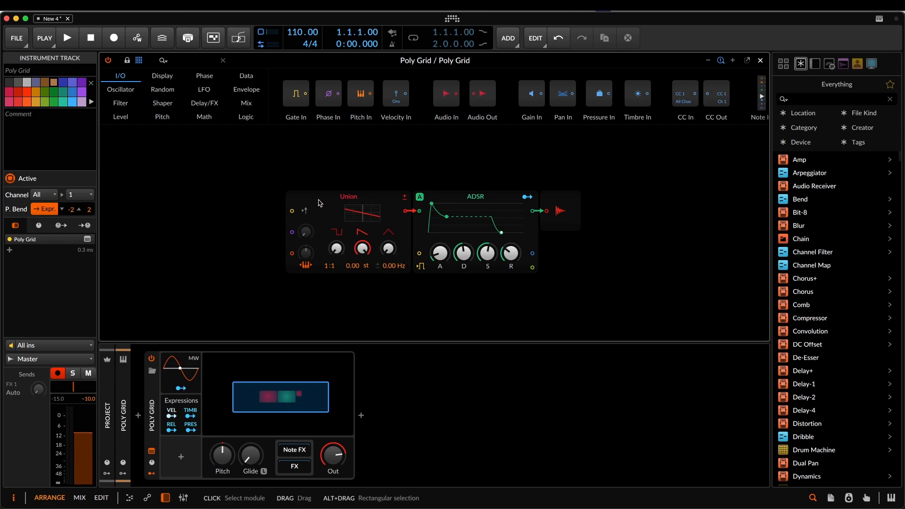
- Insert a Mixer module between the Union oscillator and the ADSR
{"action": "left_click", "coordinate": [247, 104]}
{"action": "left_click_drag", "start_coordinate": [313, 92], "coordinate": [405, 212]}
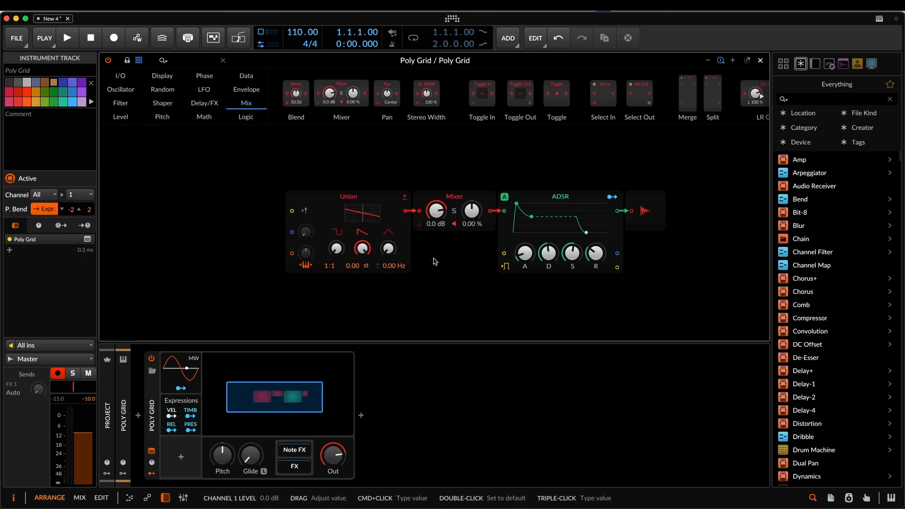
{"action": "scroll", "coordinate": [433, 246], "scroll_direction": "down", "scroll_amount": 3}
- Duplicate the Union oscillator beneath the original and connect the copy's output to the Mixer's second channel
{"action": "left_click", "coordinate": [362, 144]}
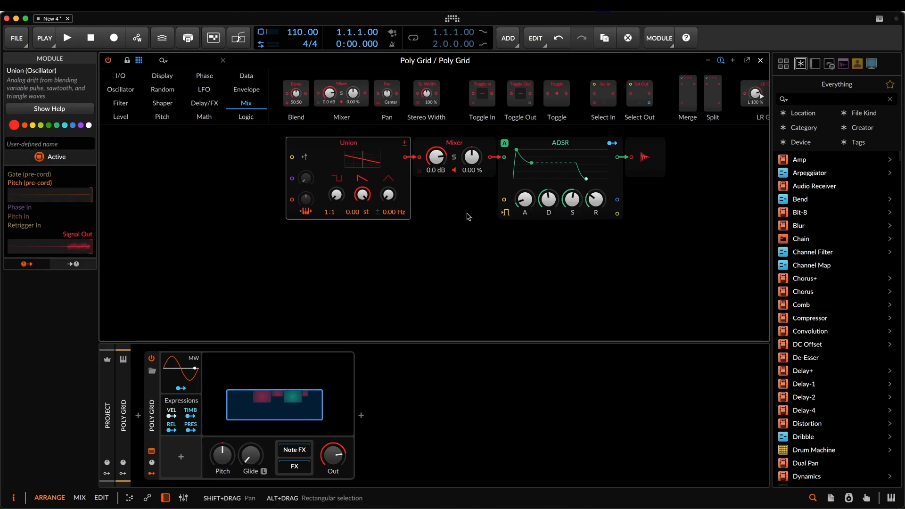
{"action": "key", "text": "super"}
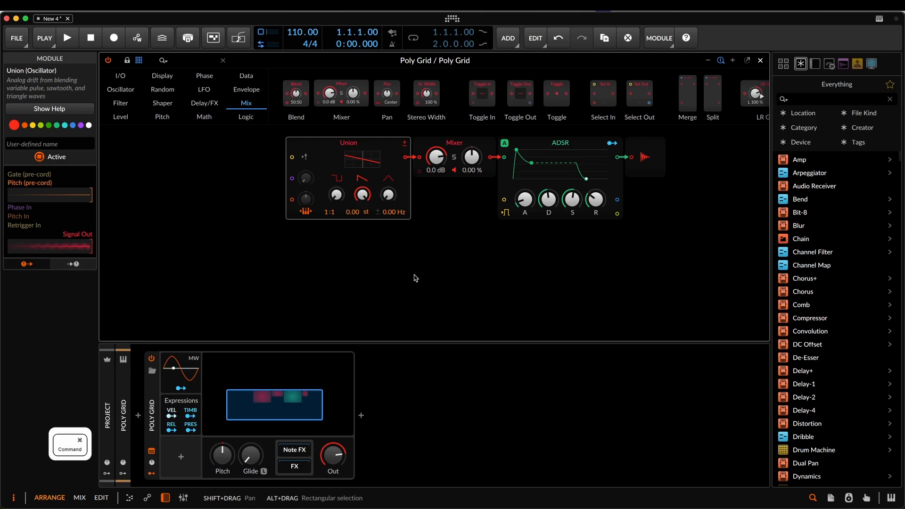
{"action": "key", "text": "super+d"}
{"action": "left_click_drag", "start_coordinate": [404, 242], "coordinate": [436, 274]}
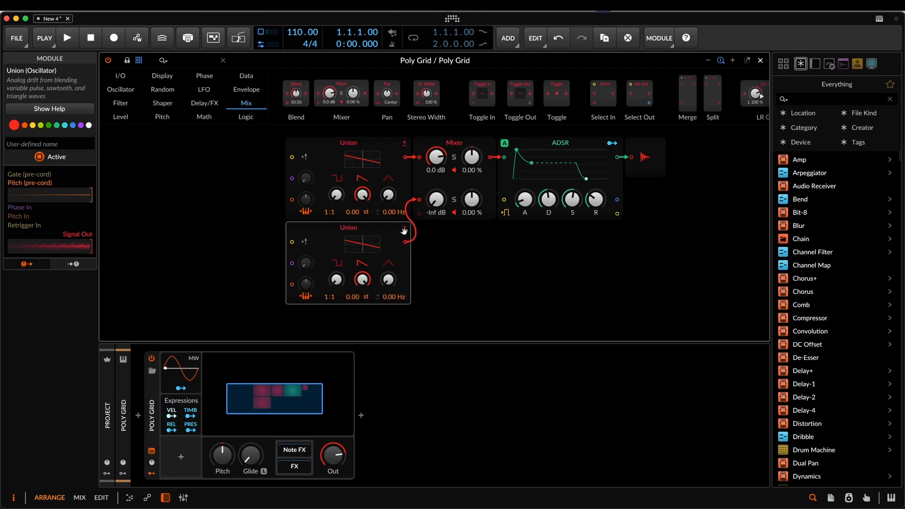
- Replace both Union oscillators with Phase-1 modules
{"action": "left_click", "coordinate": [329, 147]}
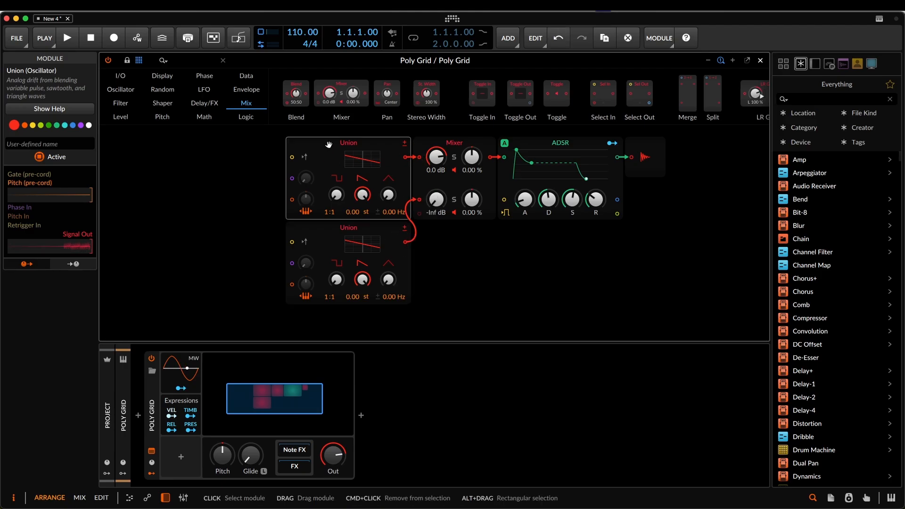
{"action": "right_click", "coordinate": [326, 145]}
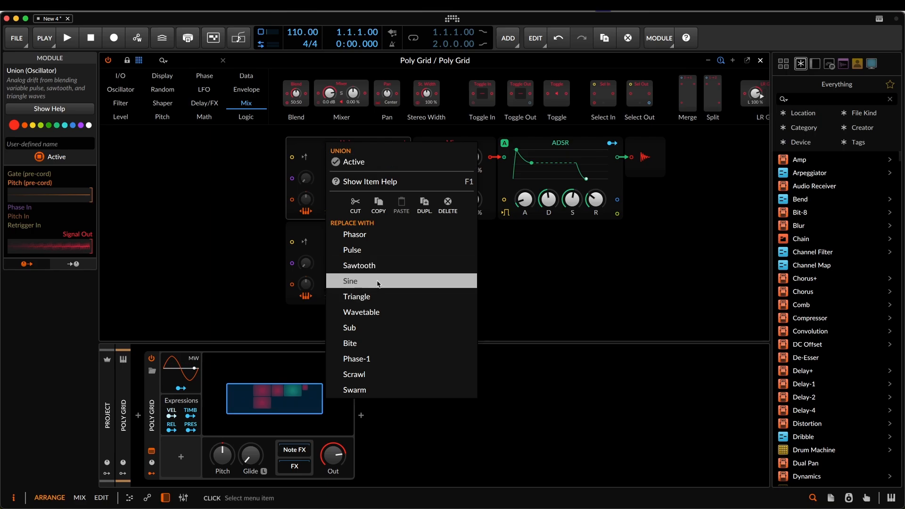
{"action": "left_click", "coordinate": [375, 359]}
{"action": "left_click", "coordinate": [330, 243]}
{"action": "right_click", "coordinate": [329, 243]}
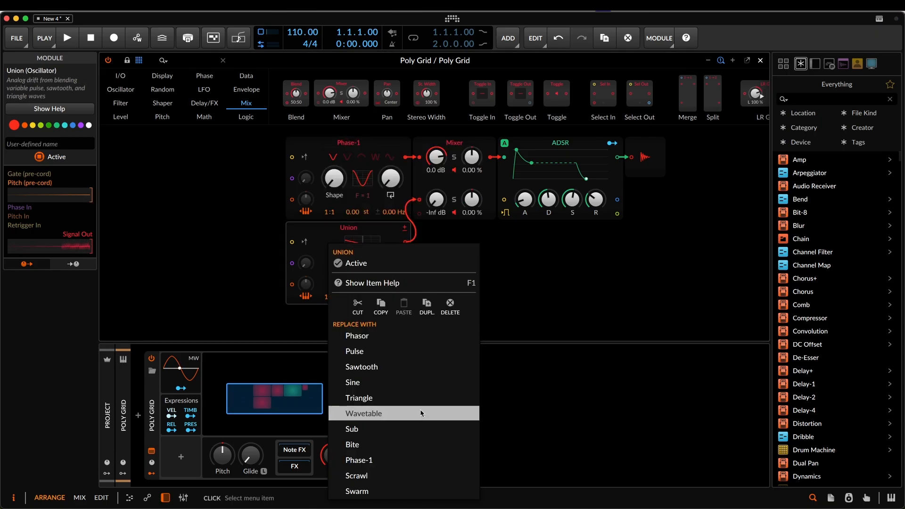
{"action": "left_click", "coordinate": [404, 462]}
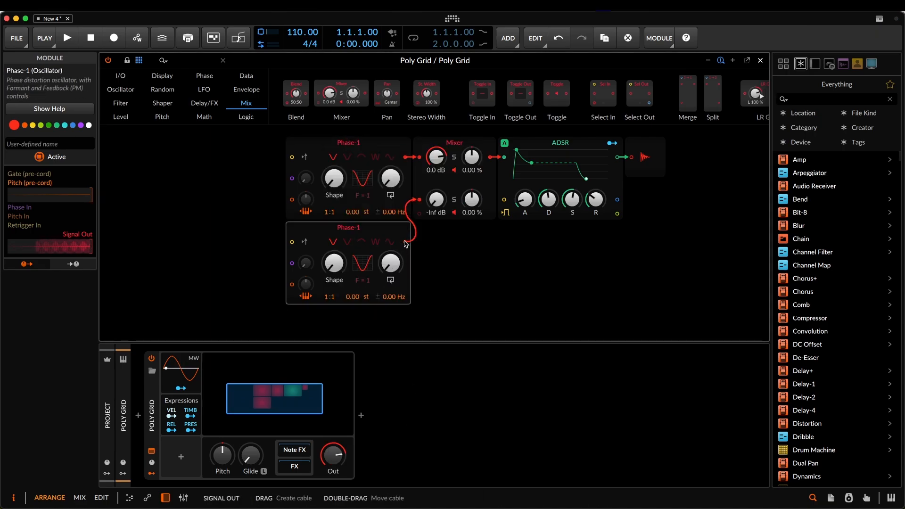
- Connect the lower Phase-1's output to the upper Phase-1's phase input, and try phase modulation up to 144 % before returning it to zero
{"action": "left_click_drag", "start_coordinate": [405, 242], "coordinate": [292, 182]}
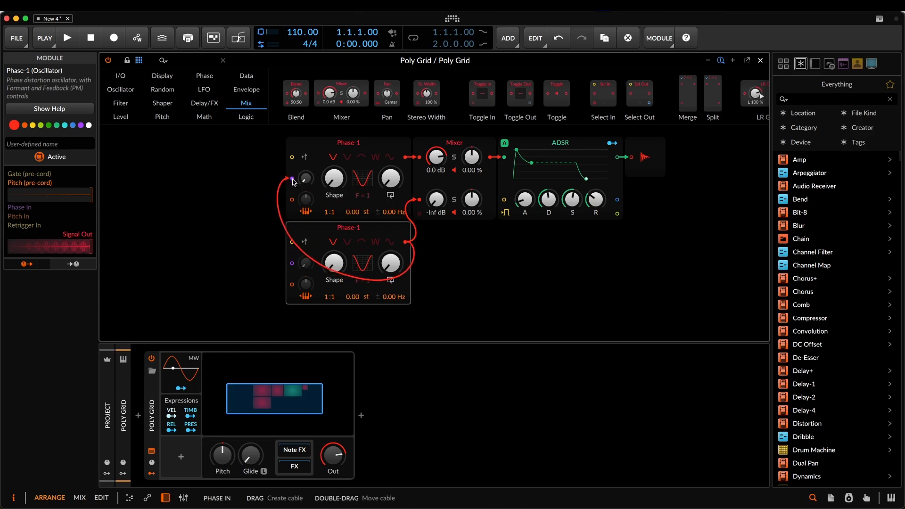
{"action": "right_click", "coordinate": [364, 231]}
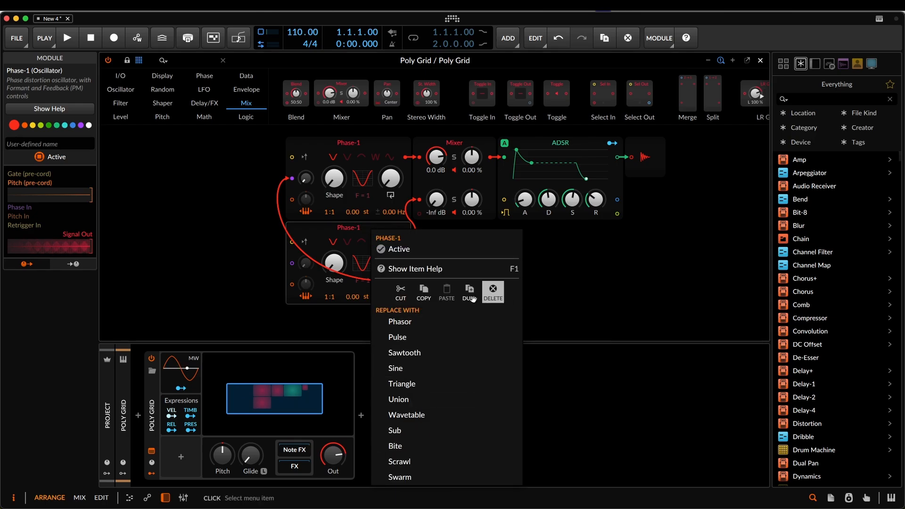
{"action": "left_click", "coordinate": [430, 352]}
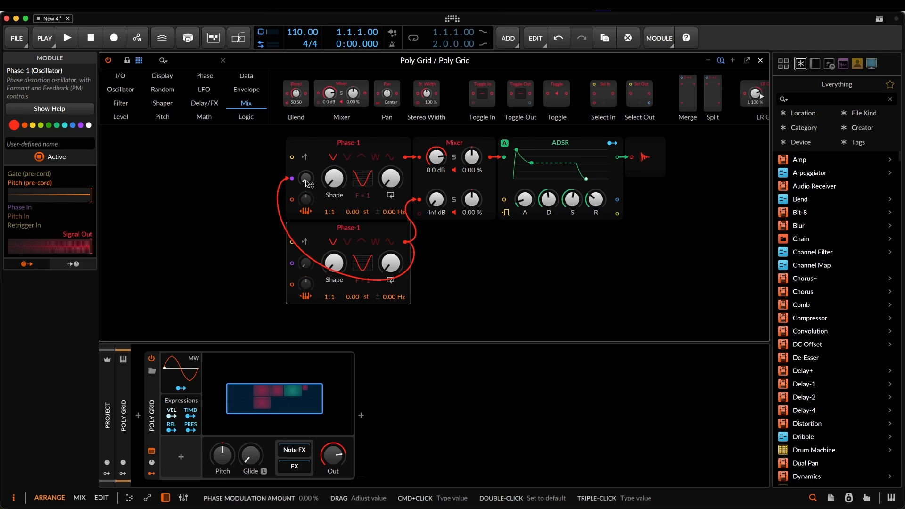
{"action": "left_click_drag", "start_coordinate": [305, 181], "coordinate": [305, 144]}
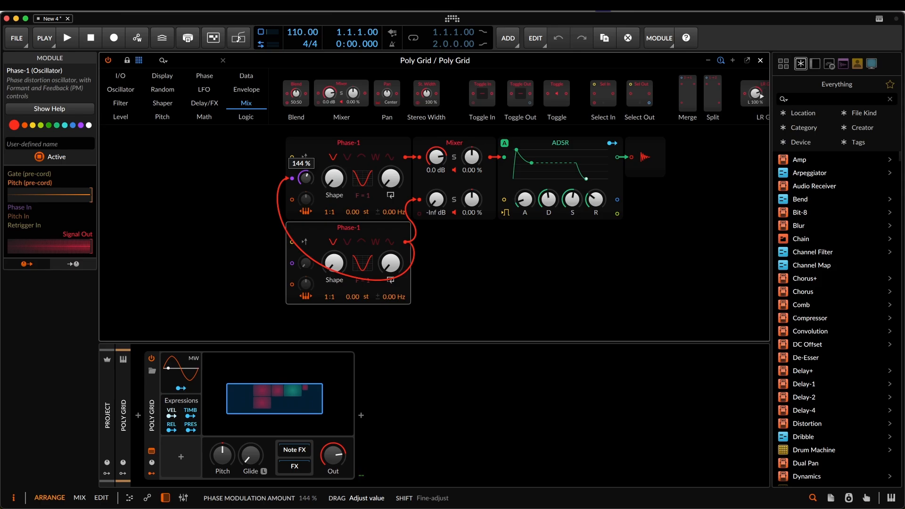
{"action": "left_click_drag", "start_coordinate": [305, 145], "coordinate": [305, 181]}
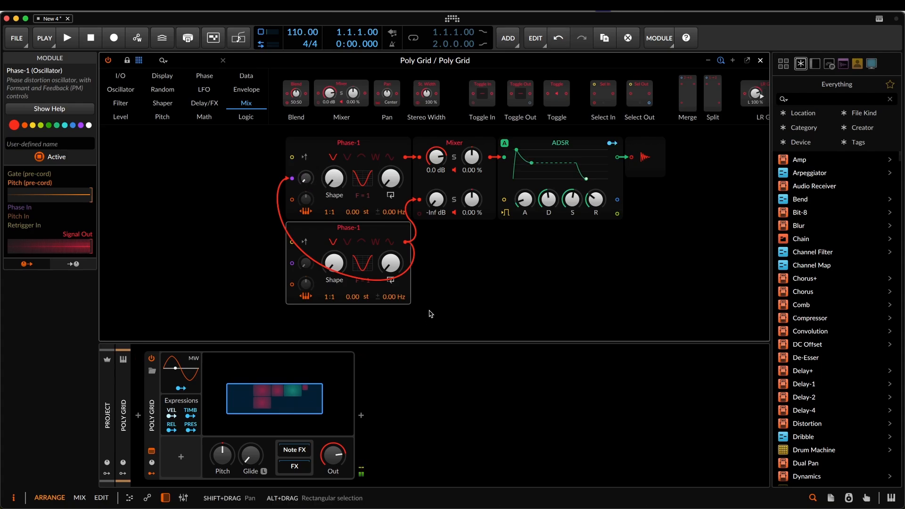
- Insert a second ADSR envelope and place it below the first one, aligned with it and with a gap between them
{"action": "left_click", "coordinate": [555, 143]}
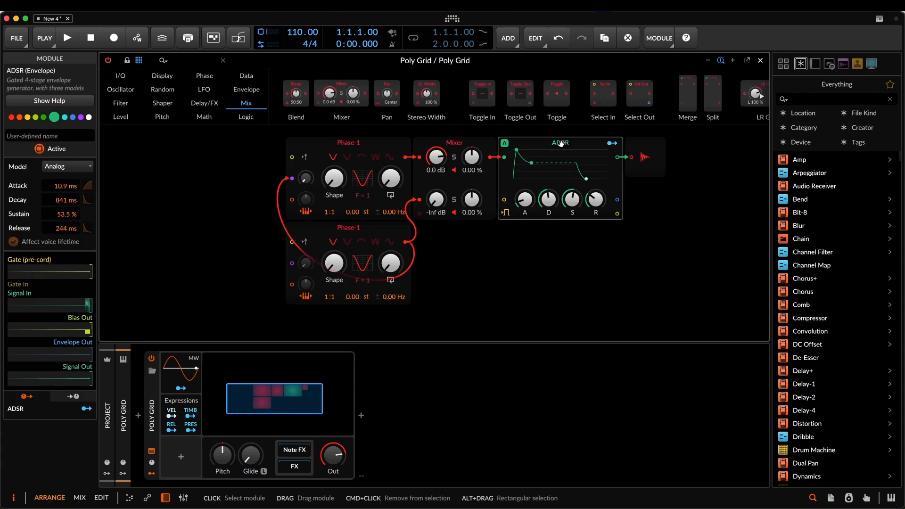
{"action": "right_click", "coordinate": [485, 256]}
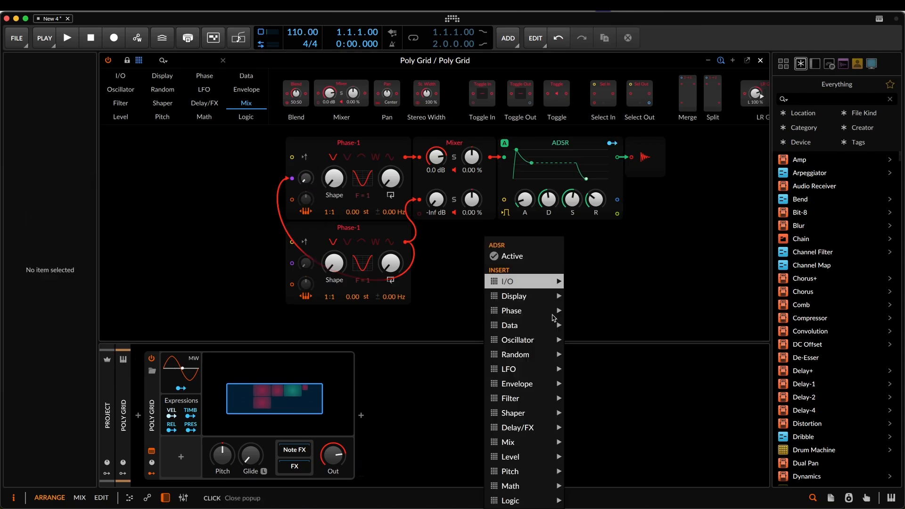
{"action": "mouse_move", "coordinate": [525, 380]}
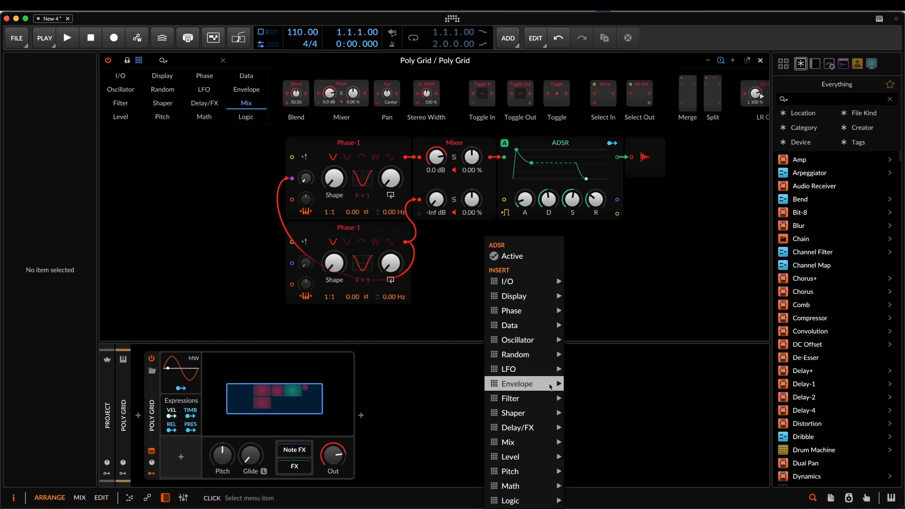
{"action": "left_click", "coordinate": [591, 363]}
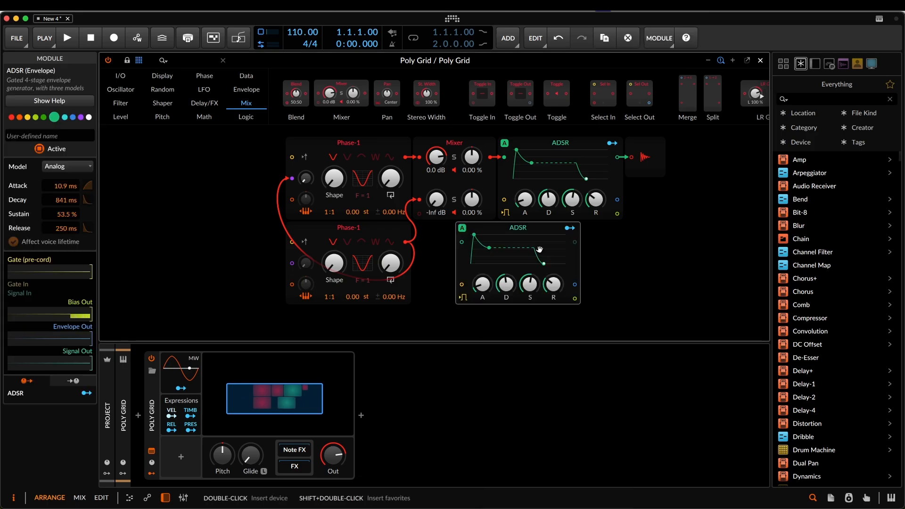
{"action": "left_click_drag", "start_coordinate": [521, 258], "coordinate": [520, 275]}
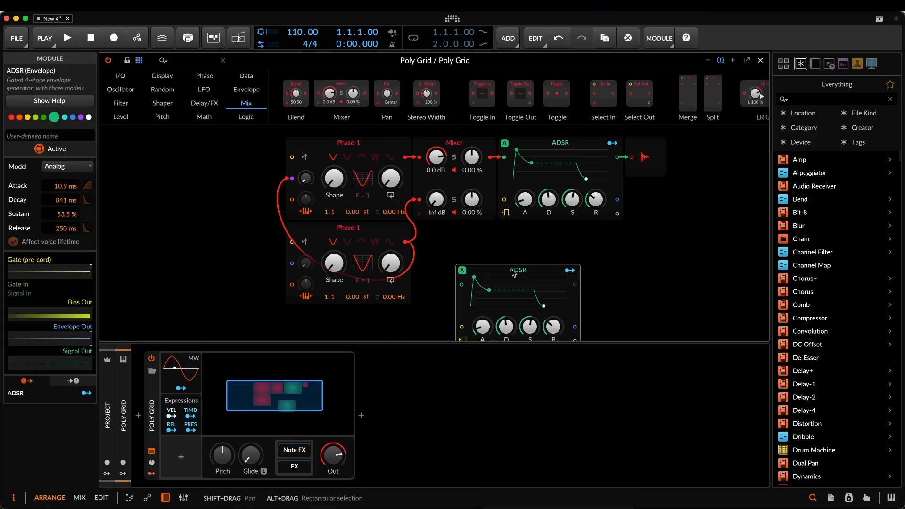
{"action": "scroll", "coordinate": [520, 283], "scroll_direction": "down", "scroll_amount": 1}
{"action": "scroll", "coordinate": [515, 282], "scroll_direction": "up", "scroll_amount": 1}
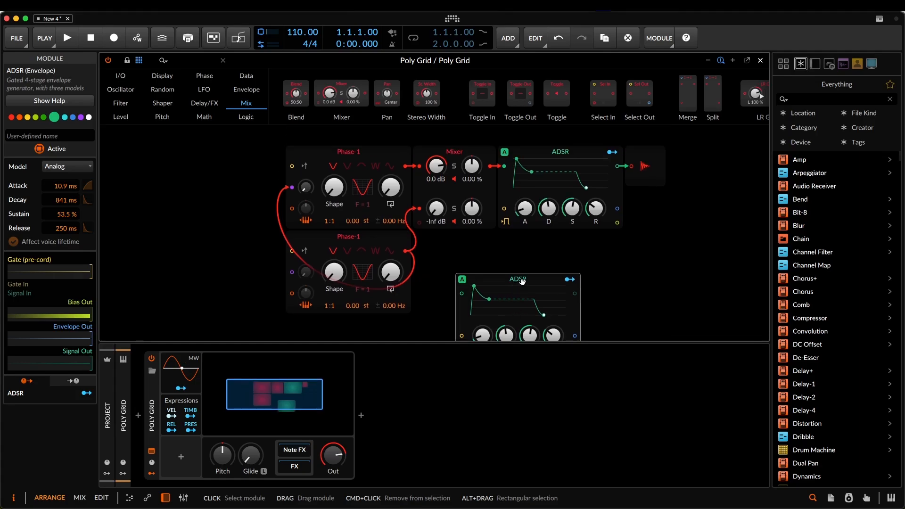
{"action": "left_click_drag", "start_coordinate": [498, 281], "coordinate": [541, 281]}
- Switch the lower ADSR to the Digital model, set its attack to 470 ms and bend its envelope curves
{"action": "left_click", "coordinate": [505, 279]}
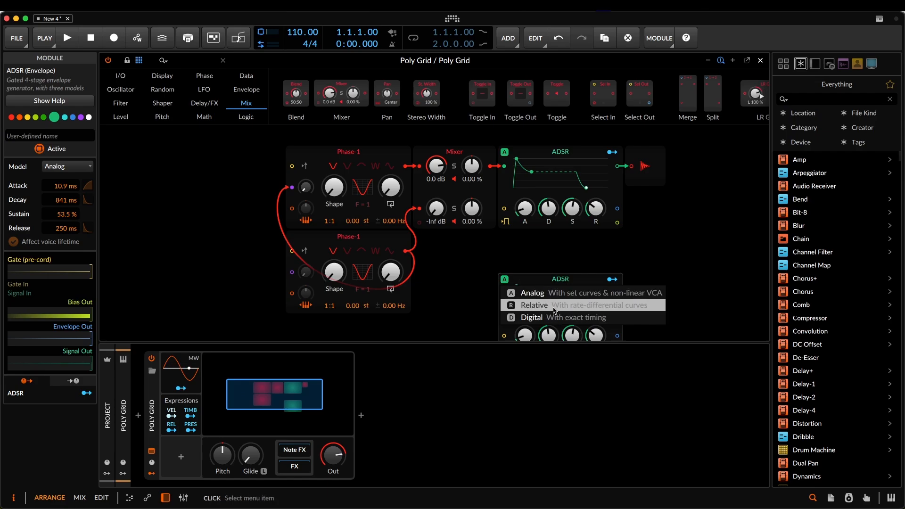
{"action": "left_click", "coordinate": [556, 317]}
{"action": "mouse_move", "coordinate": [514, 298]}
{"action": "left_mouse_down"}
{"action": "mouse_move", "coordinate": [524, 328]}
{"action": "mouse_move", "coordinate": [518, 290]}
{"action": "mouse_move", "coordinate": [520, 301]}
{"action": "left_mouse_up"}
{"action": "left_click_drag", "start_coordinate": [515, 286], "coordinate": [534, 291]}
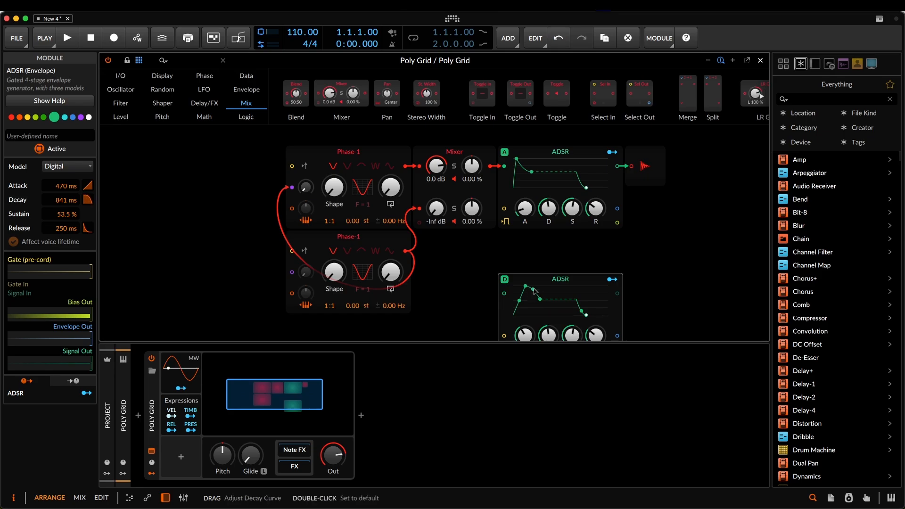
- Add an ADSR modulator to the Poly Grid device, expand its envelope display and set its attack to 61.1 %
{"action": "left_click", "coordinate": [181, 456]}
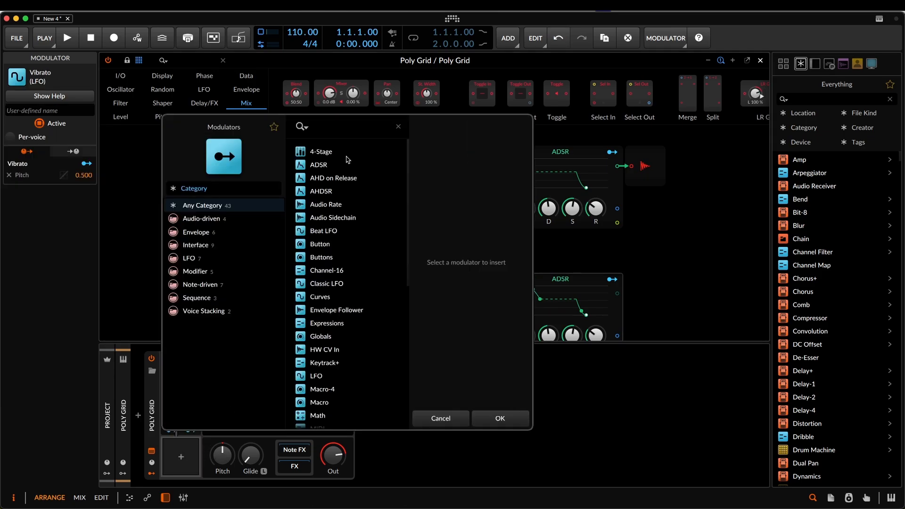
{"action": "left_click", "coordinate": [326, 164]}
{"action": "left_click", "coordinate": [516, 424]}
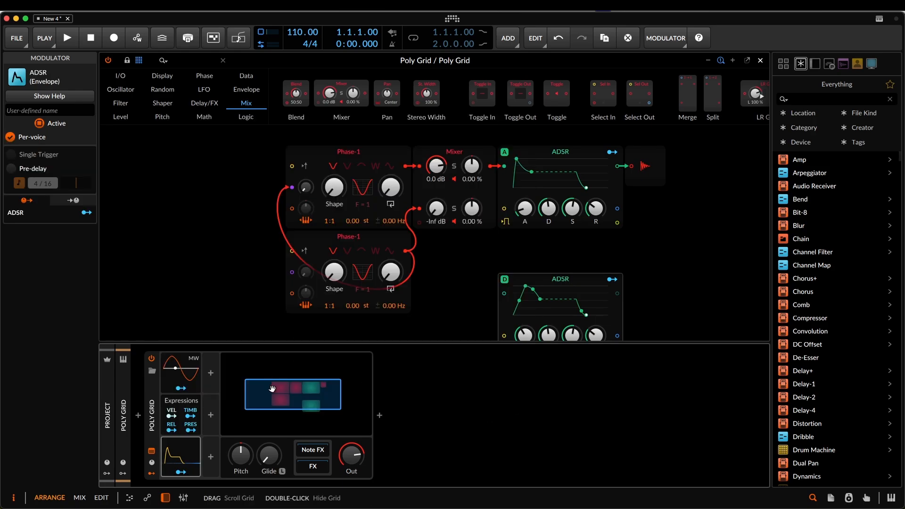
{"action": "left_click", "coordinate": [183, 454]}
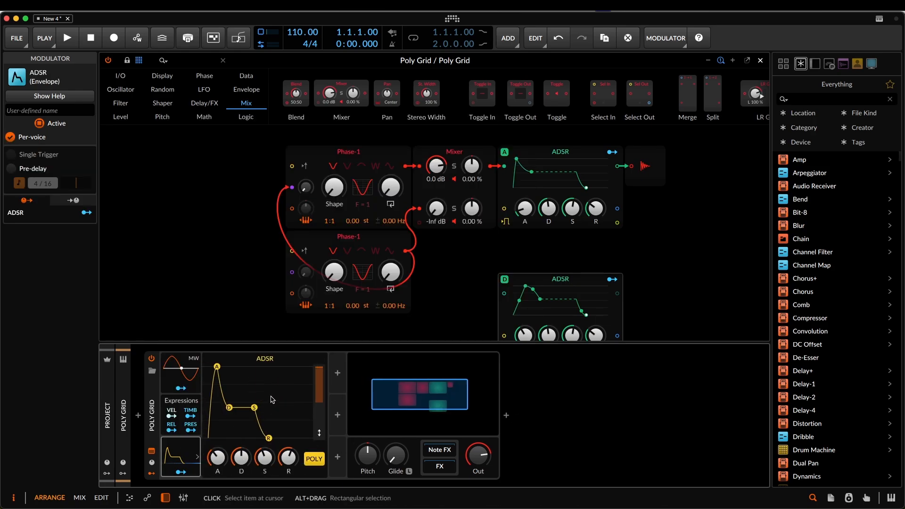
{"action": "left_click", "coordinate": [211, 397]}
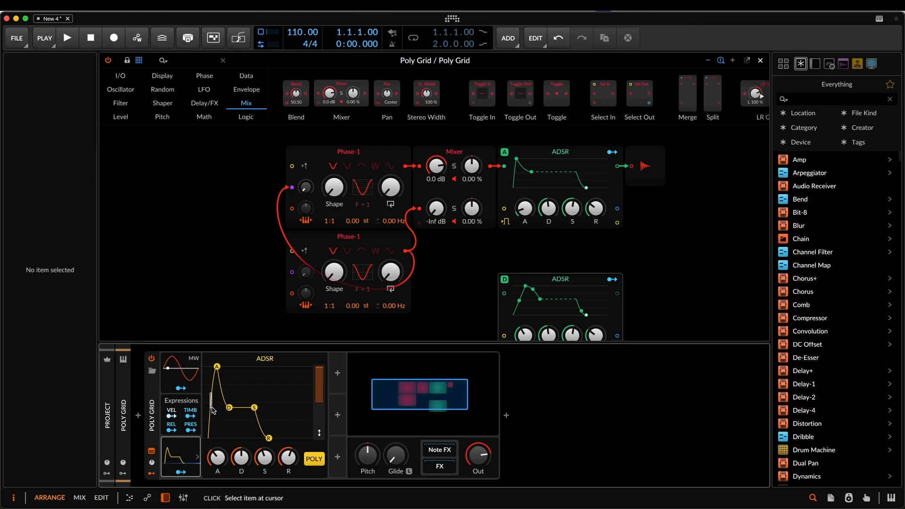
{"action": "left_click_drag", "start_coordinate": [216, 469], "coordinate": [215, 459]}
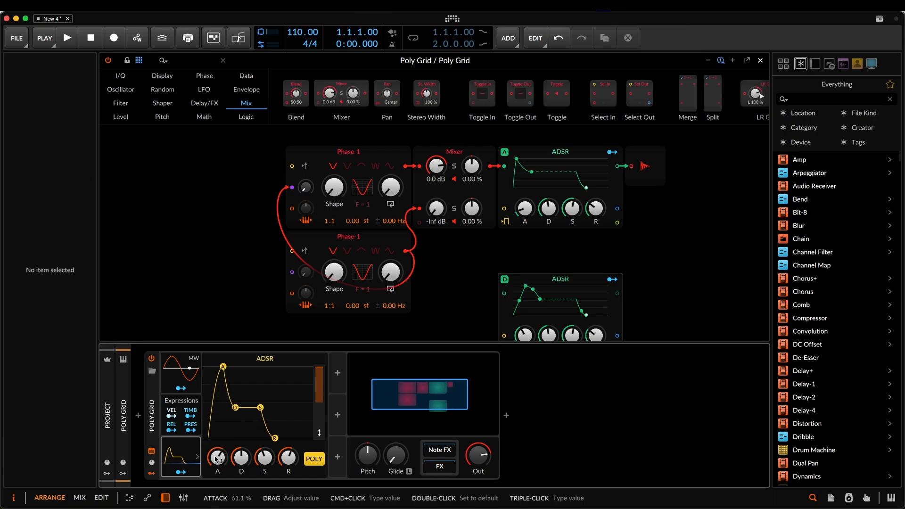
- Set the Poly Grid device to 5 voices
{"action": "left_click_drag", "start_coordinate": [159, 314], "coordinate": [194, 277]}
{"action": "left_click_drag", "start_coordinate": [83, 140], "coordinate": [83, 129]}
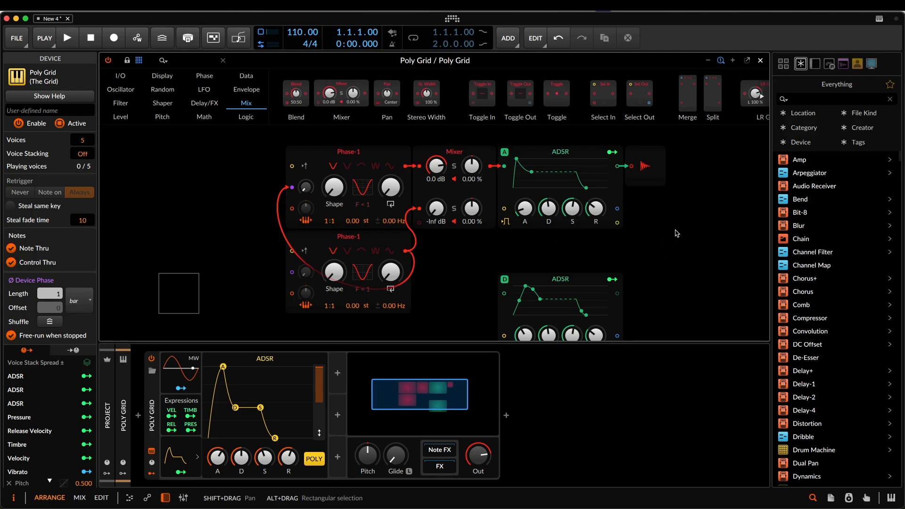
- Insert an SVF filter between the Analog ADSR and the audio output, and set its cutoff to 173 Hz
{"action": "left_click", "coordinate": [121, 104]}
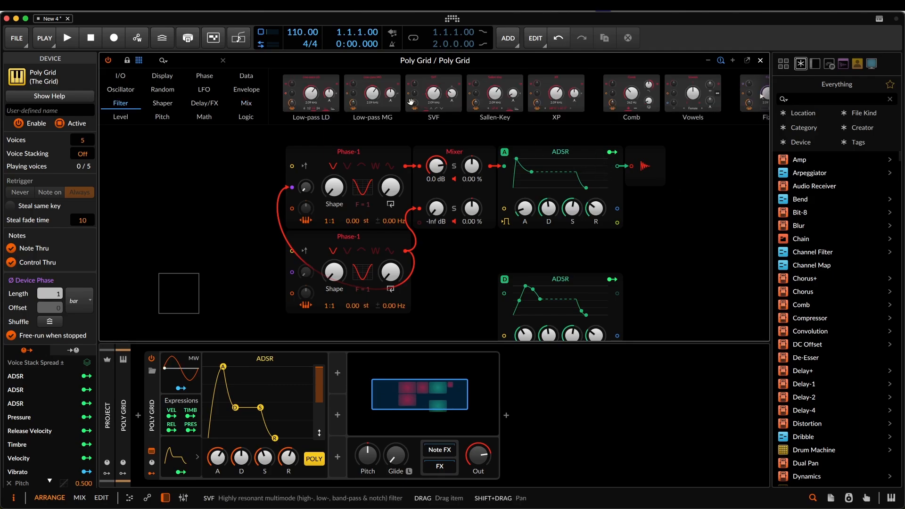
{"action": "left_click_drag", "start_coordinate": [409, 93], "coordinate": [619, 168]}
{"action": "mouse_move", "coordinate": [687, 187]}
{"action": "left_mouse_down"}
{"action": "mouse_move", "coordinate": [687, 174]}
{"action": "mouse_move", "coordinate": [687, 206]}
{"action": "left_mouse_up"}
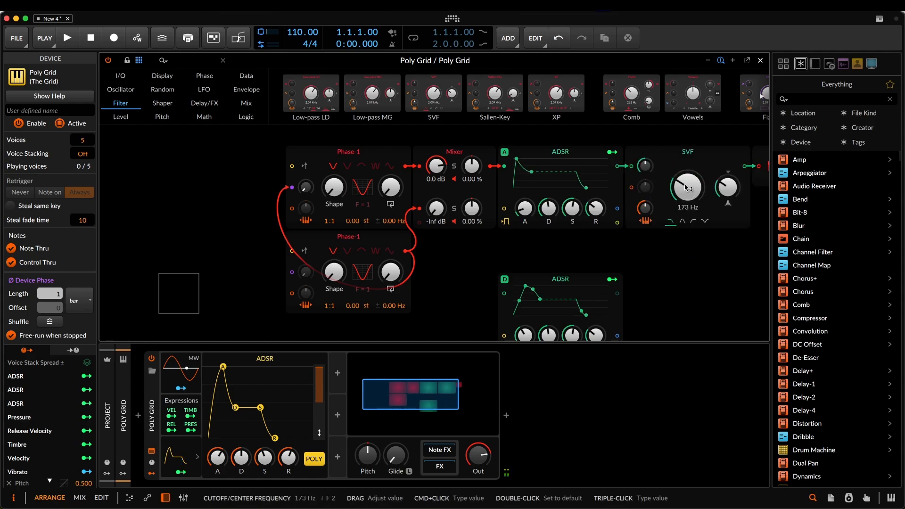
- Move the Digital ADSR up so it sits directly beneath the Analog ADSR
{"action": "left_click_drag", "start_coordinate": [682, 249], "coordinate": [639, 258]}
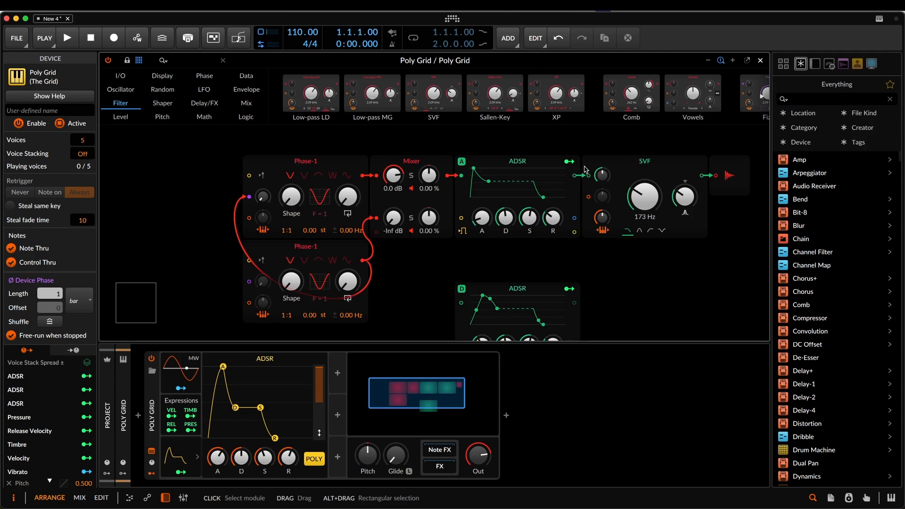
{"action": "left_click_drag", "start_coordinate": [526, 294], "coordinate": [524, 273]}
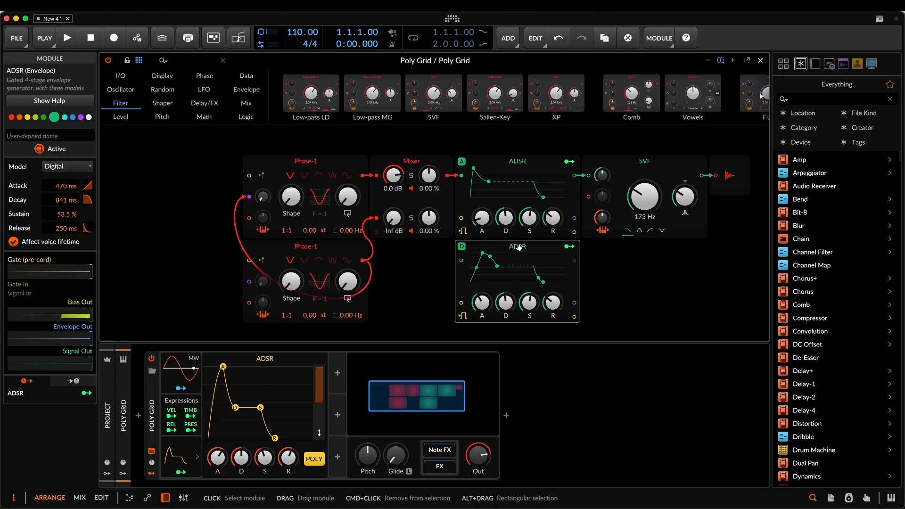
- Rename the Digital ADSR module "fm amt" and use it to modulate the upper Phase-1's phase modulation amount by 0.952
{"action": "left_click", "coordinate": [55, 135]}
{"action": "type", "text": "fm amt"}
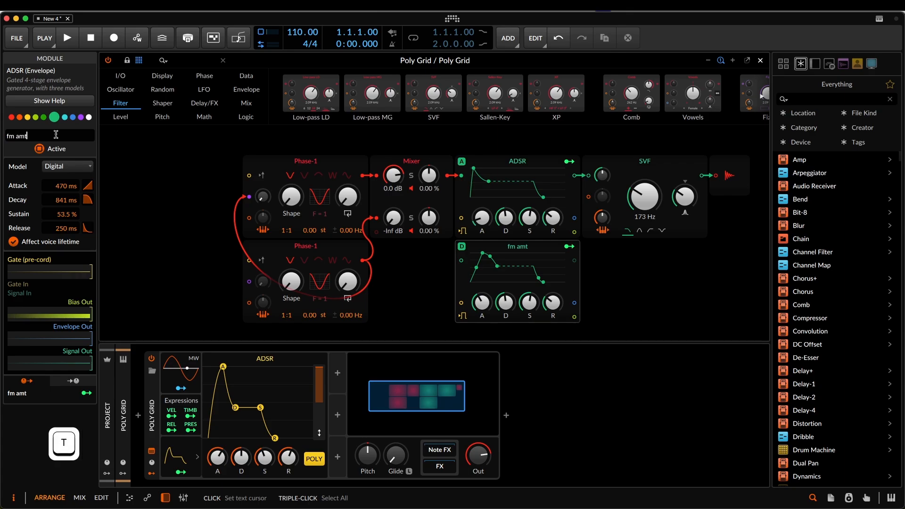
{"action": "key", "text": "Return"}
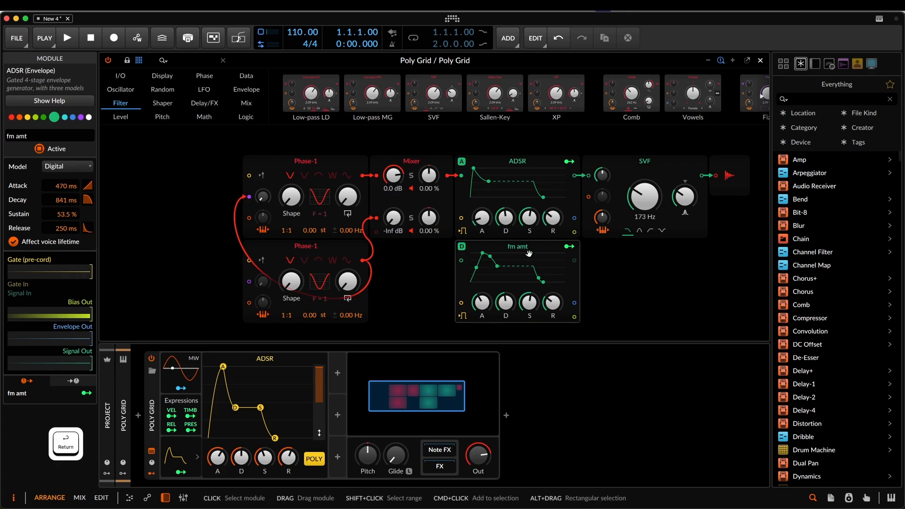
{"action": "left_click", "coordinate": [570, 246]}
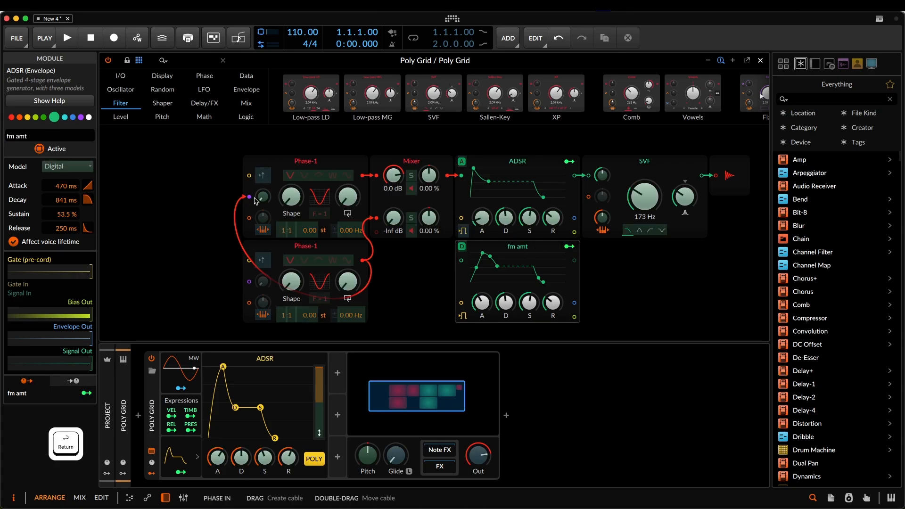
{"action": "left_click_drag", "start_coordinate": [263, 202], "coordinate": [263, 184]}
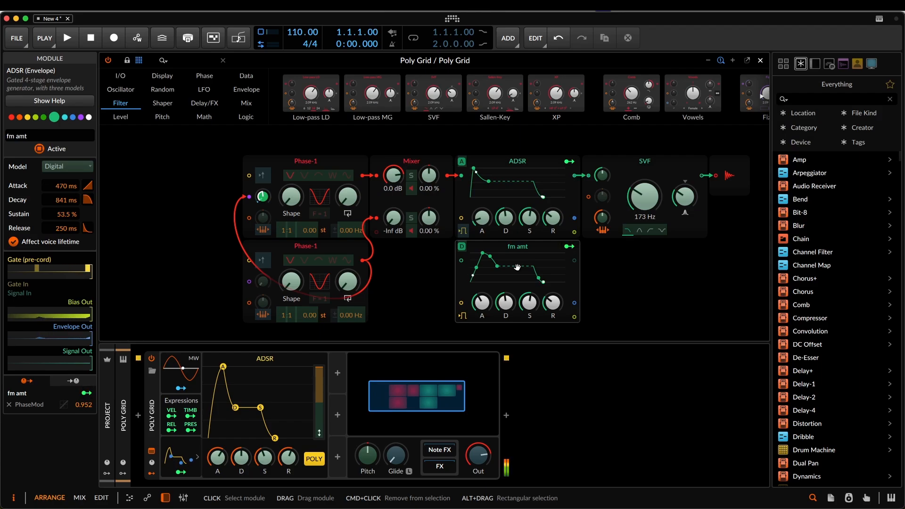
- Try modulating the SVF filter's cutoff by 34.40 with the fm amt envelope, and remove that modulation again
{"action": "mouse_move", "coordinate": [639, 204]}
{"action": "left_mouse_down"}
{"action": "mouse_move", "coordinate": [639, 191]}
{"action": "mouse_move", "coordinate": [639, 203]}
{"action": "left_mouse_up"}
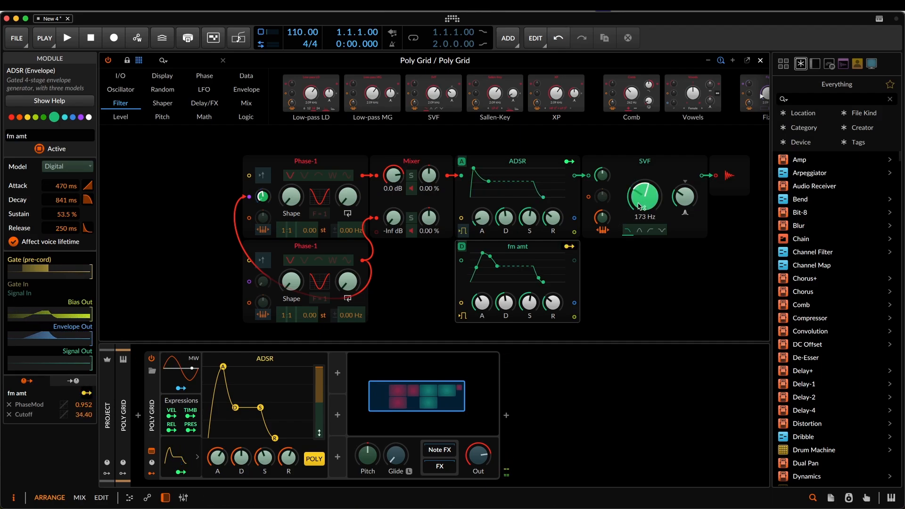
{"action": "double_click", "coordinate": [639, 204]}
{"action": "left_click", "coordinate": [568, 245]}
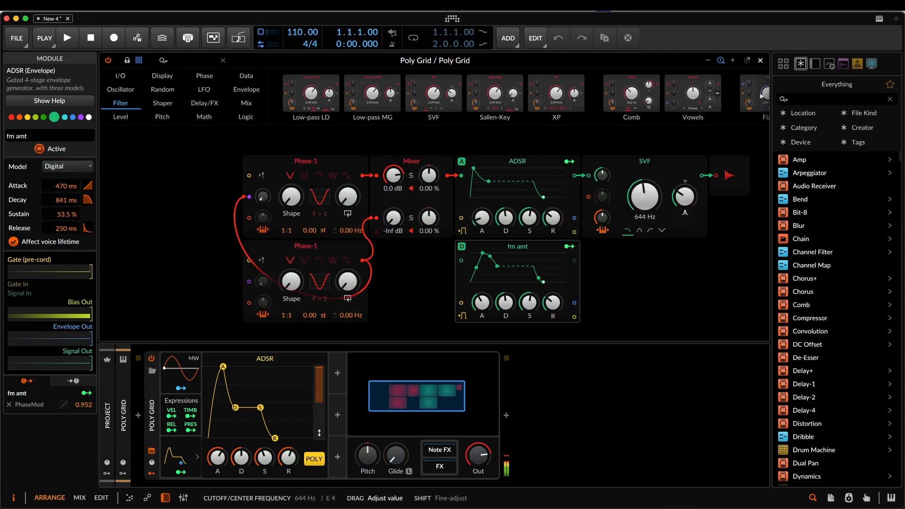
- Replace the SVF filter in front of the audio output with a Vowels filter
{"action": "right_click", "coordinate": [632, 178]}
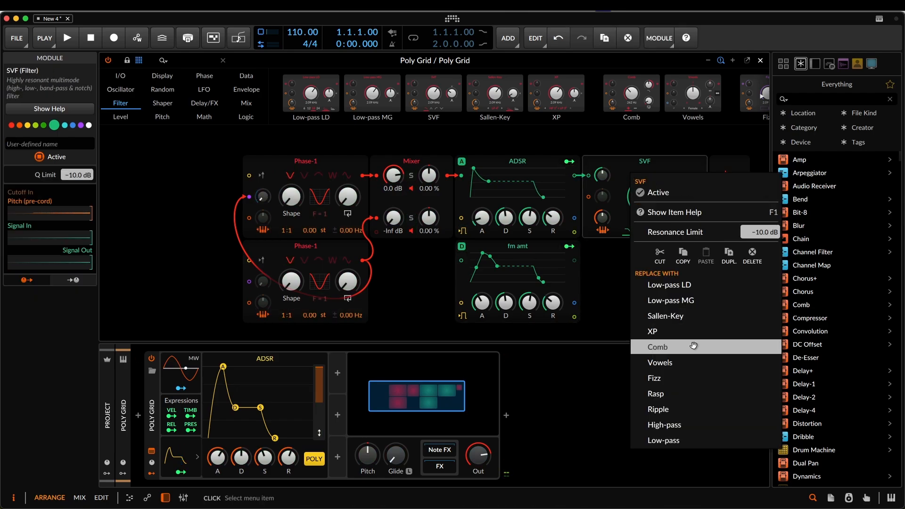
{"action": "left_click", "coordinate": [693, 363]}
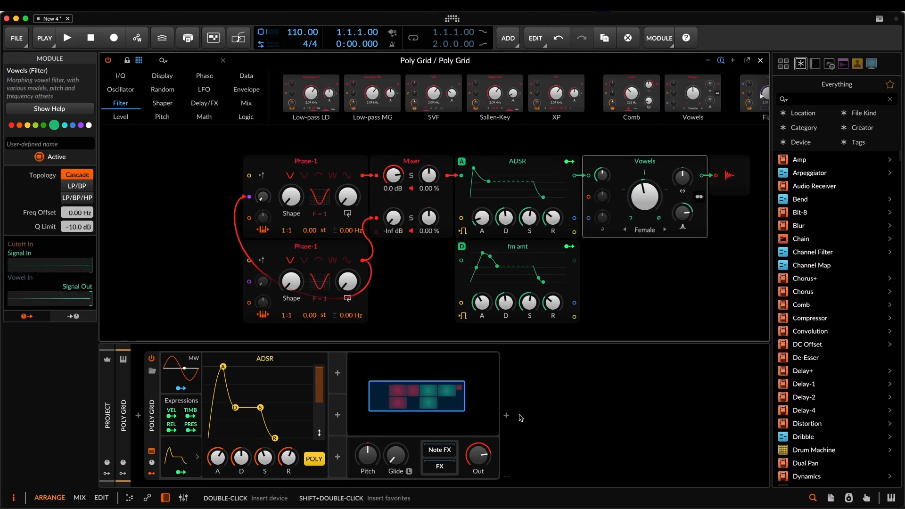
- Close the Grid editor, insert a Peak Limiter on the Master track and lower its ceiling
{"action": "key", "text": "Escape"}
{"action": "key", "text": "Escape"}
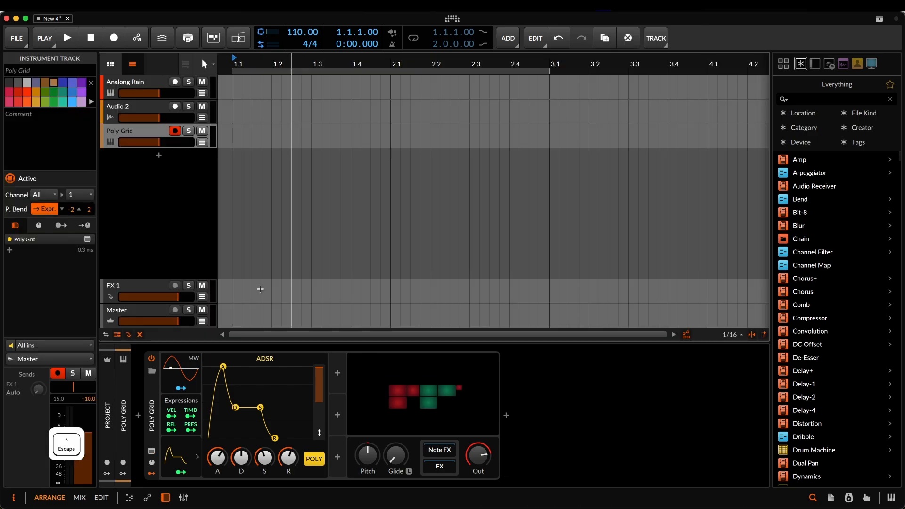
{"action": "left_click", "coordinate": [151, 310]}
{"action": "left_click", "coordinate": [123, 415]}
{"action": "type", "text": "lim"}
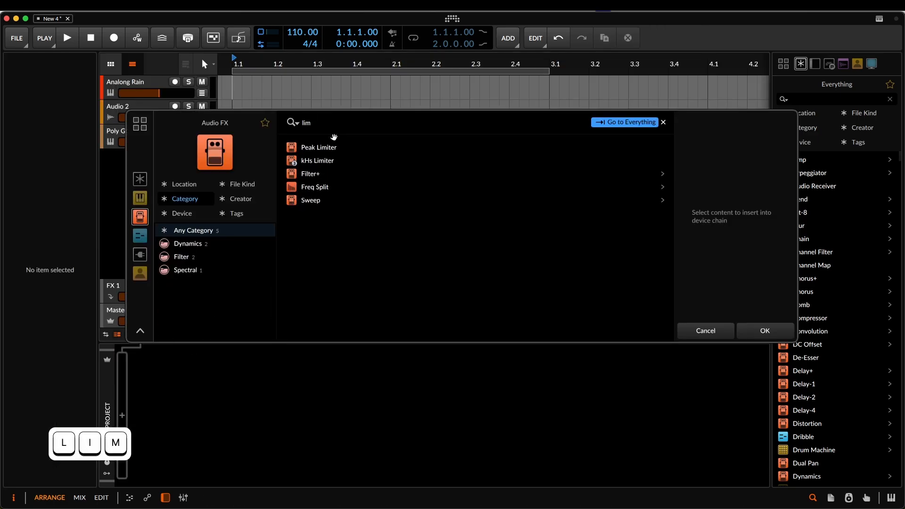
{"action": "left_click", "coordinate": [340, 149]}
{"action": "left_click", "coordinate": [765, 329]}
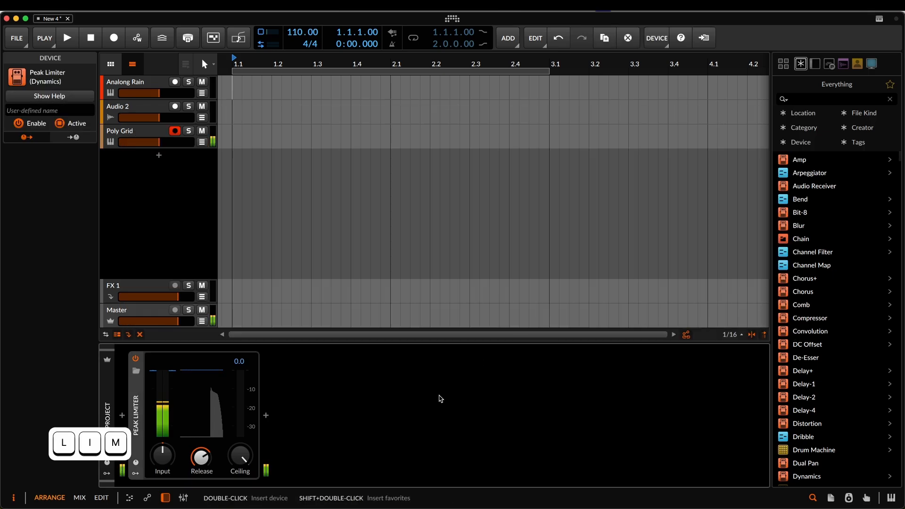
{"action": "left_click_drag", "start_coordinate": [244, 458], "coordinate": [239, 470]}
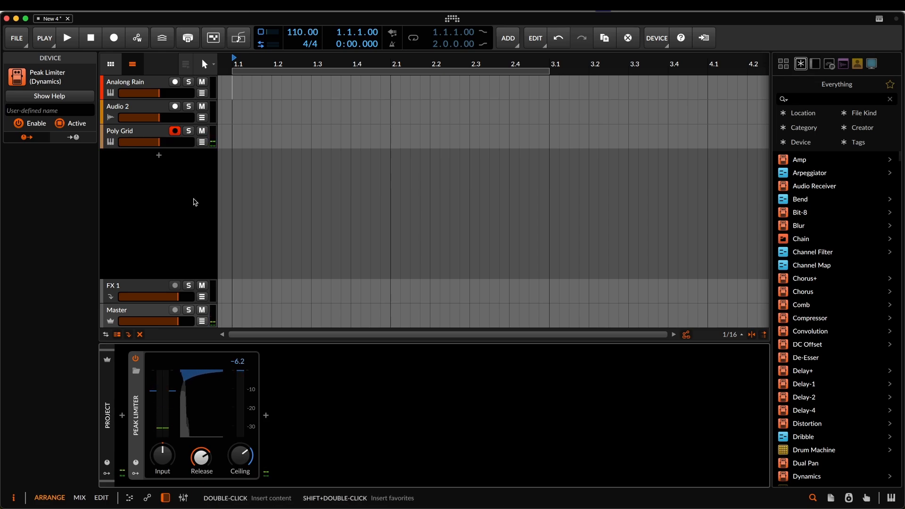
- Add a Phasor below the Phase-1 oscillators in the Poly Grid patch and route it into a soloed third Mixer channel
{"action": "left_click", "coordinate": [148, 134]}
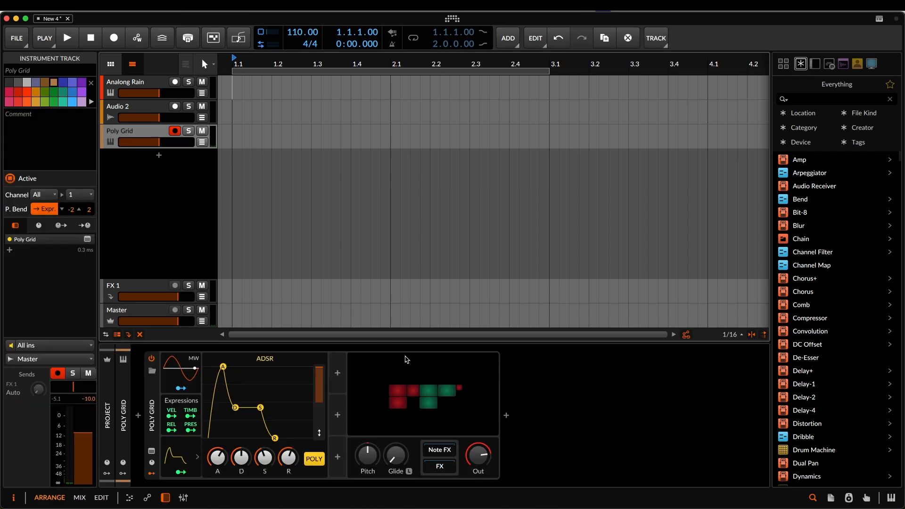
{"action": "left_click", "coordinate": [415, 393]}
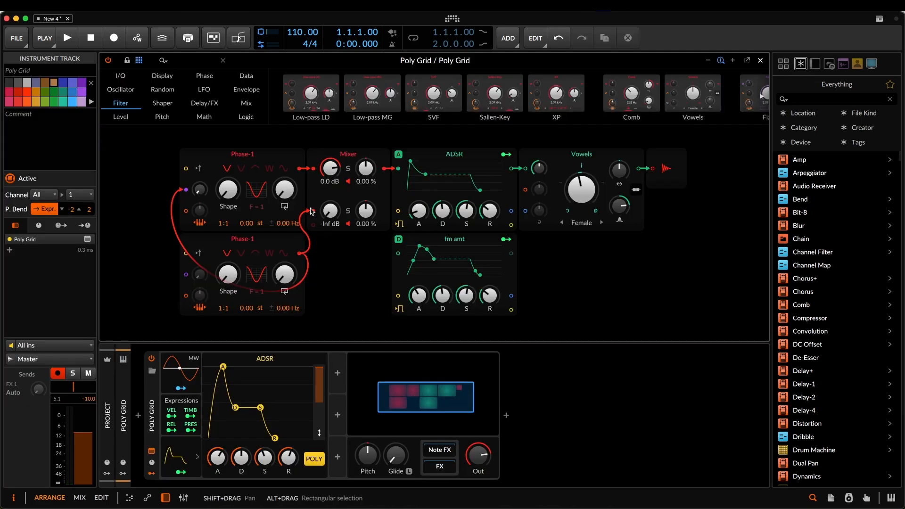
{"action": "scroll", "coordinate": [265, 244], "scroll_direction": "down", "scroll_amount": 1}
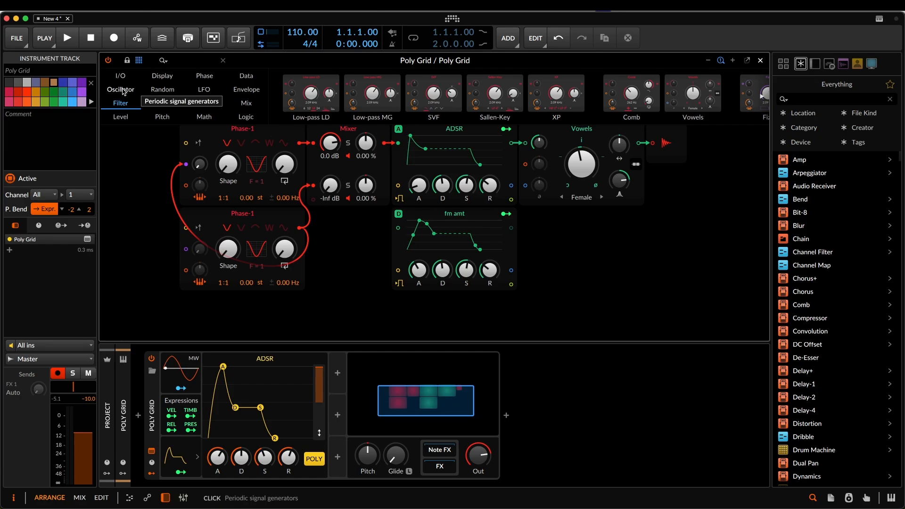
{"action": "left_click", "coordinate": [204, 75]}
{"action": "left_click_drag", "start_coordinate": [324, 92], "coordinate": [104, 303]}
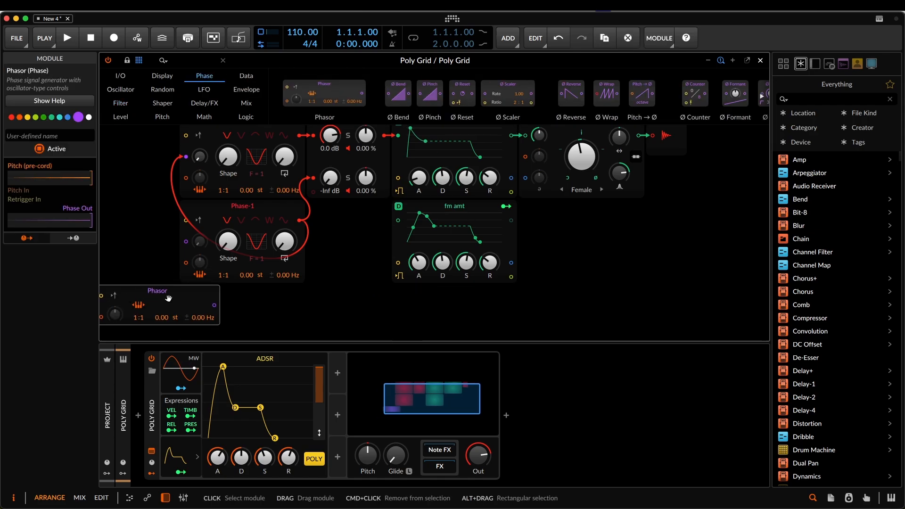
{"action": "left_click_drag", "start_coordinate": [215, 305], "coordinate": [314, 220]}
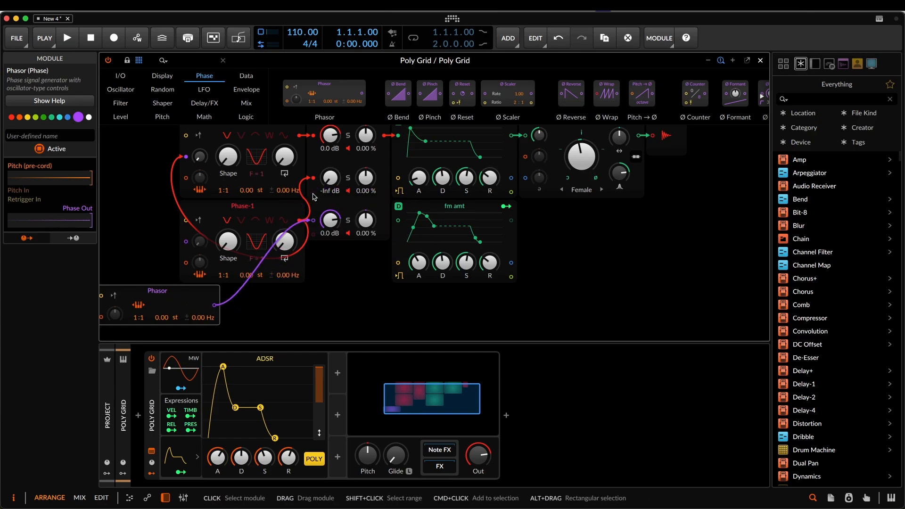
{"action": "left_click", "coordinate": [349, 221]}
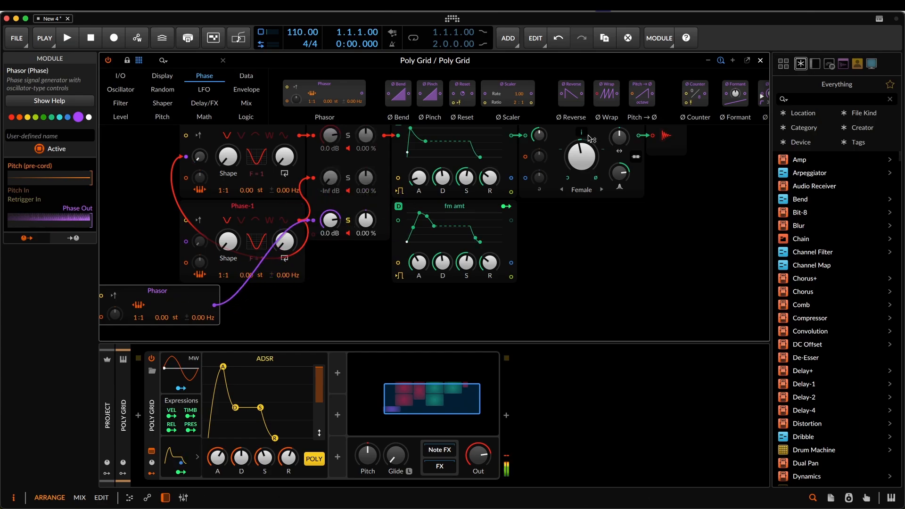
- Replace the Vowels filter with a Sallen-Key filter and set its cutoff to 2.00 kHz
{"action": "right_click", "coordinate": [560, 149]}
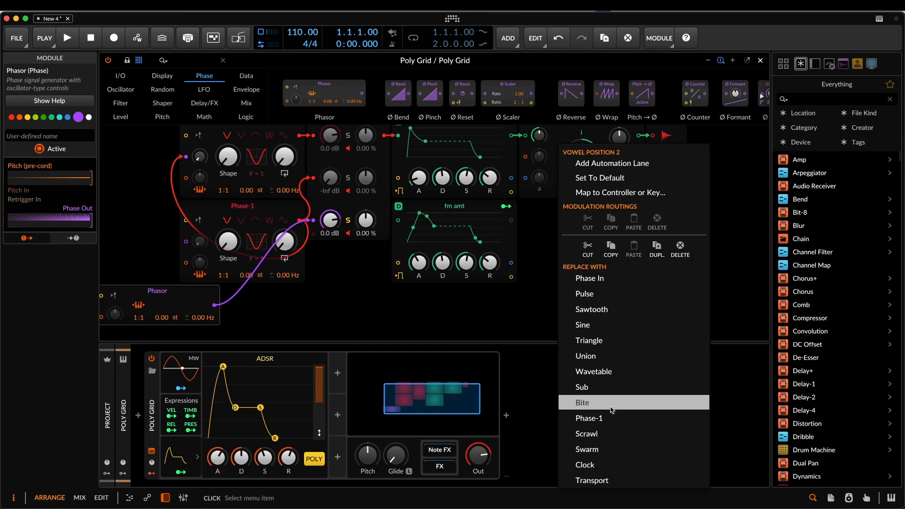
{"action": "left_click", "coordinate": [756, 194]}
{"action": "scroll", "coordinate": [602, 213], "scroll_direction": "up", "scroll_amount": 3}
{"action": "right_click", "coordinate": [592, 204]}
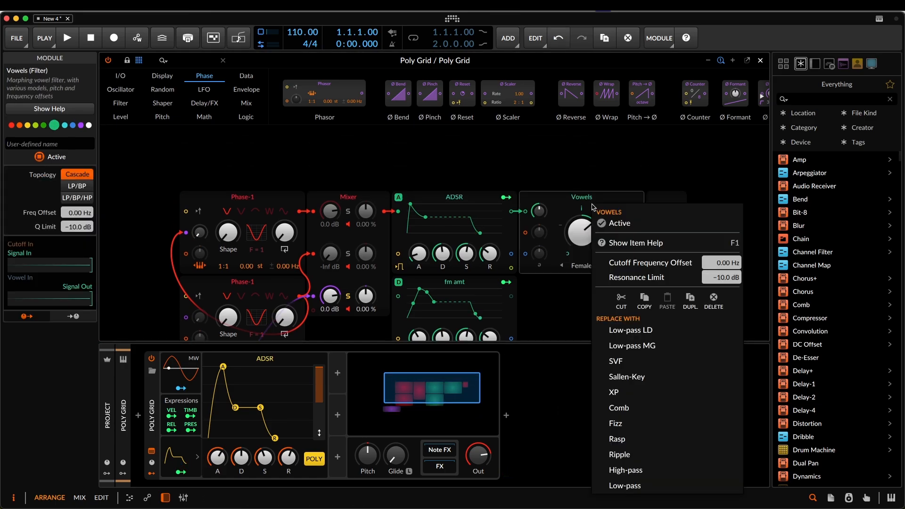
{"action": "left_click", "coordinate": [654, 377]}
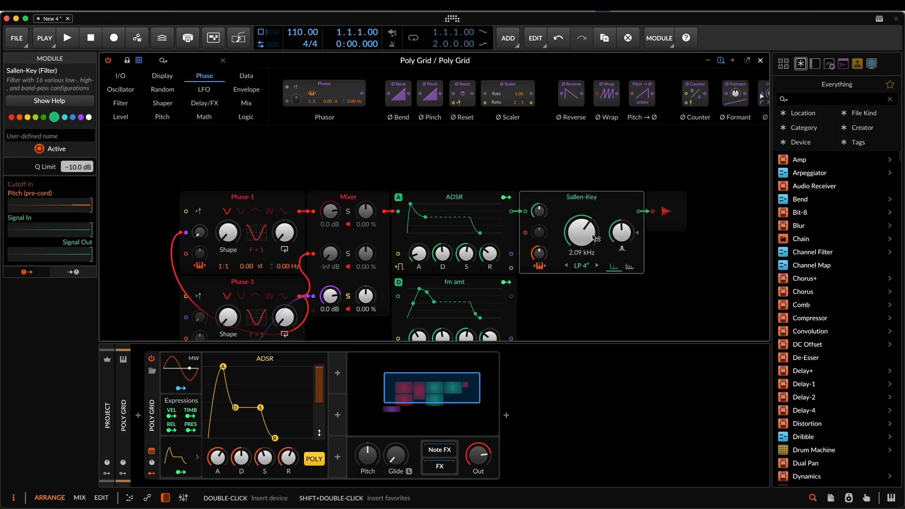
{"action": "left_click_drag", "start_coordinate": [587, 230], "coordinate": [576, 265]}
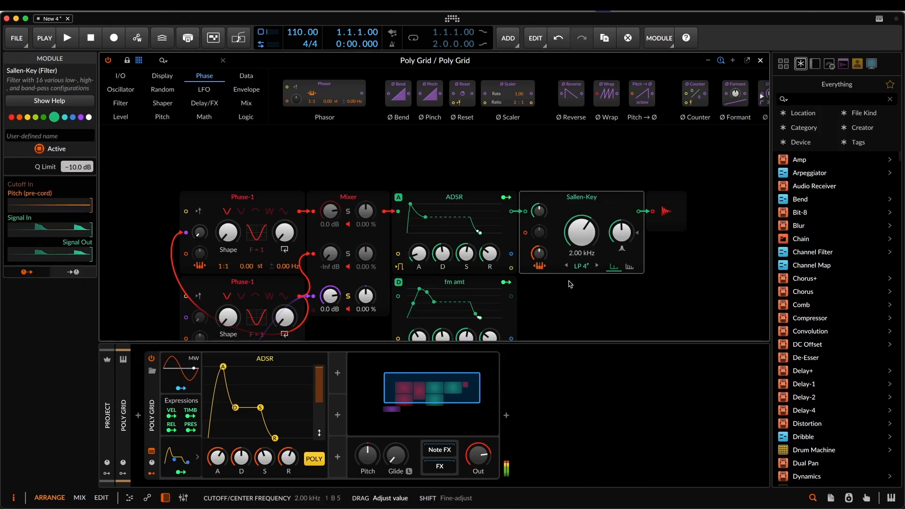
- Modulate the Sallen-Key filter's cutoff by 20.40 with the Analog ADSR
{"action": "scroll", "coordinate": [576, 264], "scroll_direction": "down", "scroll_amount": 2}
{"action": "left_click", "coordinate": [506, 147]}
{"action": "left_click_drag", "start_coordinate": [581, 182], "coordinate": [581, 164]}
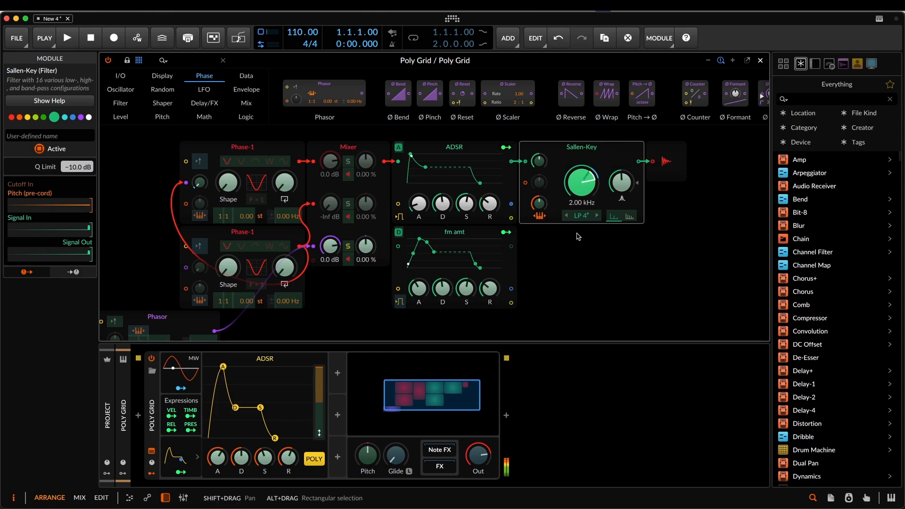
{"action": "left_click", "coordinate": [579, 236]}
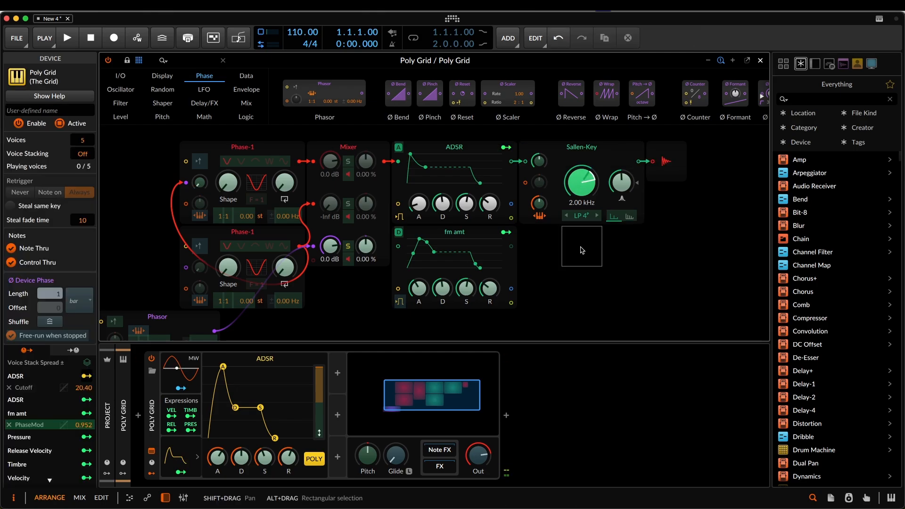
- Insert an Oscilloscope between the Phasor's output and the third Mixer channel
{"action": "left_click_drag", "start_coordinate": [330, 317], "coordinate": [452, 275]}
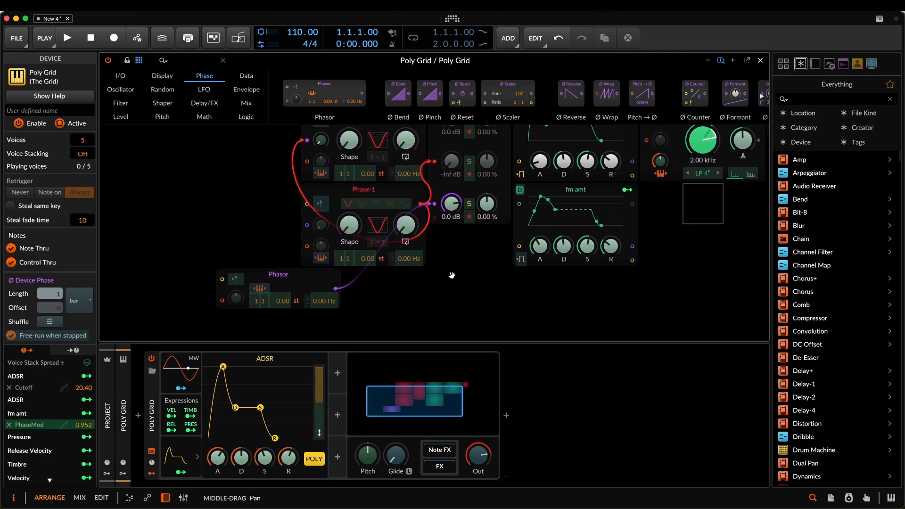
{"action": "left_click", "coordinate": [284, 280]}
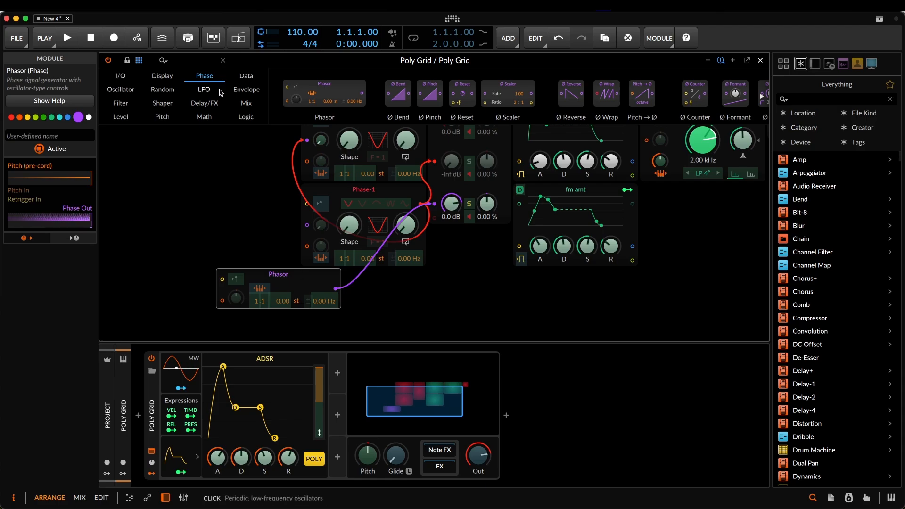
{"action": "left_click", "coordinate": [121, 90]}
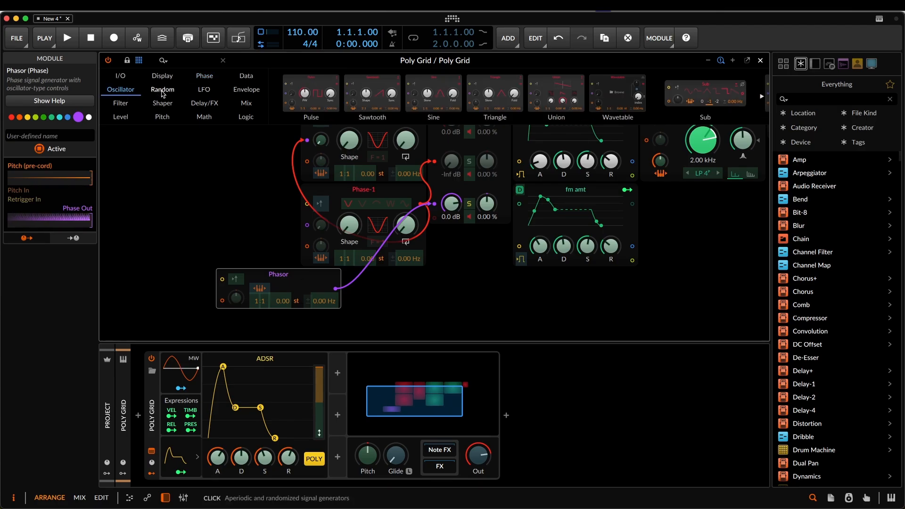
{"action": "left_click", "coordinate": [162, 89]}
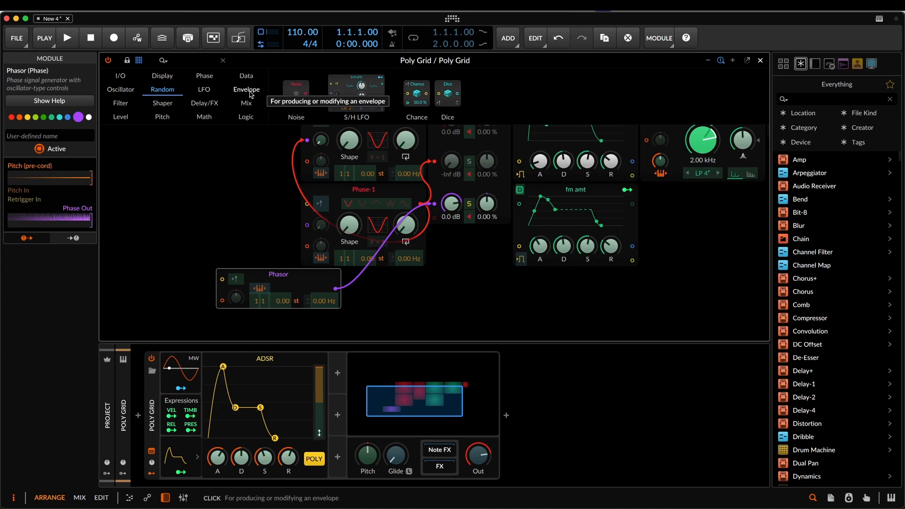
{"action": "left_click", "coordinate": [162, 76]}
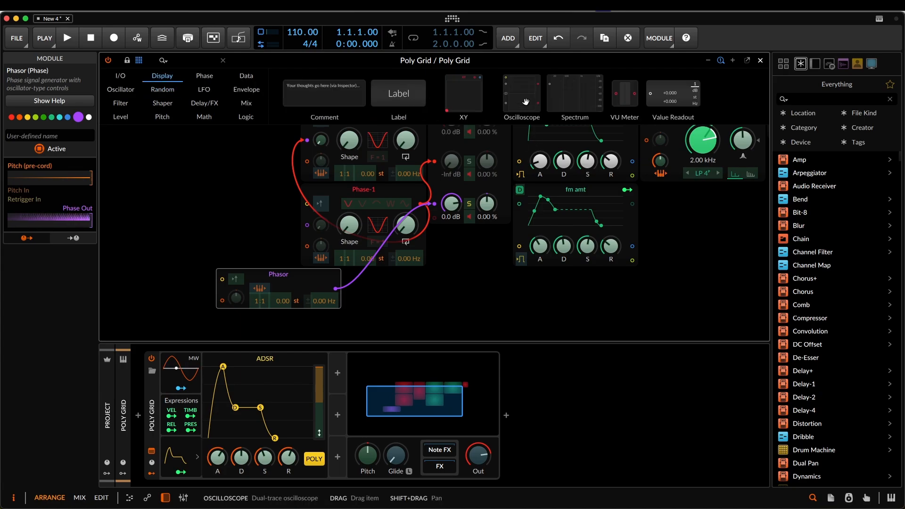
{"action": "left_click_drag", "start_coordinate": [520, 99], "coordinate": [435, 204]}
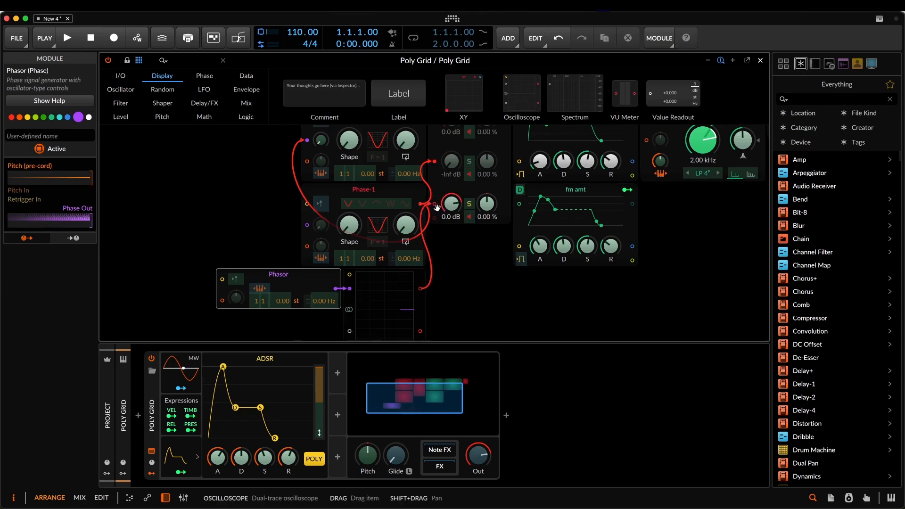
- Examine the Phasor's waveform in the Oscilloscope together with the Oscilloscope's display settings
{"action": "scroll", "coordinate": [462, 297], "scroll_direction": "down", "scroll_amount": 1}
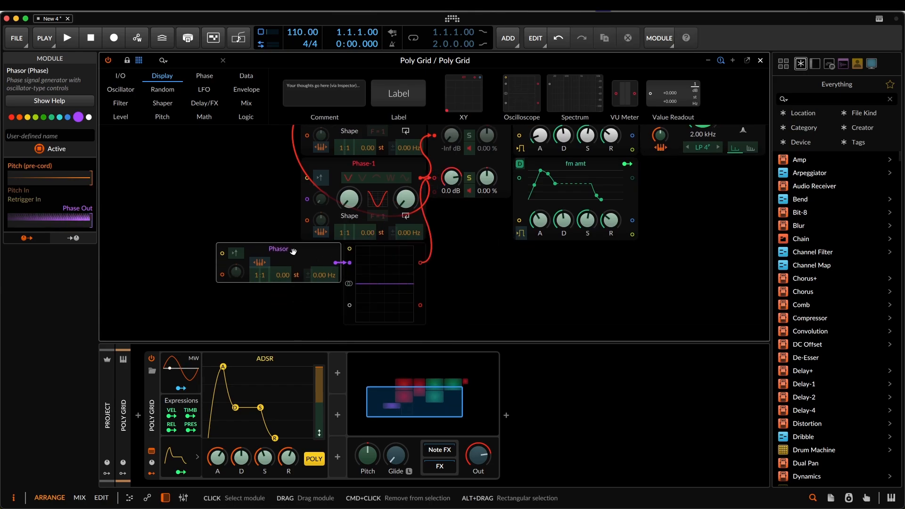
{"action": "left_click", "coordinate": [392, 309]}
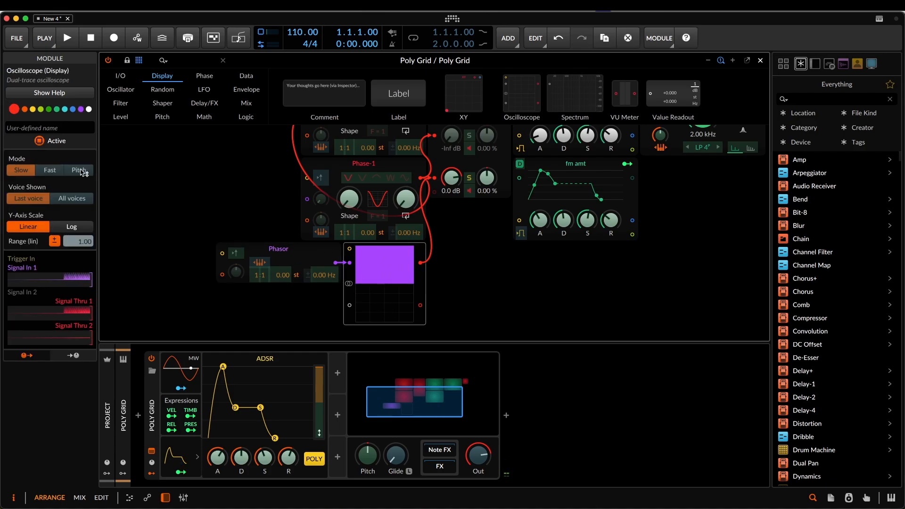
{"action": "left_click", "coordinate": [371, 300]}
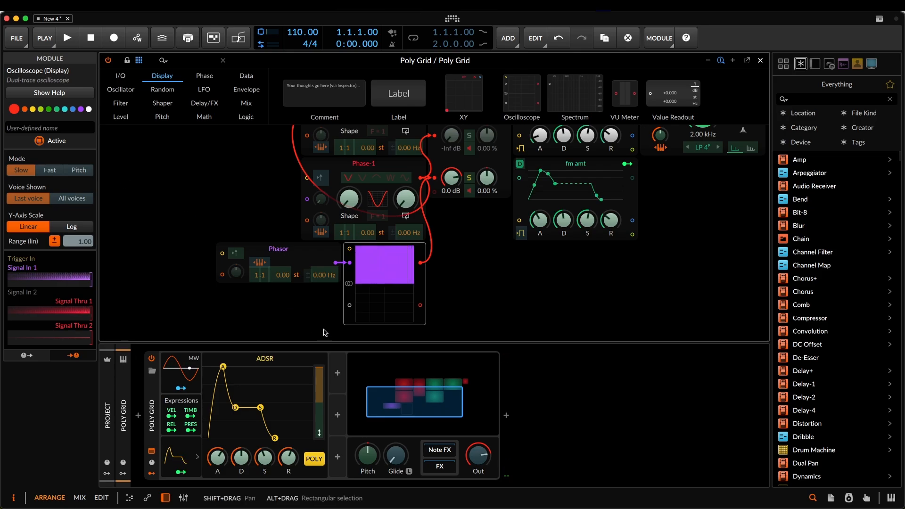
- Move the Phasor away from the Oscilloscope, insert a Ø Sine module between them, and compare the Phasor and Ø Sine signals
{"action": "left_click_drag", "start_coordinate": [307, 254], "coordinate": [236, 251]}
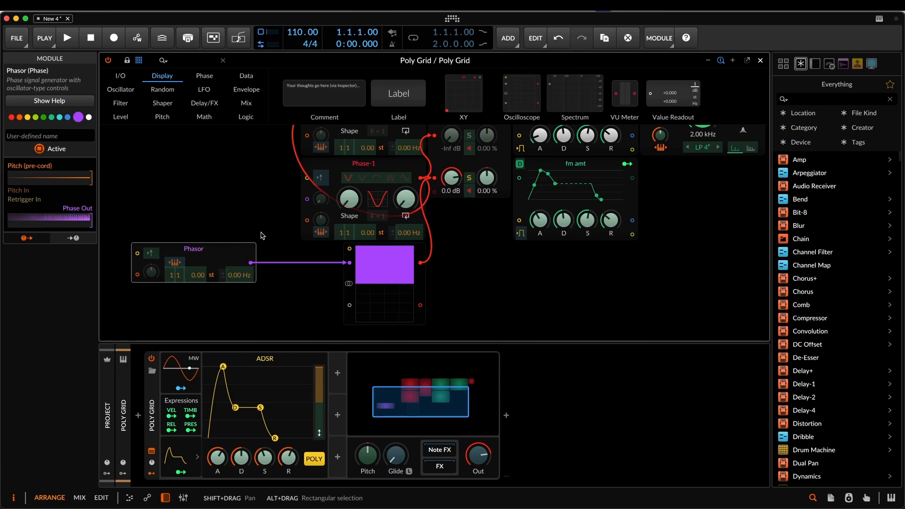
{"action": "left_click", "coordinate": [204, 76]}
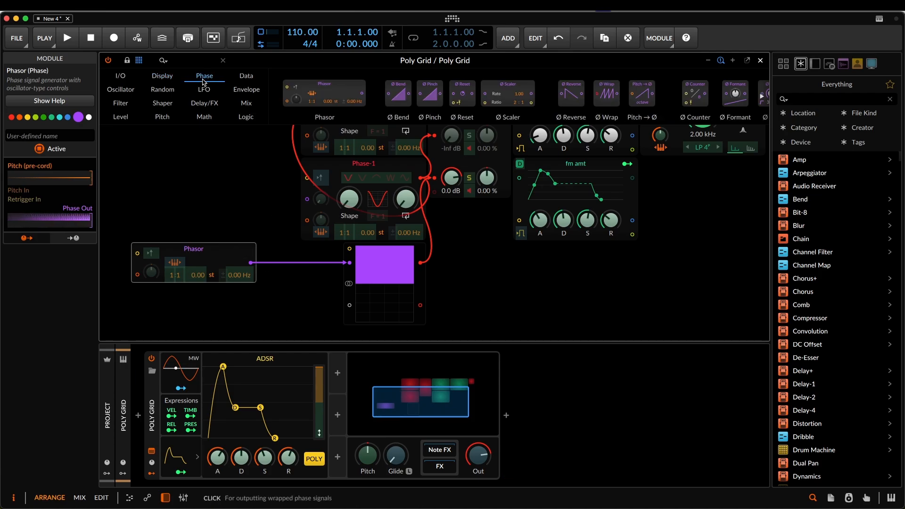
{"action": "left_click", "coordinate": [246, 76]}
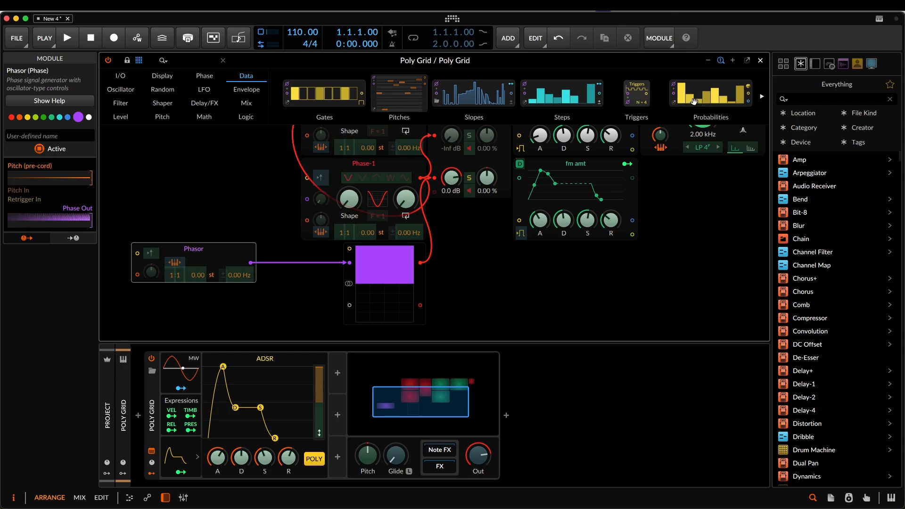
{"action": "scroll", "coordinate": [591, 99], "scroll_direction": "right", "scroll_amount": 3}
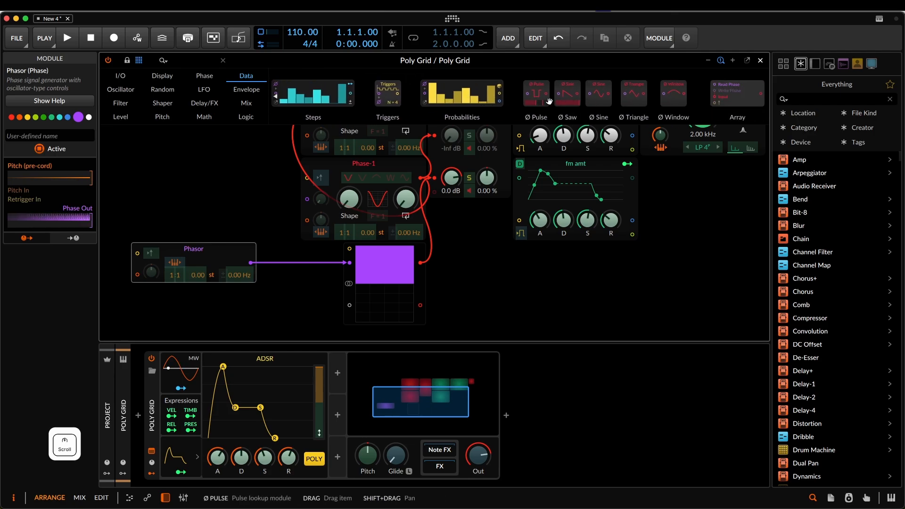
{"action": "left_click_drag", "start_coordinate": [599, 97], "coordinate": [283, 274]}
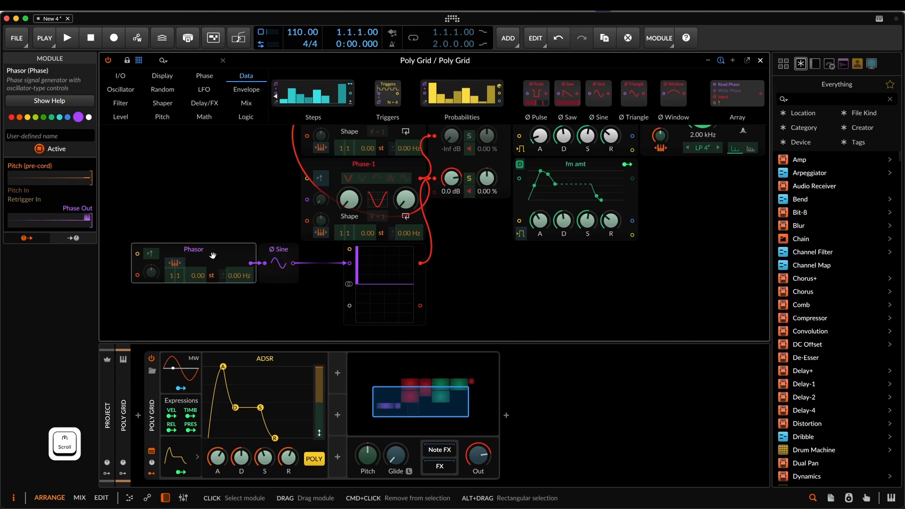
{"action": "left_click", "coordinate": [281, 253]}
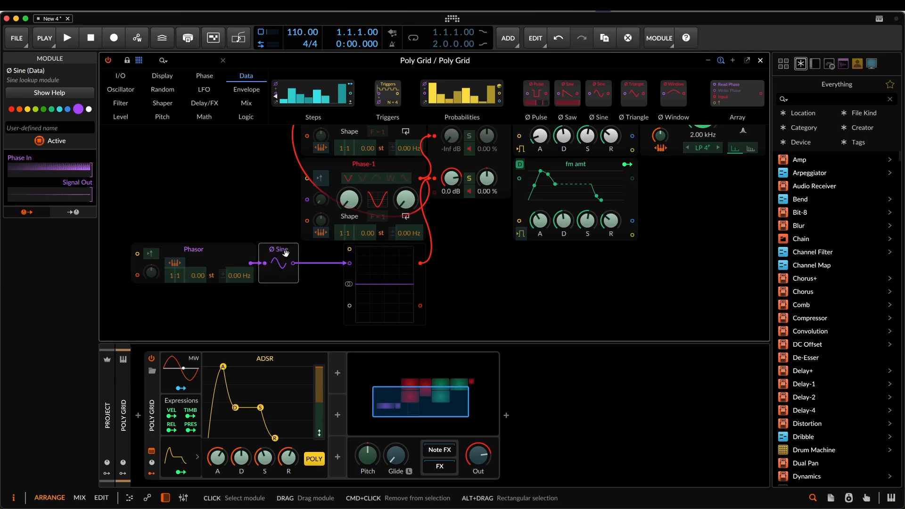
{"action": "left_click", "coordinate": [225, 253]}
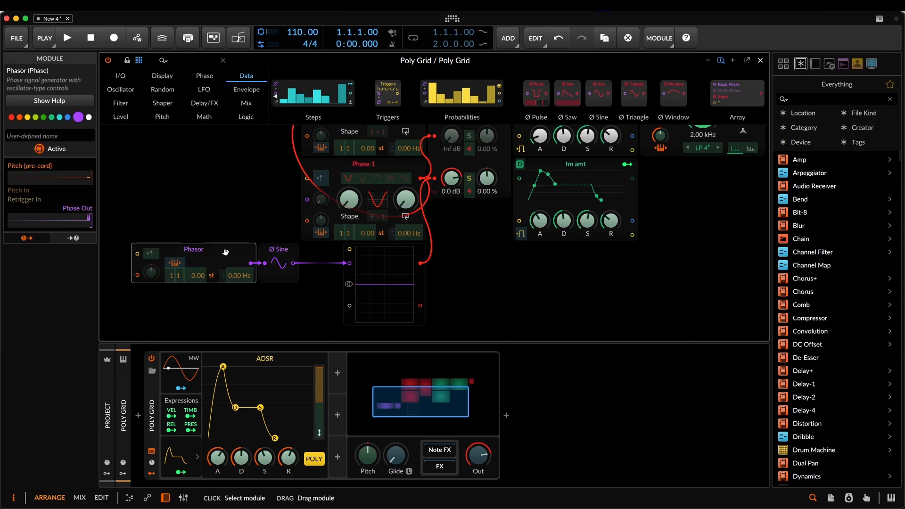
{"action": "left_click", "coordinate": [281, 250]}
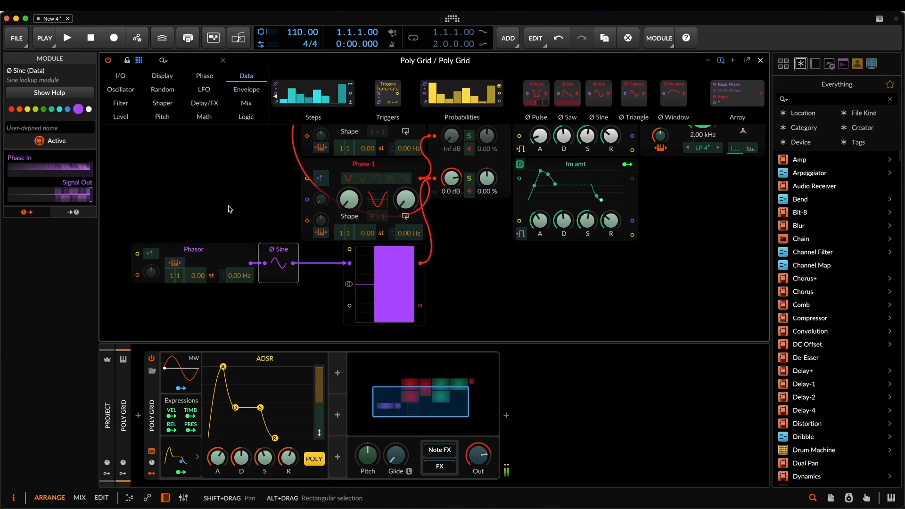
- Set the Oscilloscope to Pitch mode and widen its display
{"action": "left_click", "coordinate": [394, 264]}
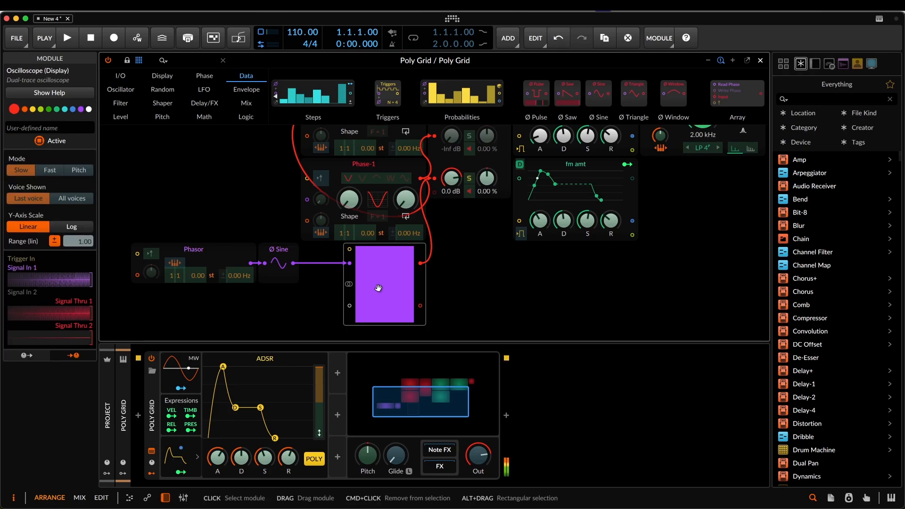
{"action": "right_click", "coordinate": [406, 287]}
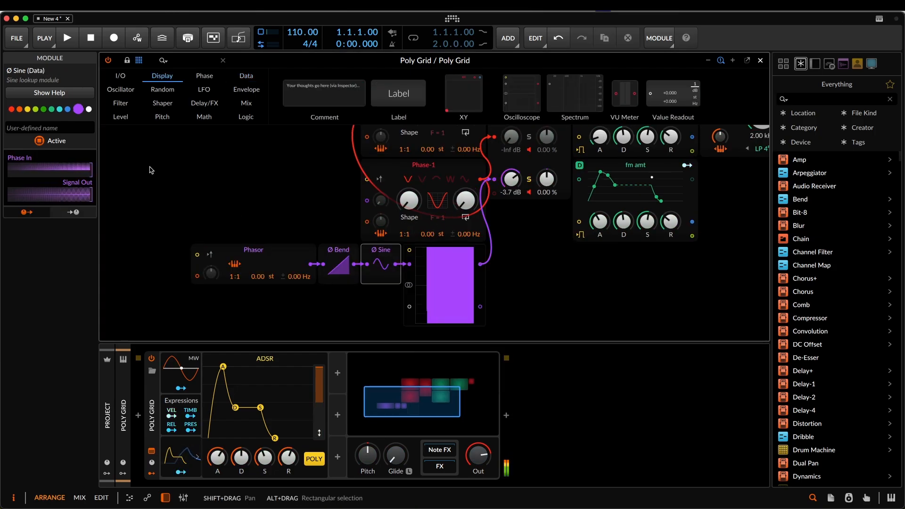
{"action": "left_click", "coordinate": [438, 292]}
{"action": "left_click", "coordinate": [89, 171]}
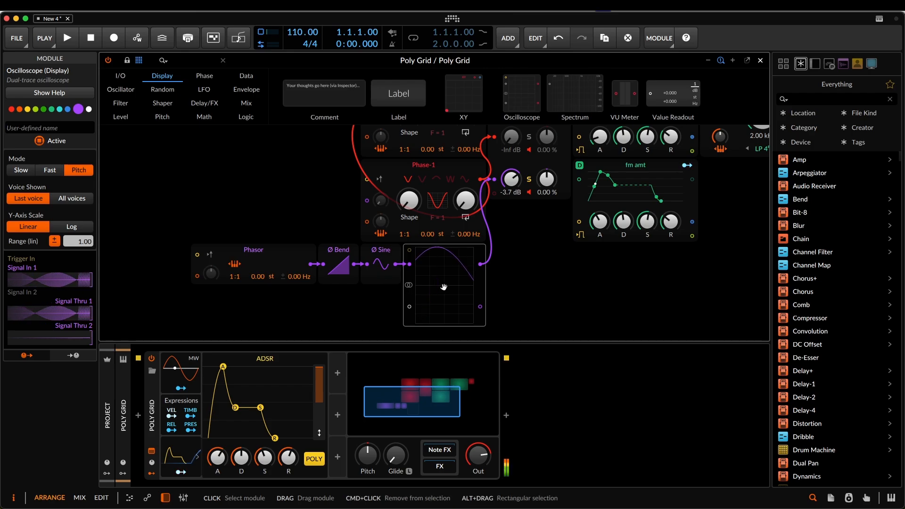
{"action": "left_click_drag", "start_coordinate": [483, 323], "coordinate": [612, 324]}
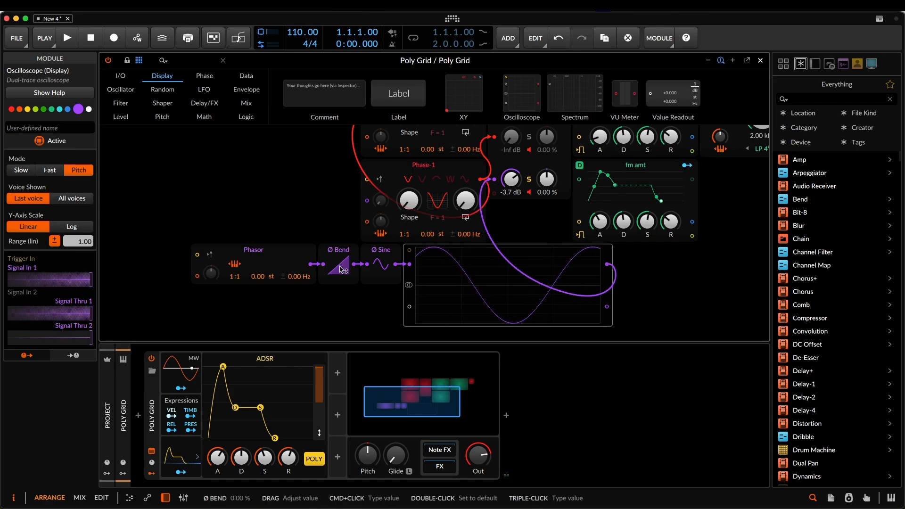
- Adjust the Ø Bend amount to curve the phase and insert a Ø Pinch module between Ø Bend and Ø Sine
{"action": "mouse_move", "coordinate": [341, 269]}
{"action": "left_mouse_down"}
{"action": "mouse_move", "coordinate": [340, 226]}
{"action": "mouse_move", "coordinate": [340, 302]}
{"action": "left_mouse_up"}
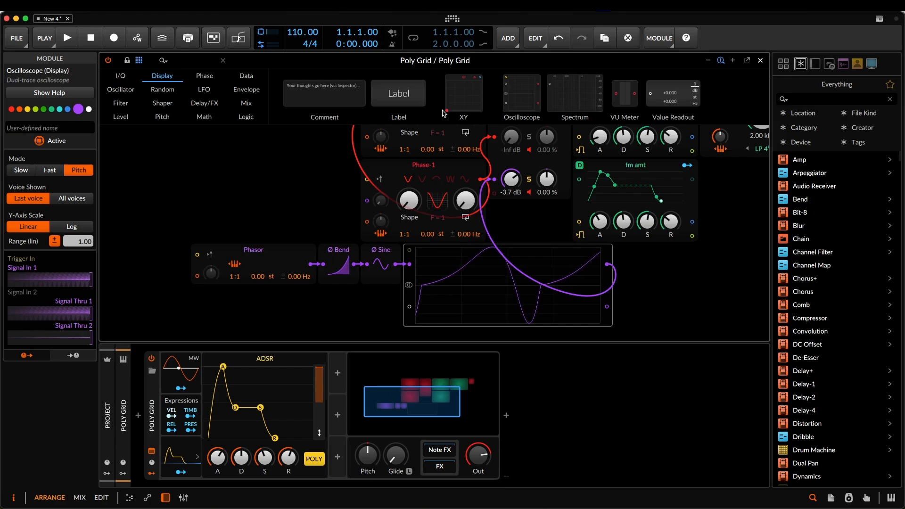
{"action": "left_click", "coordinate": [205, 76]}
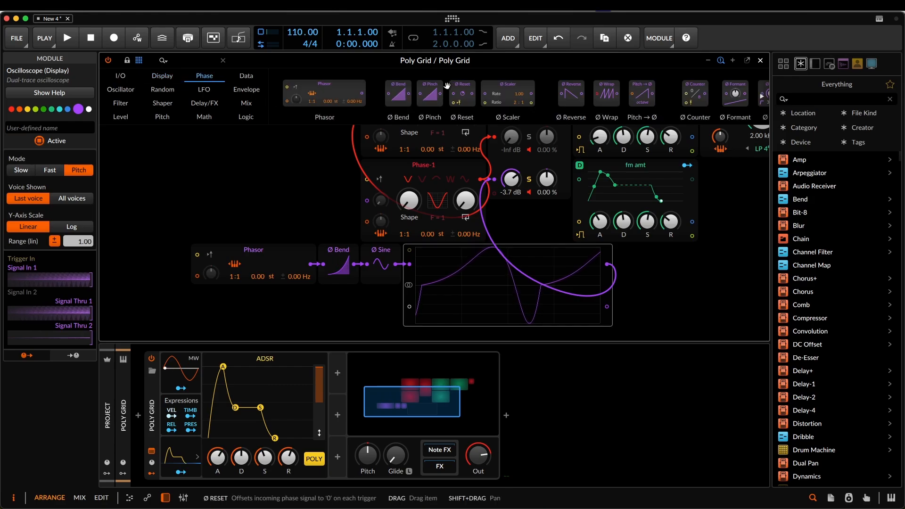
{"action": "left_click_drag", "start_coordinate": [430, 93], "coordinate": [381, 269]}
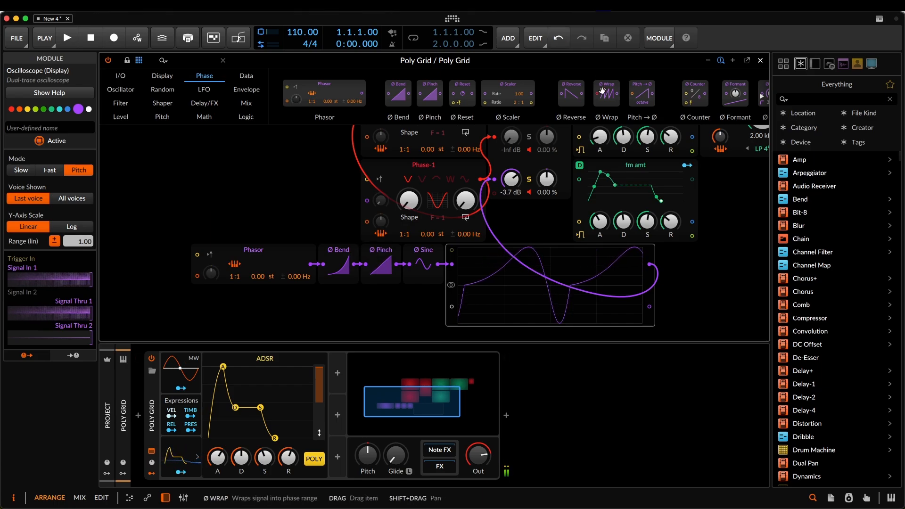
- Insert a Ø Wrap module after Ø Pinch and replace it with a Ø Reverse module
{"action": "mouse_move", "coordinate": [600, 89]}
{"action": "left_mouse_down"}
{"action": "mouse_move", "coordinate": [542, 156]}
{"action": "mouse_move", "coordinate": [405, 264]}
{"action": "mouse_move", "coordinate": [425, 274]}
{"action": "left_mouse_up"}
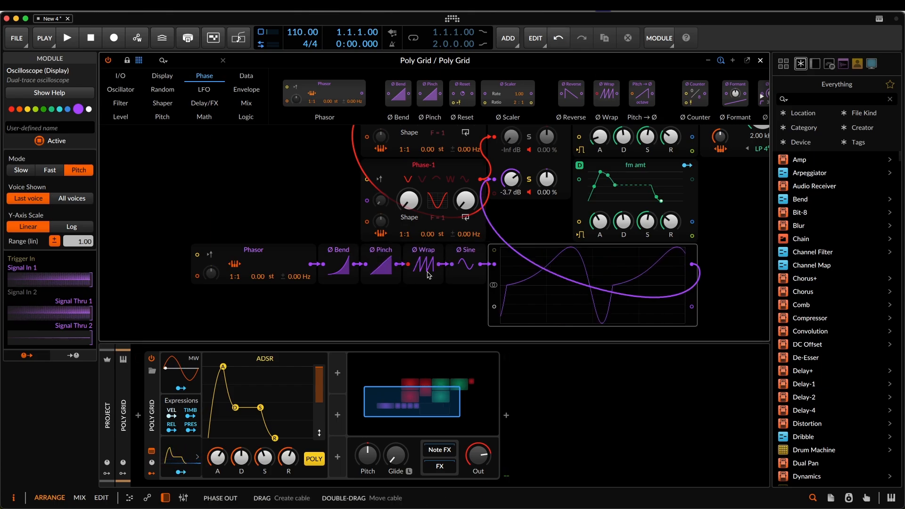
{"action": "left_click", "coordinate": [424, 271]}
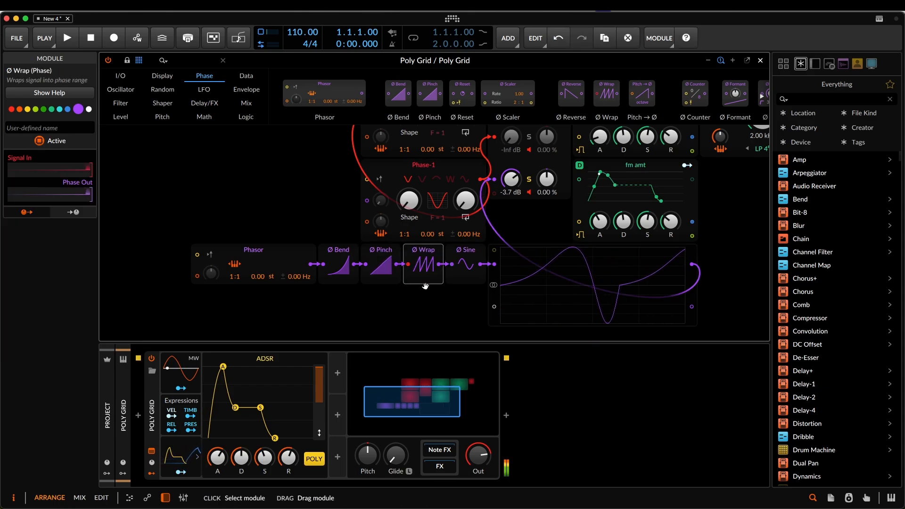
{"action": "right_click", "coordinate": [445, 252]}
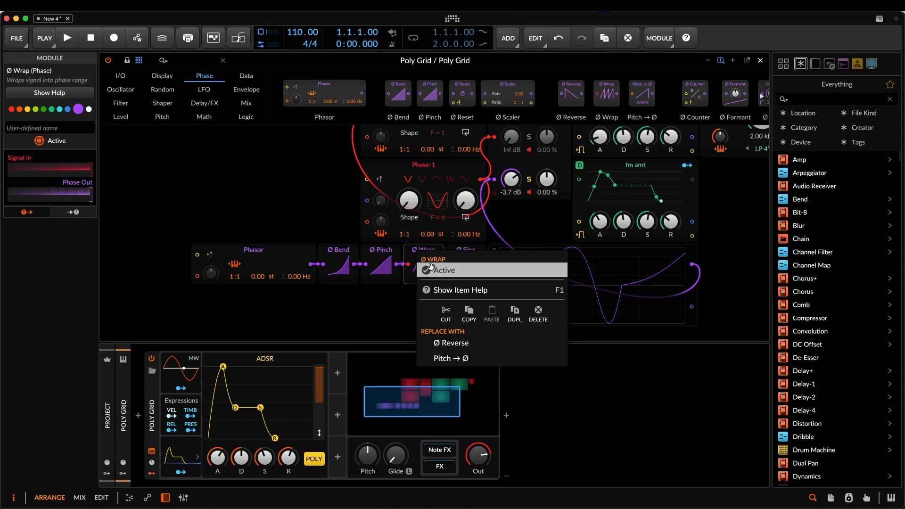
{"action": "left_click", "coordinate": [446, 343]}
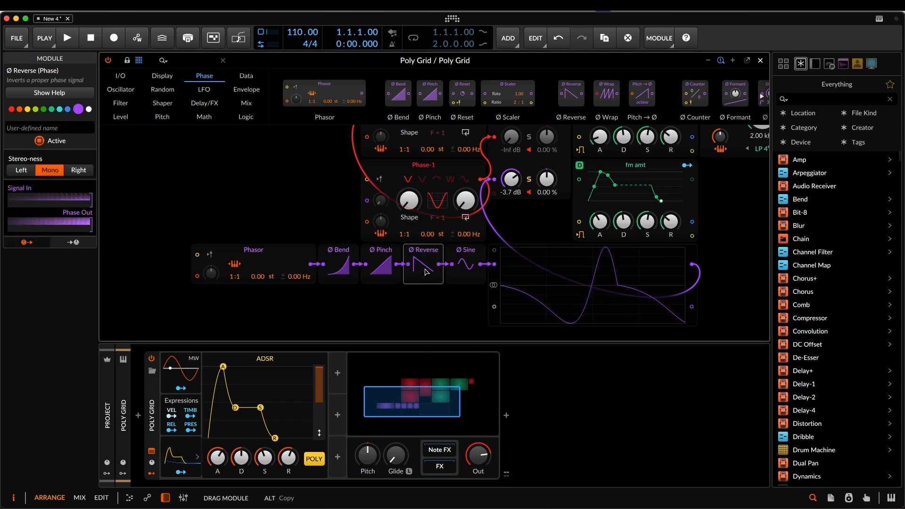
- Insert Ø Mirror, Ø Sync and Ø Formant modules, in that order, between Ø Reverse and Ø Sine
{"action": "left_click_drag", "start_coordinate": [732, 99], "coordinate": [466, 262]}
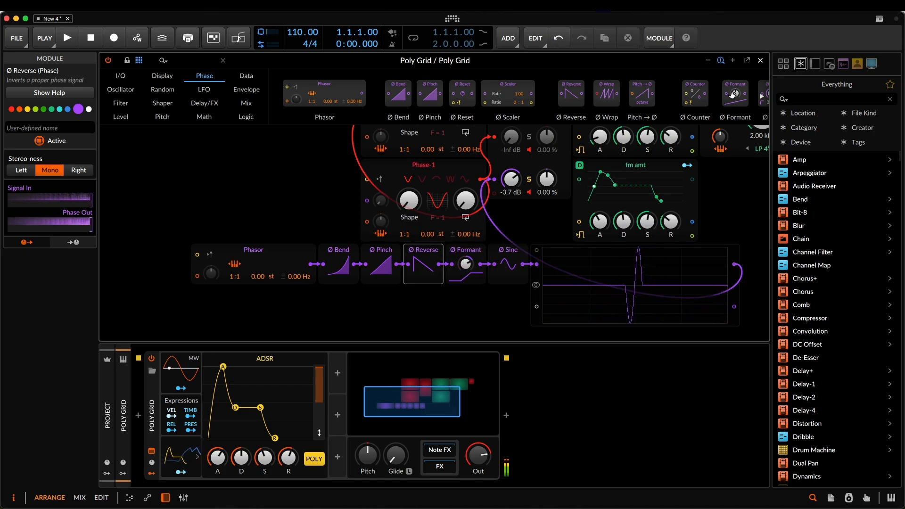
{"action": "left_click_drag", "start_coordinate": [741, 99], "coordinate": [583, 106]}
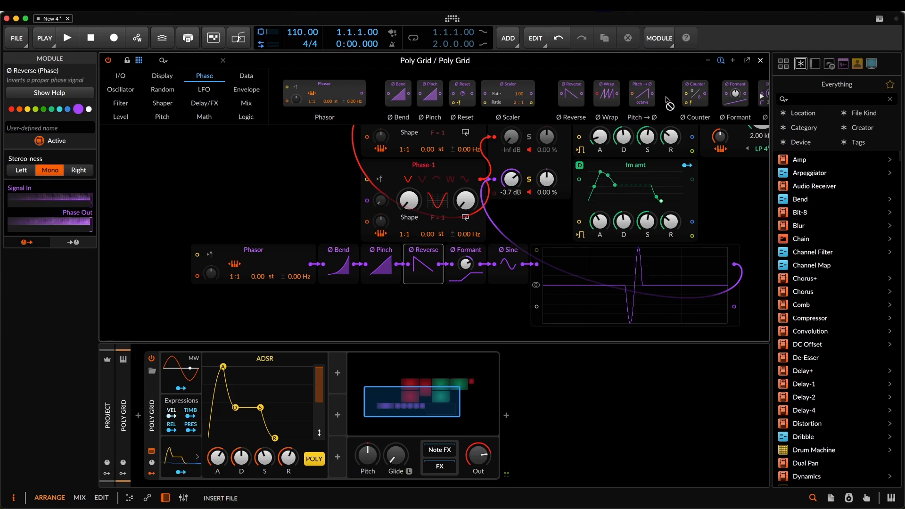
{"action": "scroll", "coordinate": [741, 101], "scroll_direction": "down", "scroll_amount": 5}
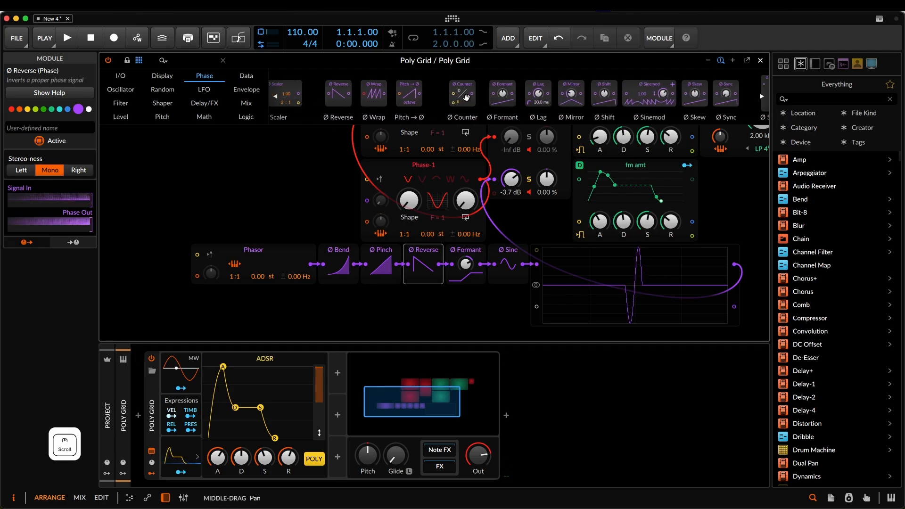
{"action": "mouse_move", "coordinate": [570, 96]}
{"action": "left_mouse_down"}
{"action": "mouse_move", "coordinate": [576, 146]}
{"action": "mouse_move", "coordinate": [484, 271]}
{"action": "mouse_move", "coordinate": [441, 265]}
{"action": "mouse_move", "coordinate": [465, 266]}
{"action": "left_mouse_up"}
{"action": "left_click_drag", "start_coordinate": [465, 264], "coordinate": [508, 251]}
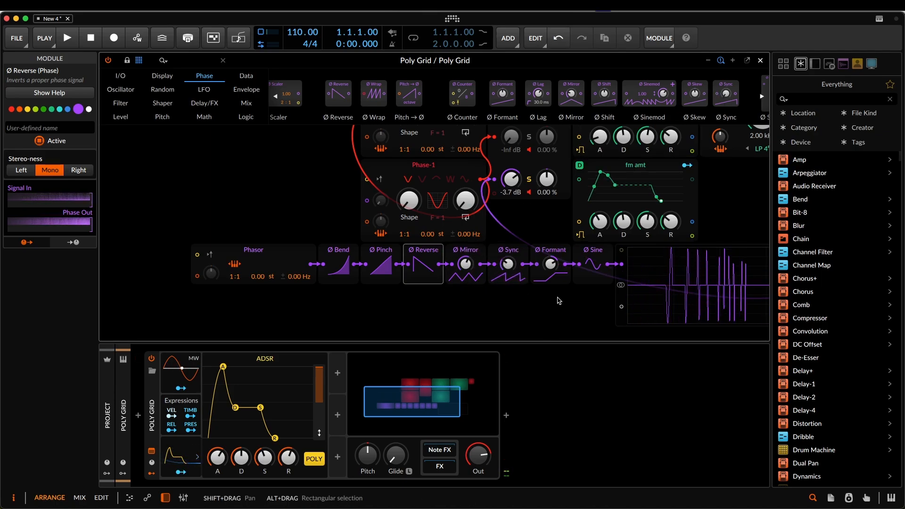
{"action": "left_click_drag", "start_coordinate": [577, 310], "coordinate": [435, 316]}
{"action": "scroll", "coordinate": [435, 319], "scroll_direction": "up", "scroll_amount": 3}
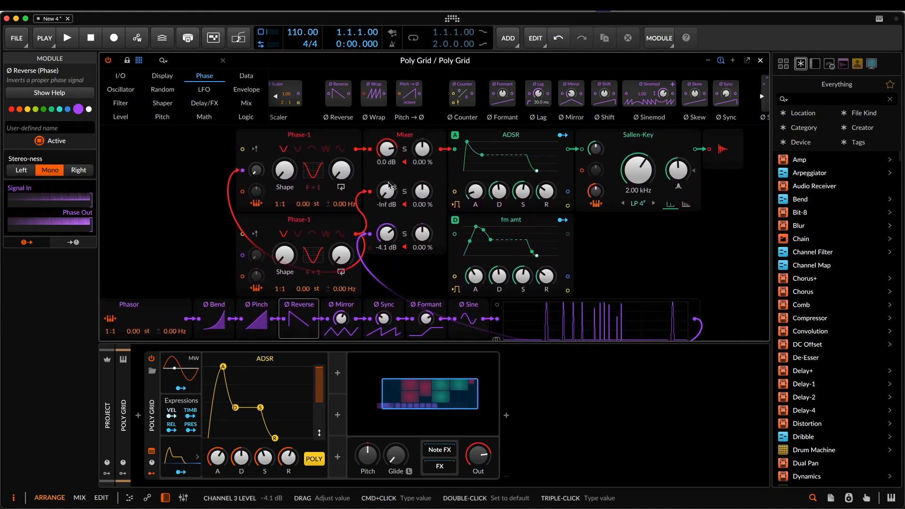
{"action": "left_click_drag", "start_coordinate": [386, 198], "coordinate": [385, 157]}
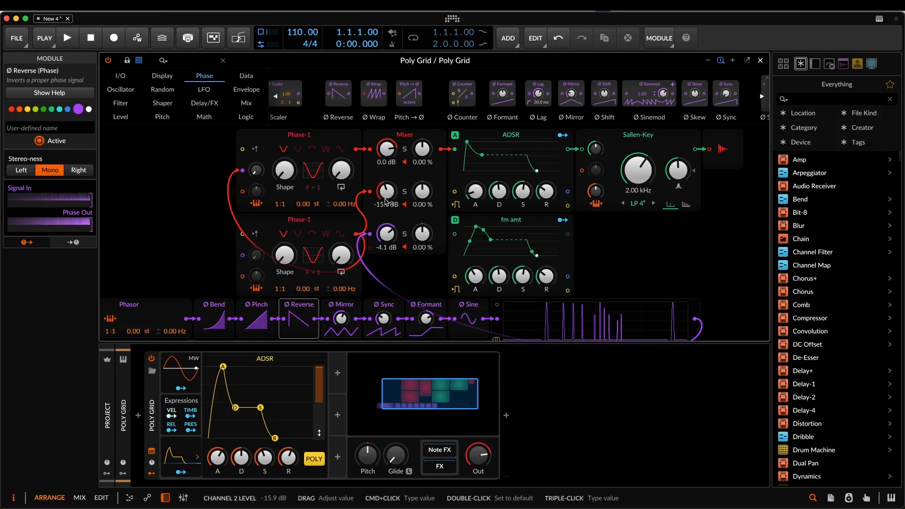
{"action": "scroll", "coordinate": [600, 284], "scroll_direction": "right", "scroll_amount": 3}
{"action": "scroll", "coordinate": [600, 284], "scroll_direction": "up", "scroll_amount": 2}
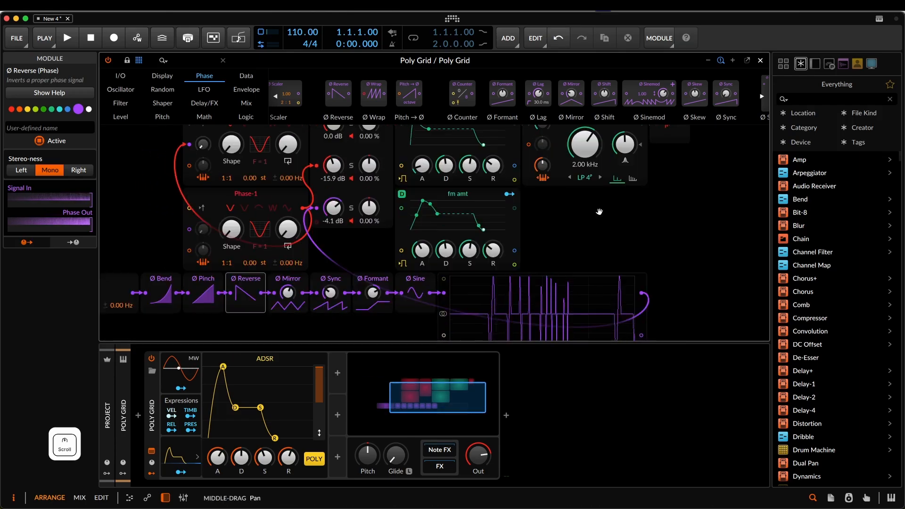
{"action": "scroll", "coordinate": [600, 284], "scroll_direction": "down", "scroll_amount": 3}
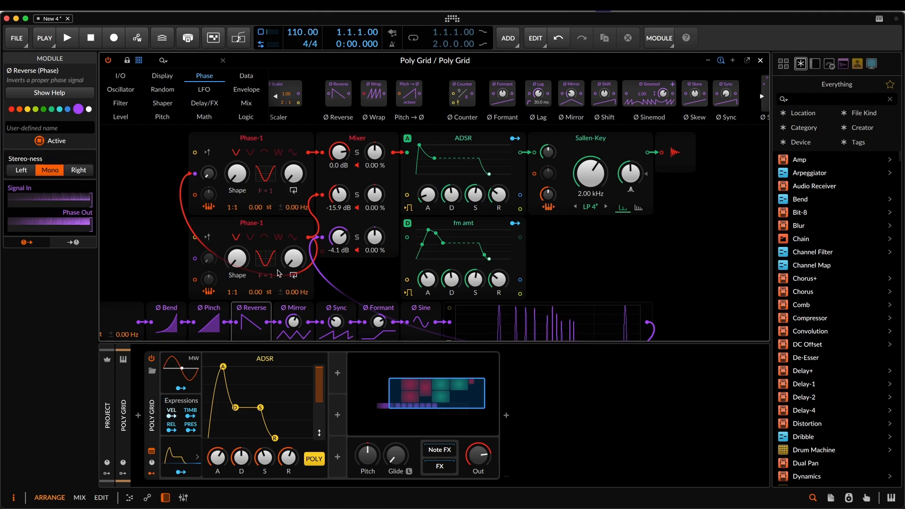
- Add a Random modulator to the Poly Grid and map it to the upper Phase-1's Shape with an amount of 0.568
{"action": "left_click", "coordinate": [337, 373]}
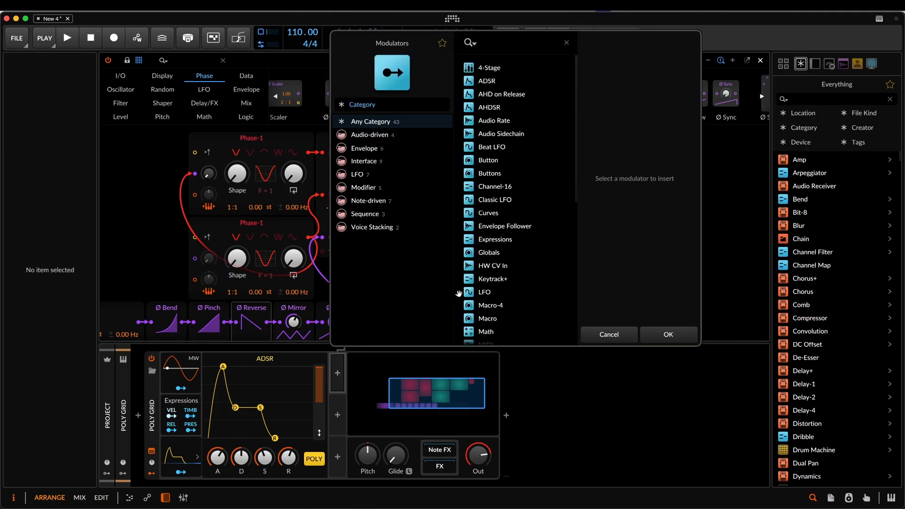
{"action": "type", "text": "ran"}
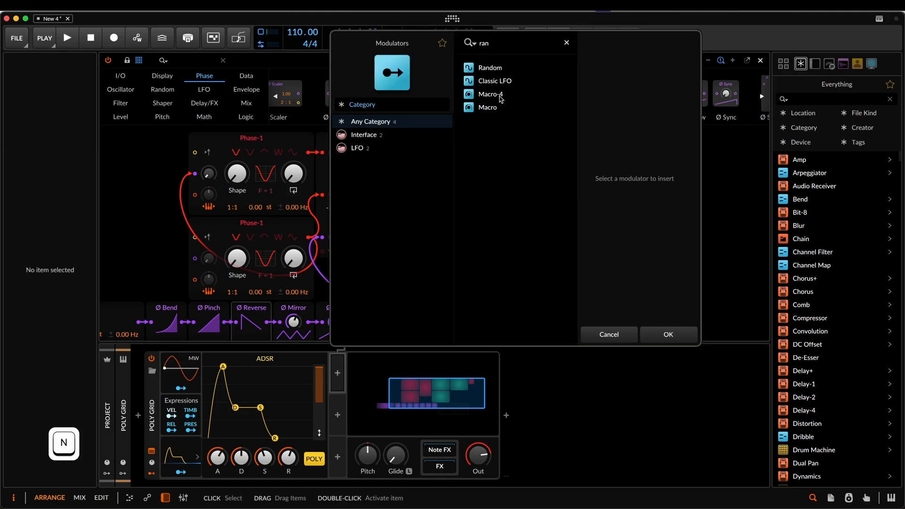
{"action": "key", "text": "Down"}
{"action": "key", "text": "Return"}
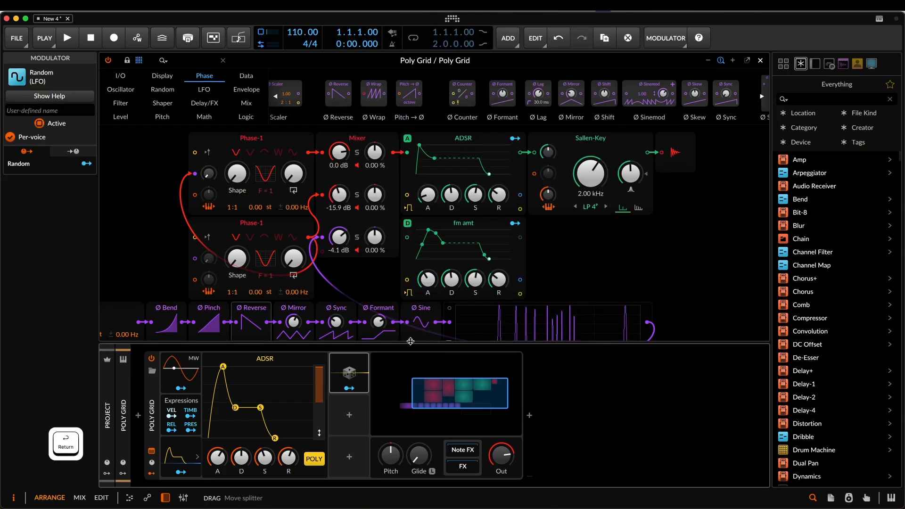
{"action": "left_click", "coordinate": [349, 388]}
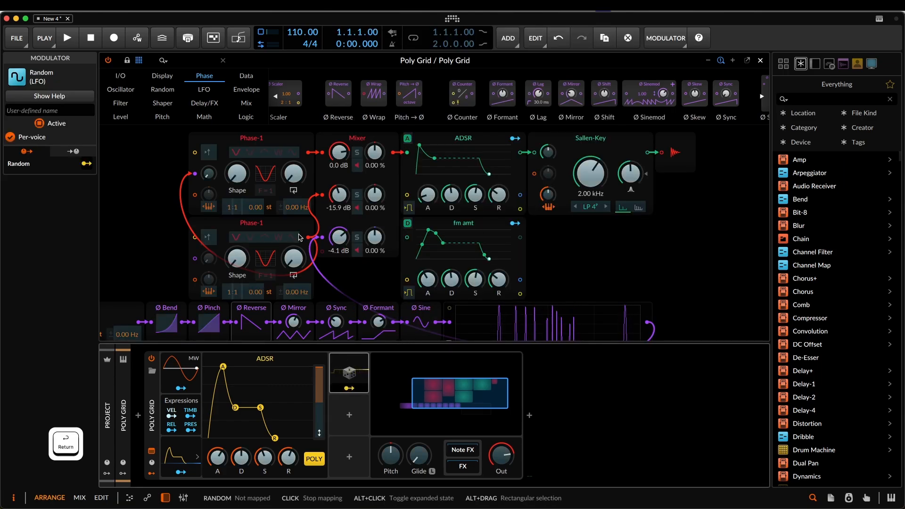
{"action": "left_click_drag", "start_coordinate": [239, 180], "coordinate": [239, 126]}
- Set the Random modulator's rate to 0.37 Hz with a smoother output, and raise the upper Phase-1's base Shape
{"action": "left_click", "coordinate": [364, 373]}
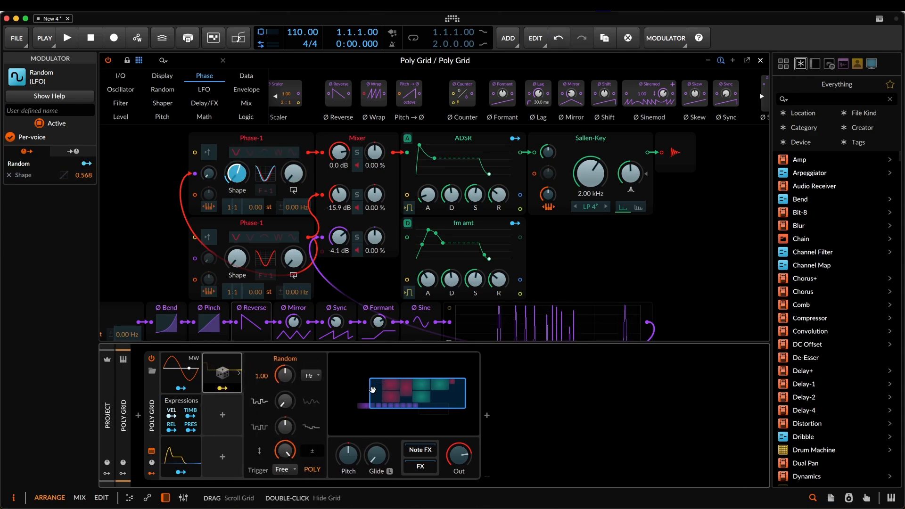
{"action": "left_click_drag", "start_coordinate": [283, 375], "coordinate": [288, 405]}
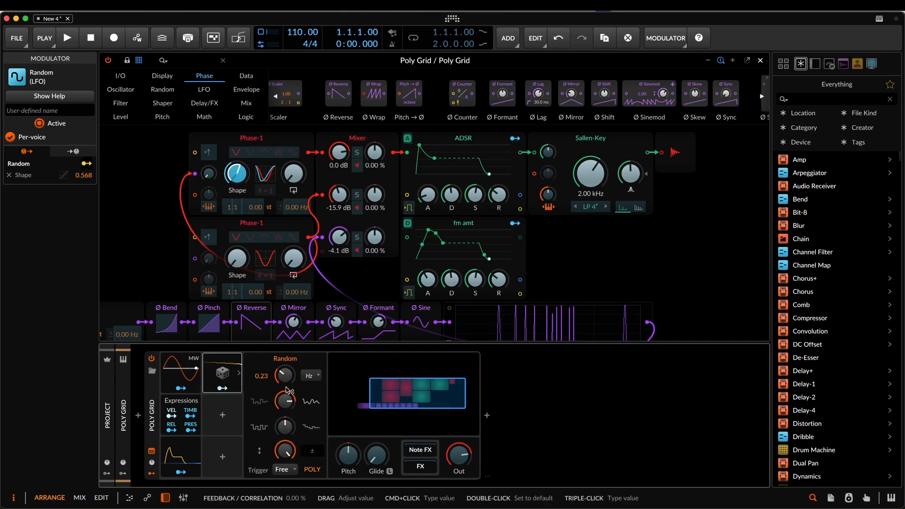
{"action": "scroll", "coordinate": [287, 378], "scroll_direction": "up", "scroll_amount": 3}
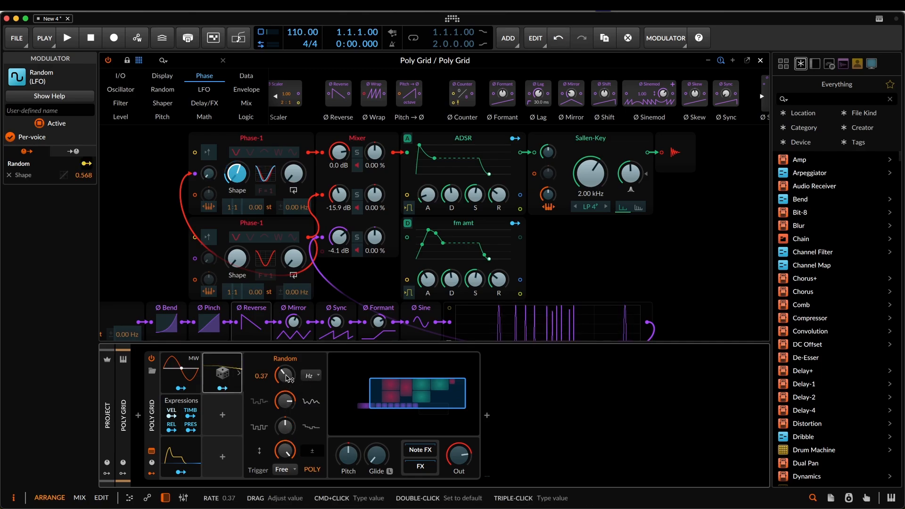
{"action": "left_click", "coordinate": [222, 388]}
{"action": "left_click_drag", "start_coordinate": [243, 180], "coordinate": [240, 168]}
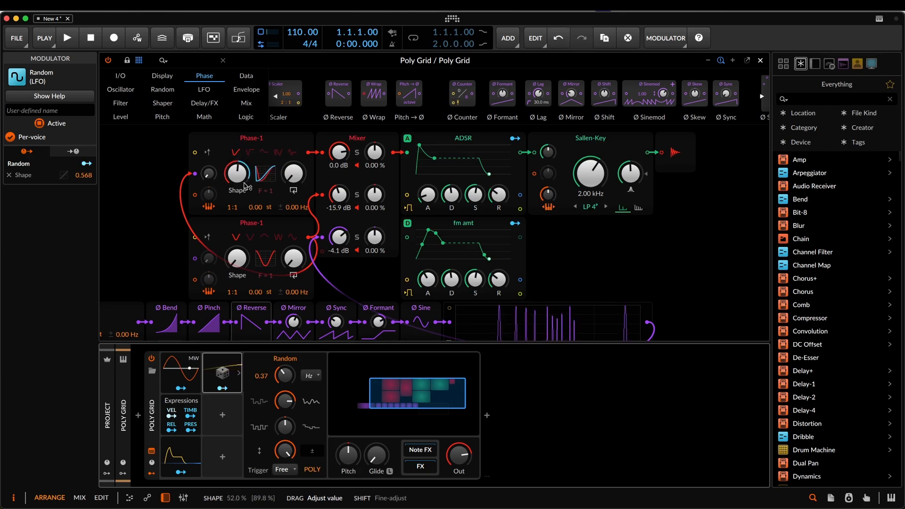
- Switch the Random modulator to unipolar output and lower the Sallen-Key filter's cutoff to 690 Hz
{"action": "left_click", "coordinate": [313, 456]}
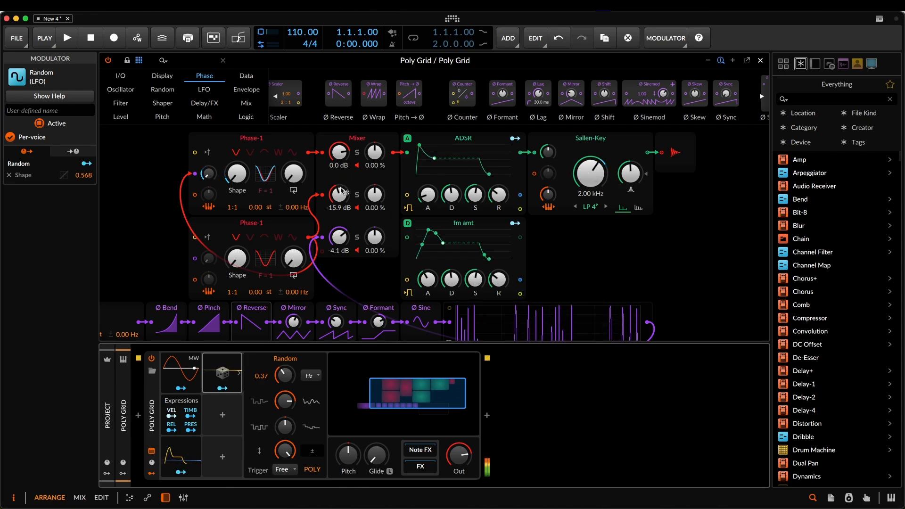
{"action": "mouse_move", "coordinate": [590, 176]}
{"action": "left_mouse_down"}
{"action": "mouse_move", "coordinate": [591, 203]}
{"action": "mouse_move", "coordinate": [592, 161]}
{"action": "left_mouse_up"}
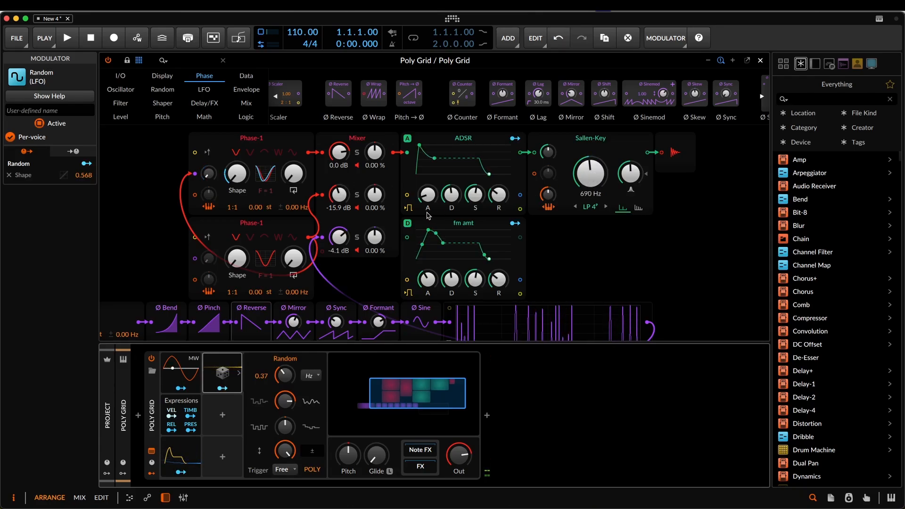
{"action": "scroll", "coordinate": [362, 249], "scroll_direction": "down", "scroll_amount": 2}
{"action": "scroll", "coordinate": [362, 248], "scroll_direction": "up", "scroll_amount": 2}
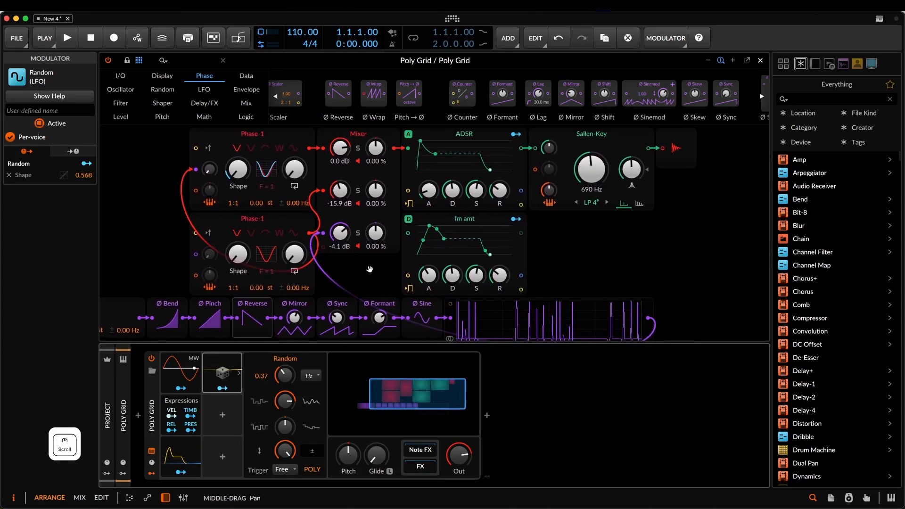
{"action": "left_click_drag", "start_coordinate": [369, 270], "coordinate": [389, 288]}
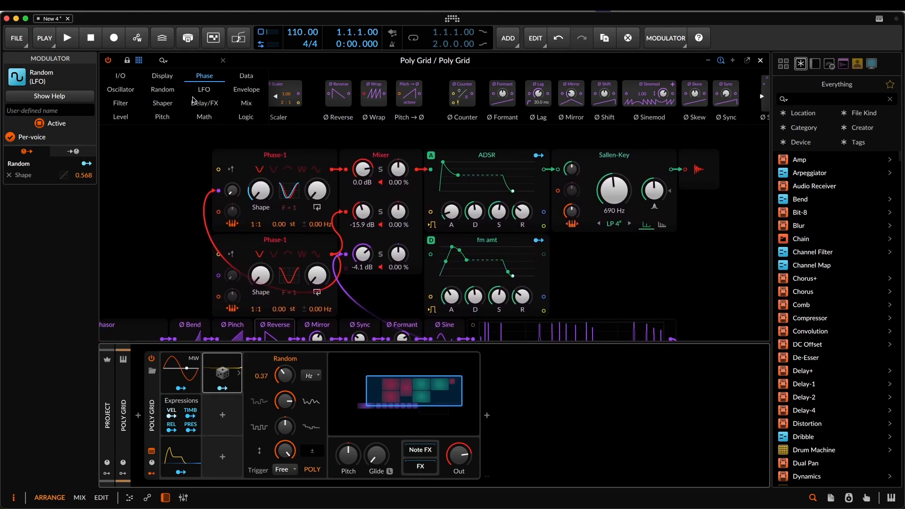
{"action": "left_click", "coordinate": [121, 103]}
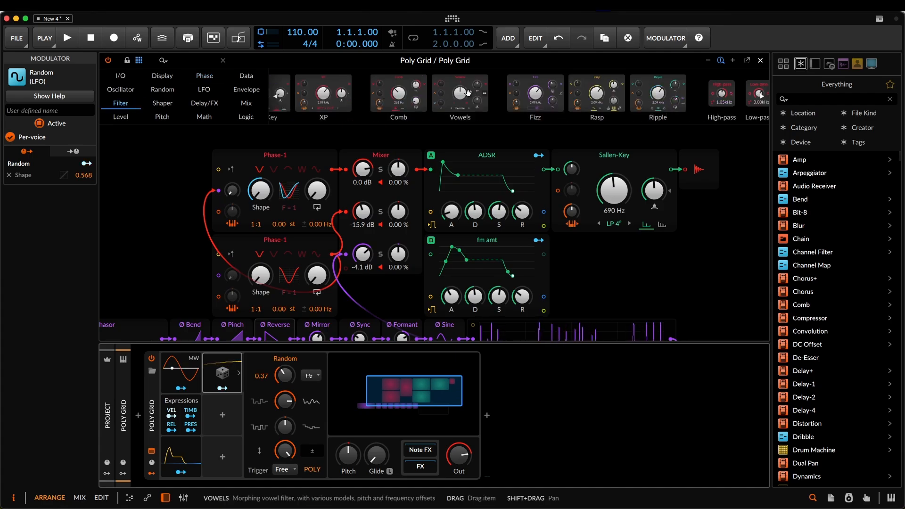
{"action": "left_click_drag", "start_coordinate": [362, 211], "coordinate": [363, 242]}
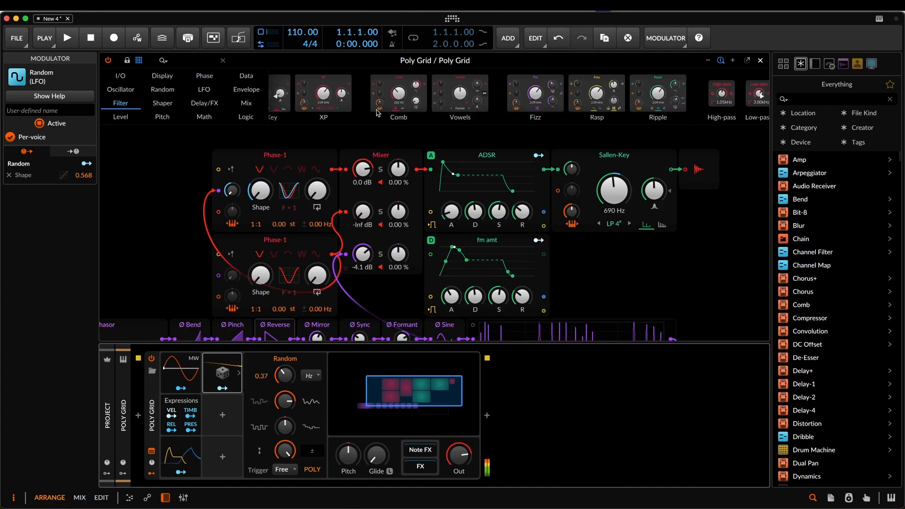
{"action": "left_click_drag", "start_coordinate": [399, 89], "coordinate": [346, 254]}
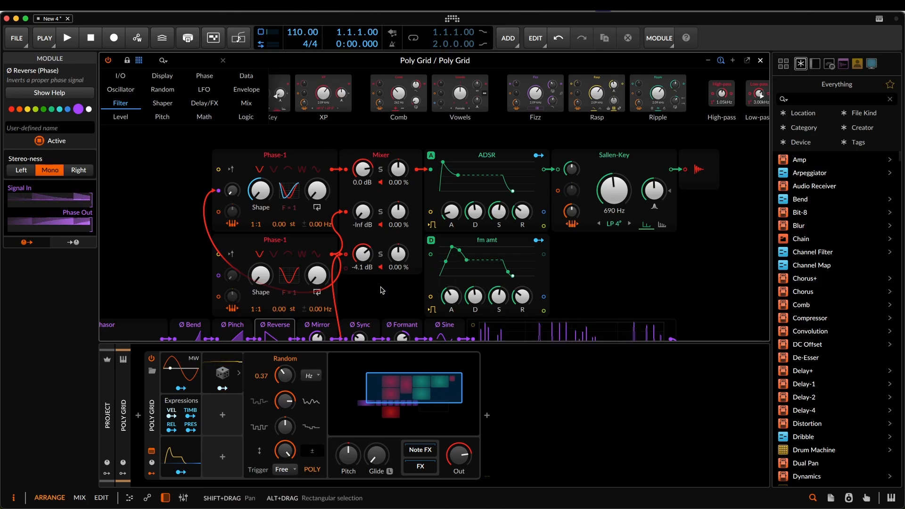
{"action": "scroll", "coordinate": [416, 171], "scroll_direction": "down", "scroll_amount": 5}
{"action": "left_click_drag", "start_coordinate": [416, 171], "coordinate": [315, 278]}
{"action": "left_click_drag", "start_coordinate": [696, 273], "coordinate": [514, 176]}
{"action": "left_click_drag", "start_coordinate": [381, 239], "coordinate": [389, 150]}
{"action": "left_click_drag", "start_coordinate": [334, 225], "coordinate": [332, 303]}
{"action": "left_click_drag", "start_coordinate": [329, 258], "coordinate": [331, 206]}
{"action": "left_click_drag", "start_coordinate": [208, 310], "coordinate": [377, 183]}
{"action": "left_click_drag", "start_coordinate": [275, 309], "coordinate": [294, 347]}
{"action": "left_click_drag", "start_coordinate": [404, 243], "coordinate": [405, 222]}
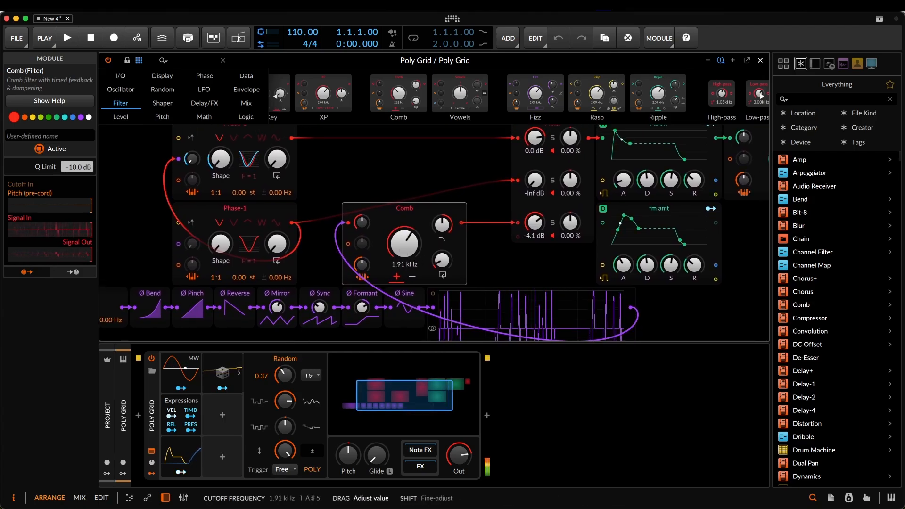
{"action": "left_click_drag", "start_coordinate": [543, 223], "coordinate": [521, 242]}
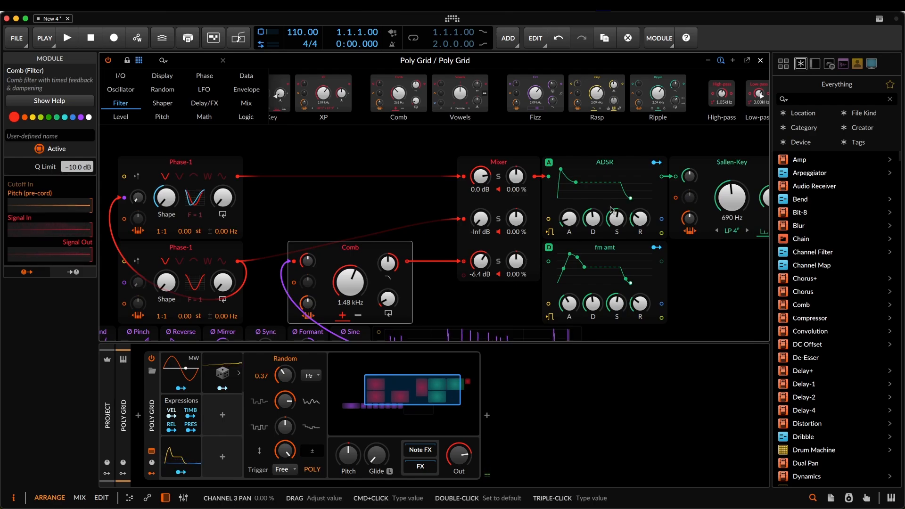
{"action": "left_click", "coordinate": [499, 262]}
{"action": "left_click_drag", "start_coordinate": [731, 198], "coordinate": [730, 199]}
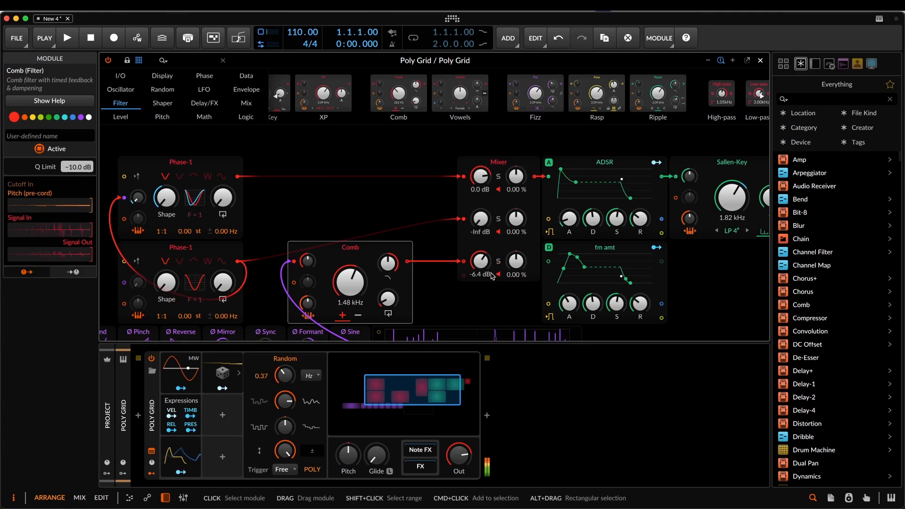
{"action": "left_click_drag", "start_coordinate": [481, 177], "coordinate": [480, 191]}
- Map the fm amt envelope to the upper Phase-1's Feedback with an amount of +0.02°
{"action": "left_click_drag", "start_coordinate": [656, 248], "coordinate": [223, 197]}
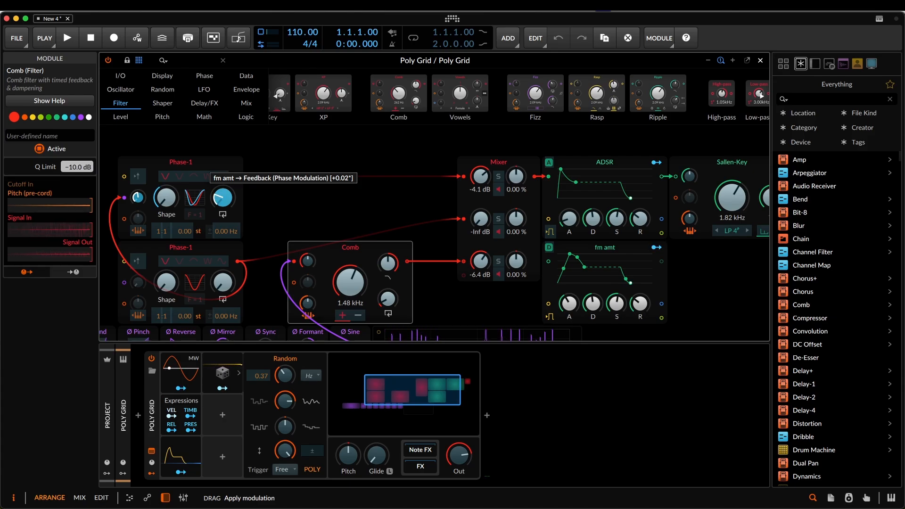
{"action": "left_click_drag", "start_coordinate": [223, 197], "coordinate": [222, 197]}
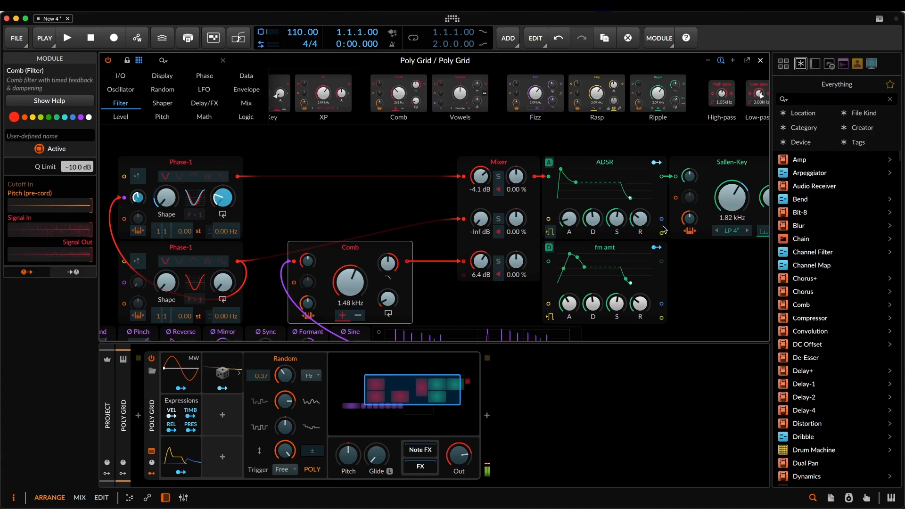
{"action": "left_click", "coordinate": [657, 249]}
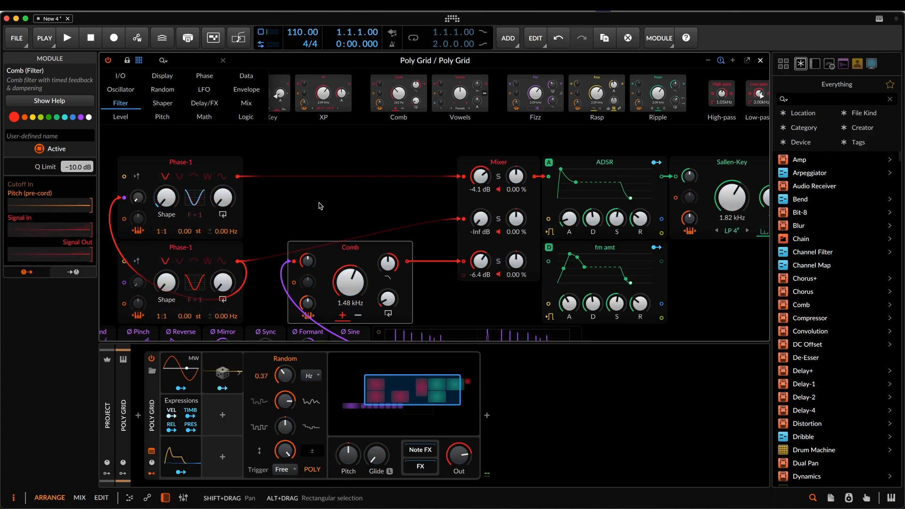
- Replace the lower Phase-1 oscillator with a Wavetable oscillator
{"action": "left_click_drag", "start_coordinate": [315, 204], "coordinate": [414, 198]}
{"action": "left_click", "coordinate": [290, 248]}
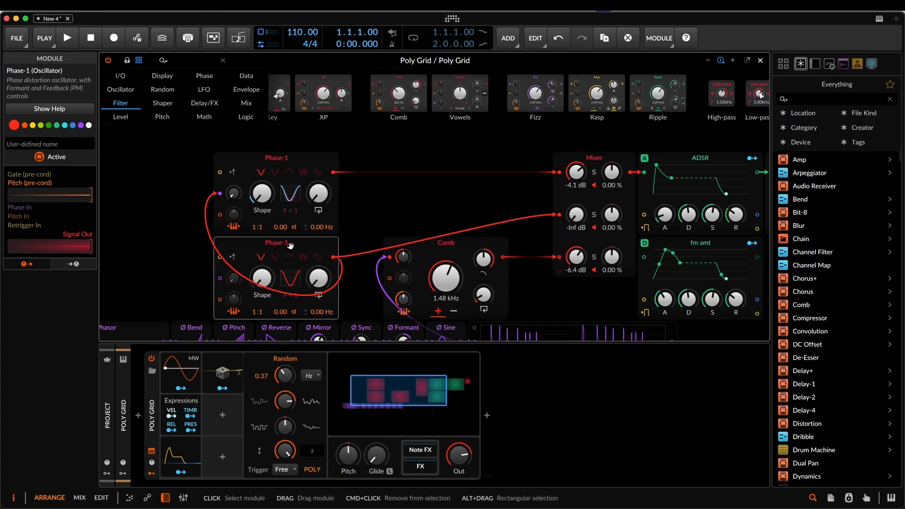
{"action": "right_click", "coordinate": [292, 243]}
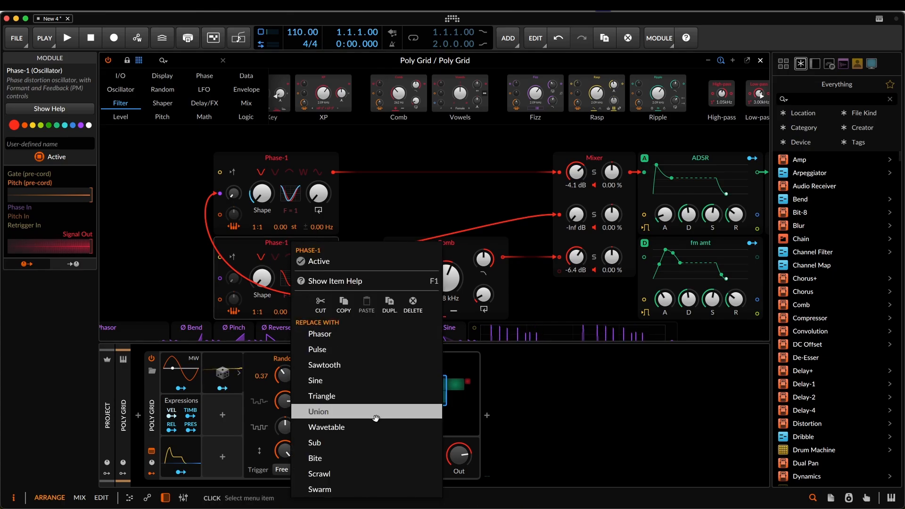
{"action": "left_click", "coordinate": [364, 427]}
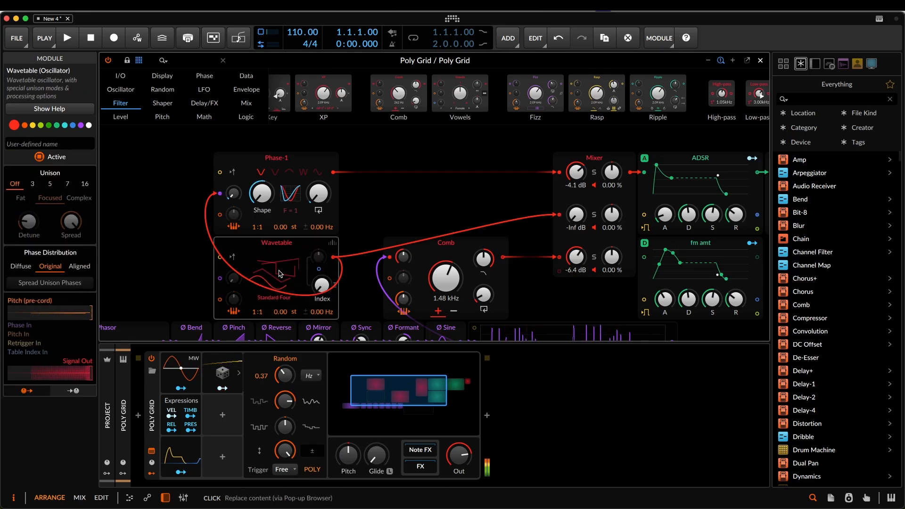
- Adjust the Wavetable's base Index and map the Random modulator to it with an amount of 0.460
{"action": "left_click_drag", "start_coordinate": [322, 288], "coordinate": [321, 249]}
{"action": "left_click", "coordinate": [222, 389]}
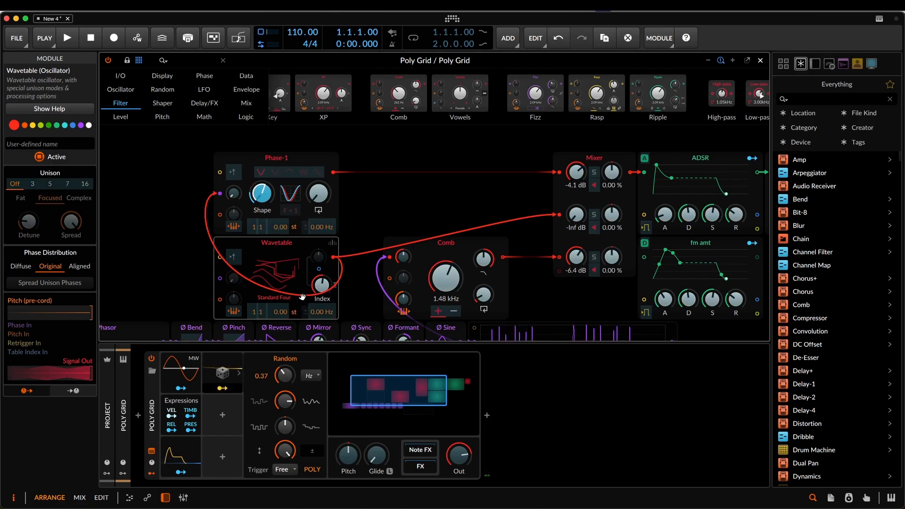
{"action": "left_click_drag", "start_coordinate": [321, 287], "coordinate": [322, 277]}
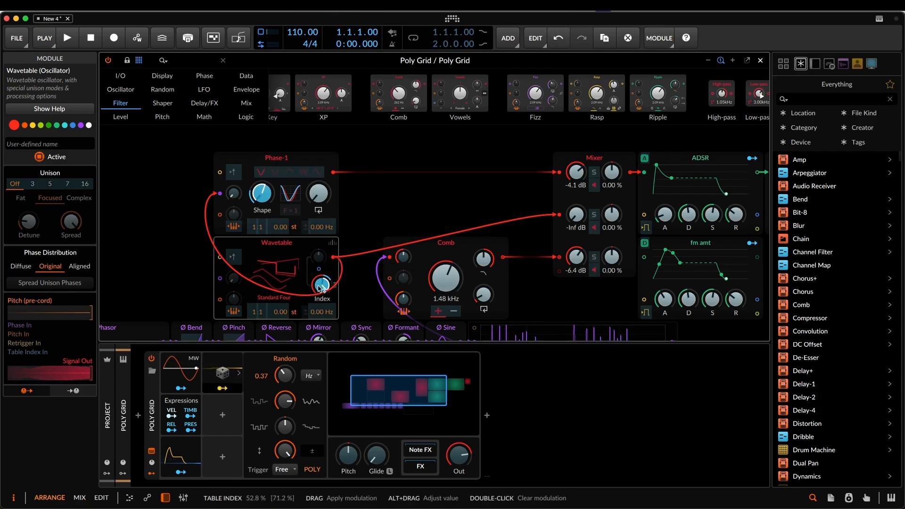
{"action": "left_click", "coordinate": [222, 388]}
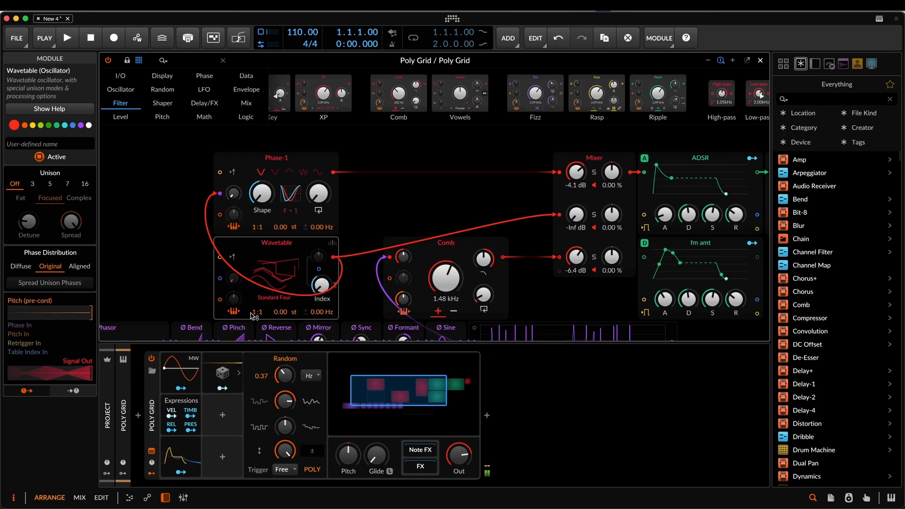
- Add an LFO modulator to the Poly Grid and map it to the Wavetable's pitch ratio numerator with an amount of 9.880
{"action": "left_click", "coordinate": [235, 404]}
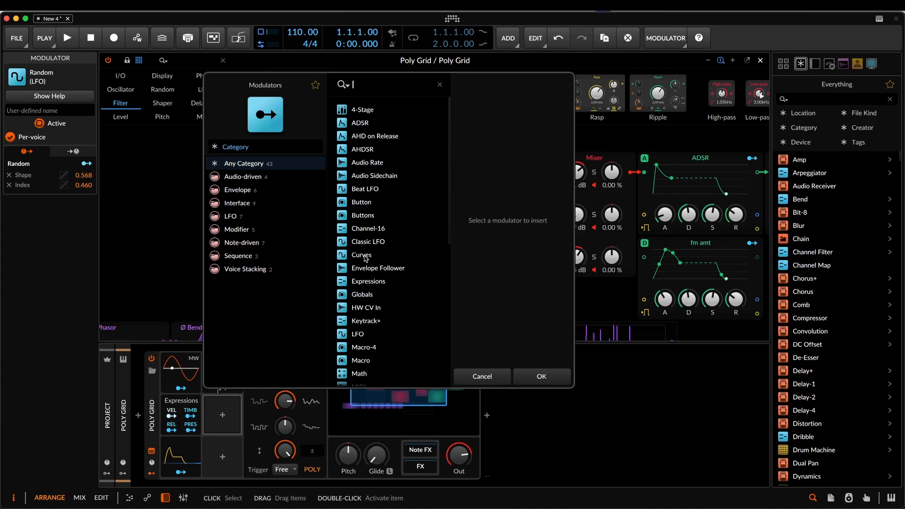
{"action": "scroll", "coordinate": [362, 282], "scroll_direction": "down", "scroll_amount": 2}
{"action": "double_click", "coordinate": [358, 309]}
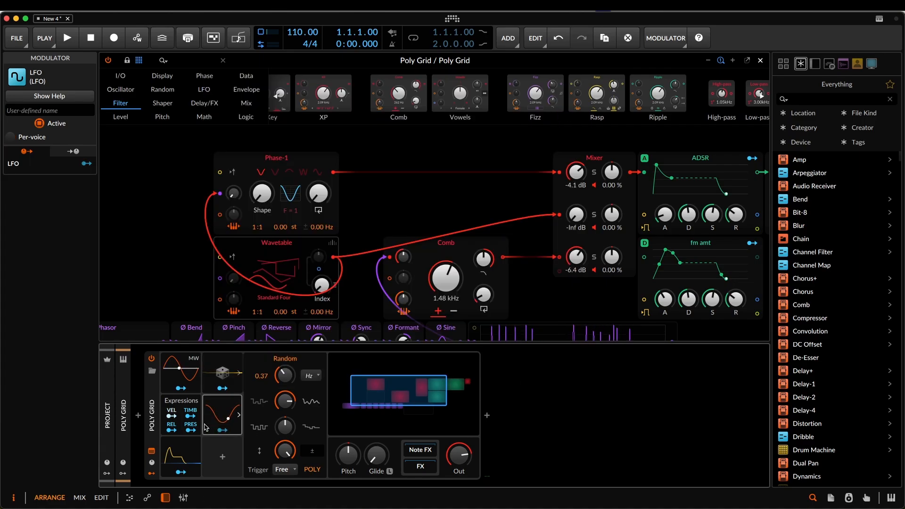
{"action": "left_click_drag", "start_coordinate": [253, 315], "coordinate": [253, 302]}
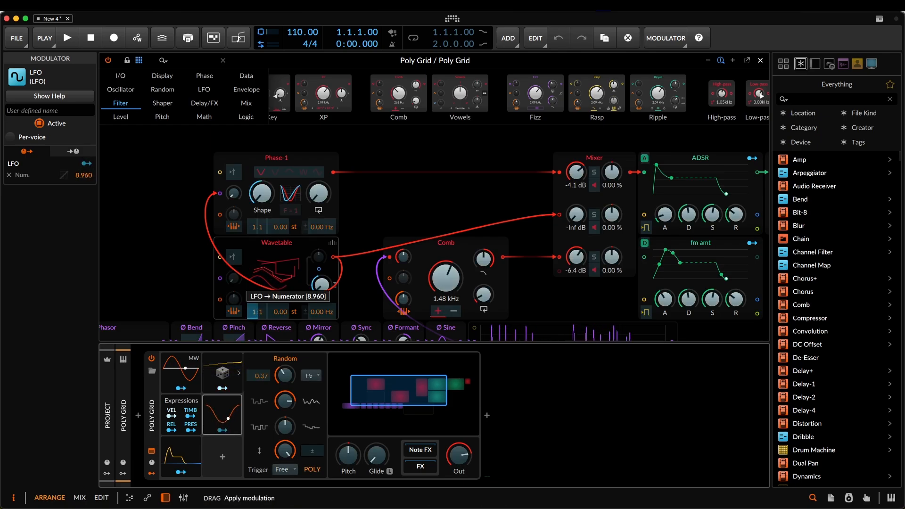
{"action": "left_click_drag", "start_coordinate": [253, 301], "coordinate": [253, 302]}
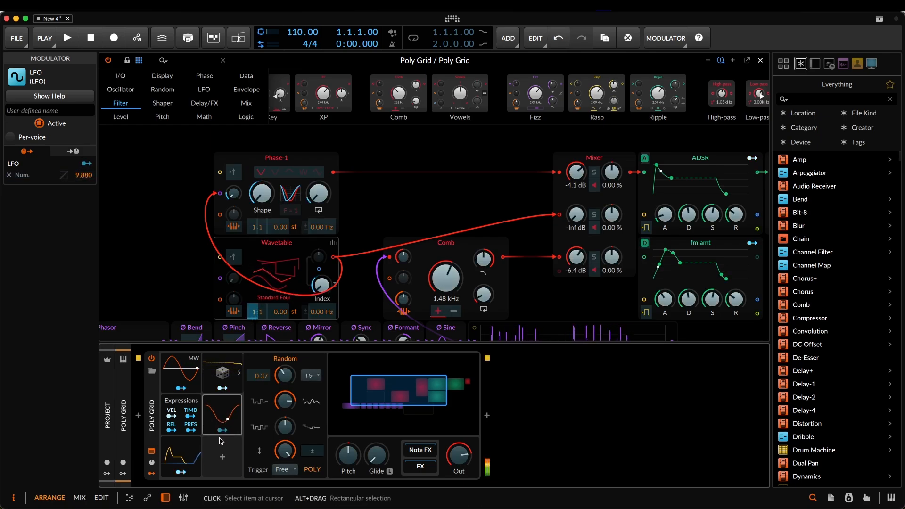
- Slow the LFO modulator's rate to 0.13 Hz
{"action": "left_click", "coordinate": [221, 413]}
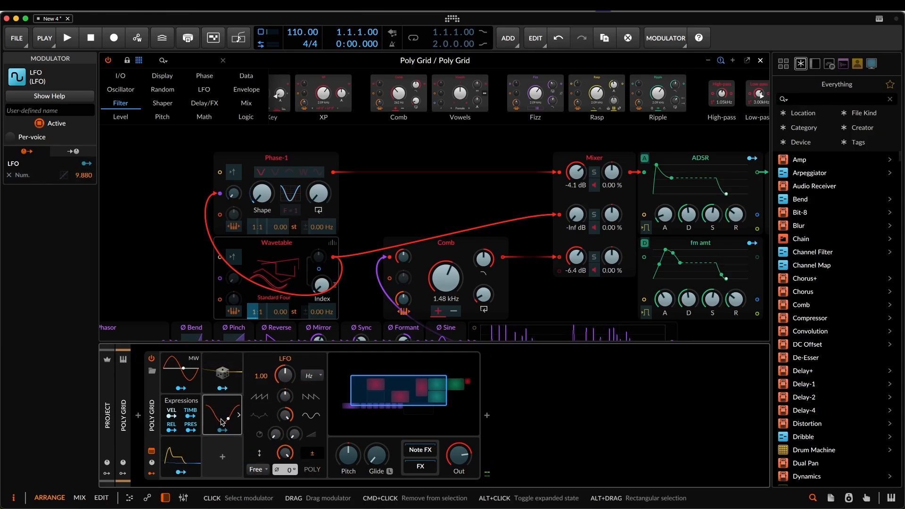
{"action": "mouse_move", "coordinate": [287, 376]}
{"action": "left_mouse_down"}
{"action": "mouse_move", "coordinate": [287, 404]}
{"action": "mouse_move", "coordinate": [289, 365]}
{"action": "mouse_move", "coordinate": [280, 383]}
{"action": "left_mouse_up"}
{"action": "left_click", "coordinate": [213, 413]}
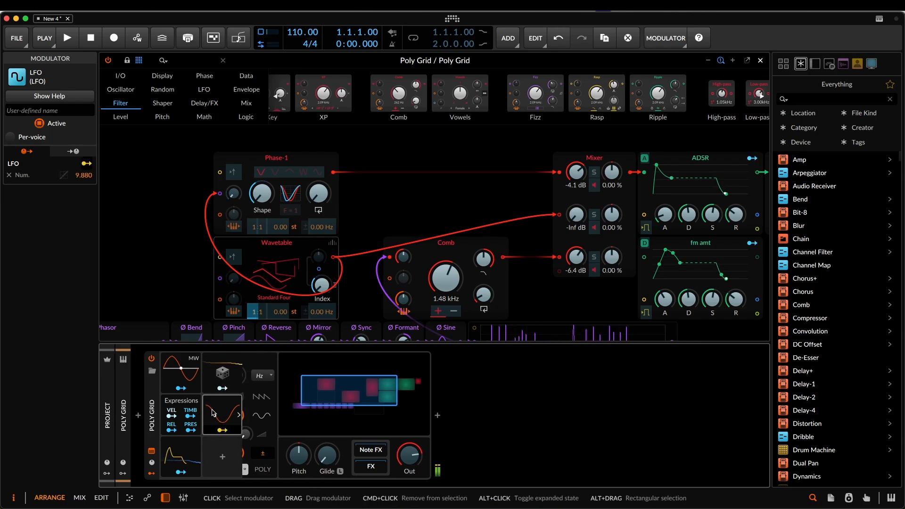
{"action": "left_click", "coordinate": [213, 413]}
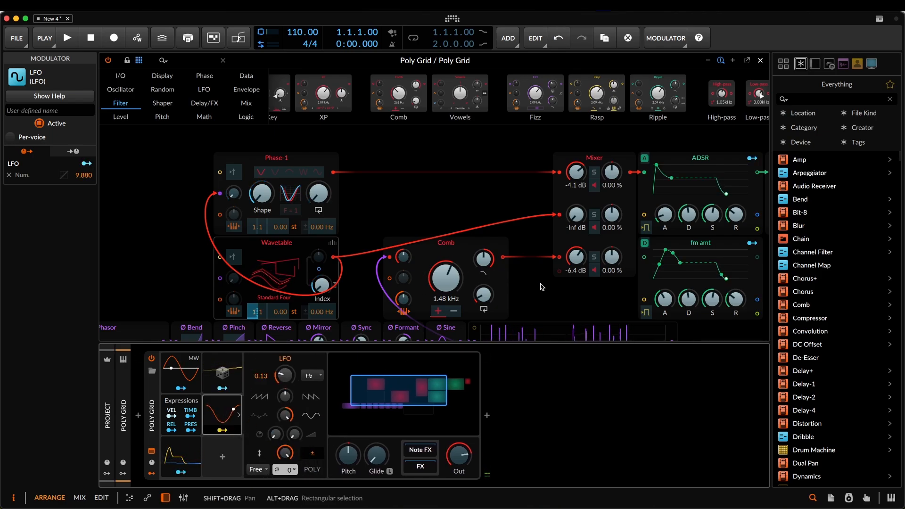
{"action": "left_click_drag", "start_coordinate": [576, 172], "coordinate": [575, 189]}
{"action": "double_click", "coordinate": [577, 175]}
{"action": "key", "text": "Escape"}
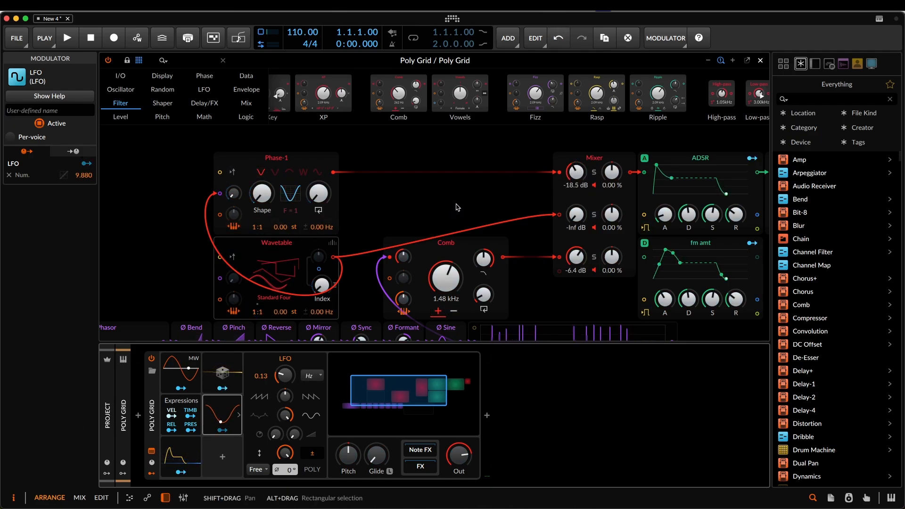
- Review the whole patch, from the oscillators and Phasor chain through the Comb, Mixer, envelopes and Sallen-Key filter to the output
{"action": "mouse_move", "coordinate": [456, 206]}
{"action": "left_mouse_down"}
{"action": "mouse_move", "coordinate": [454, 172]}
{"action": "mouse_move", "coordinate": [451, 220]}
{"action": "left_mouse_up"}
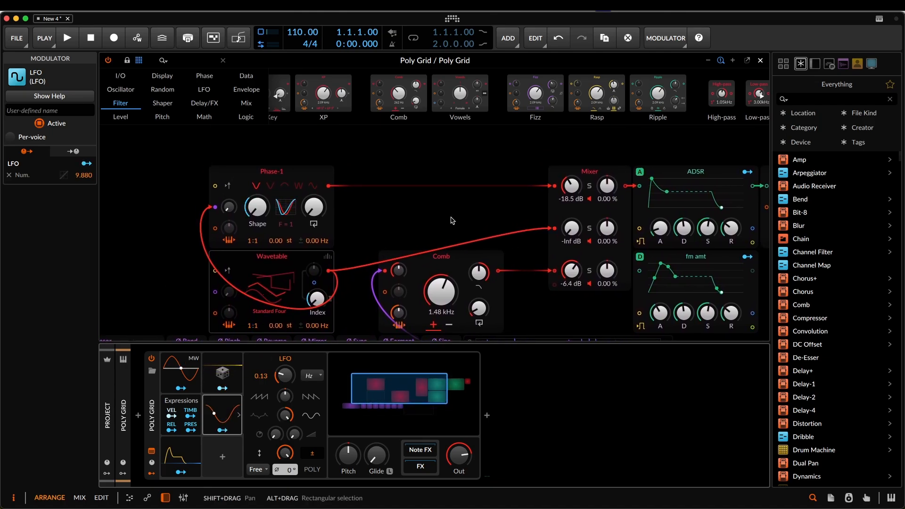
{"action": "left_click_drag", "start_coordinate": [534, 301], "coordinate": [394, 243]}
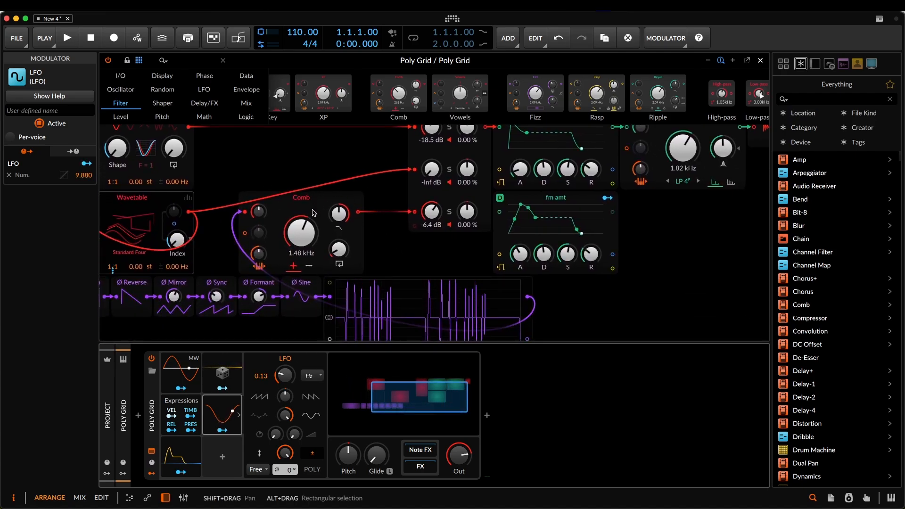
{"action": "scroll", "coordinate": [289, 241], "scroll_direction": "up", "scroll_amount": 3}
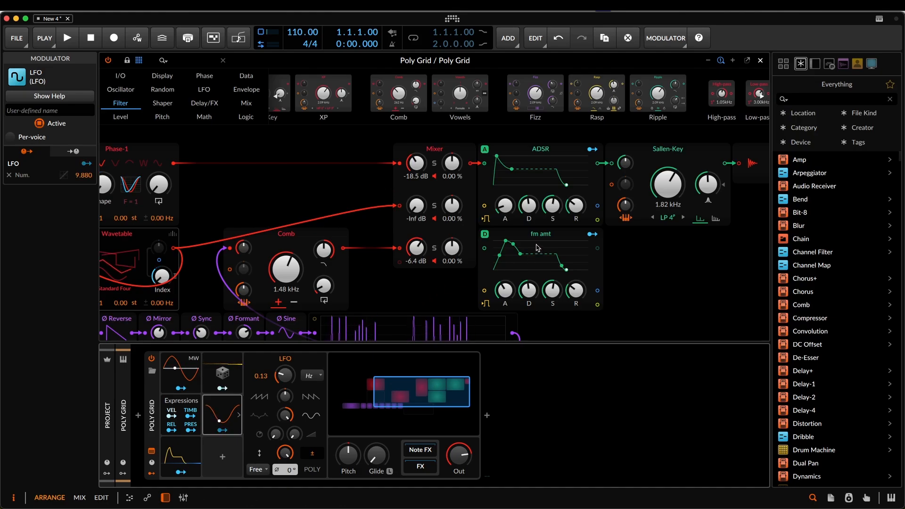
{"action": "left_click_drag", "start_coordinate": [383, 290], "coordinate": [490, 321]}
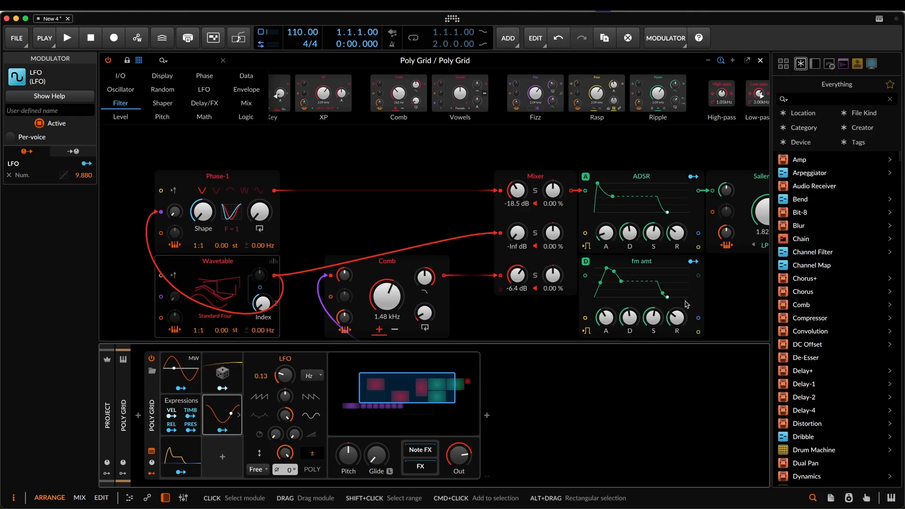
{"action": "left_click_drag", "start_coordinate": [723, 294], "coordinate": [562, 303]}
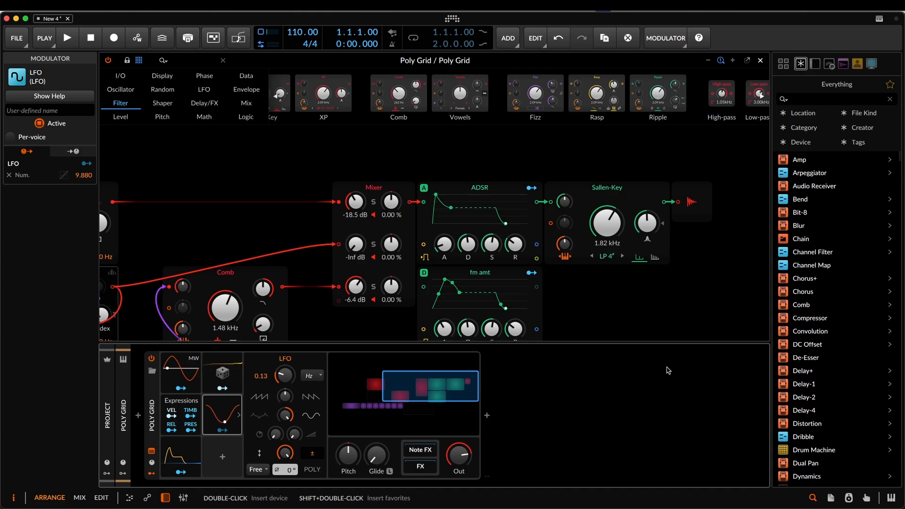
{"action": "left_click_drag", "start_coordinate": [598, 317], "coordinate": [750, 265]}
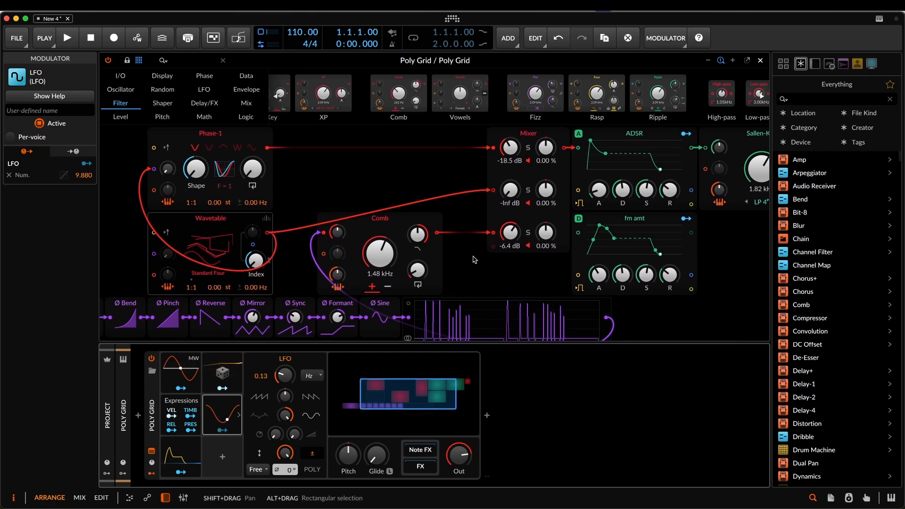
{"action": "scroll", "coordinate": [473, 259], "scroll_direction": "down", "scroll_amount": 1}
{"action": "scroll", "coordinate": [251, 309], "scroll_direction": "down", "scroll_amount": 1}
{"action": "left_click_drag", "start_coordinate": [239, 315], "coordinate": [411, 331]}
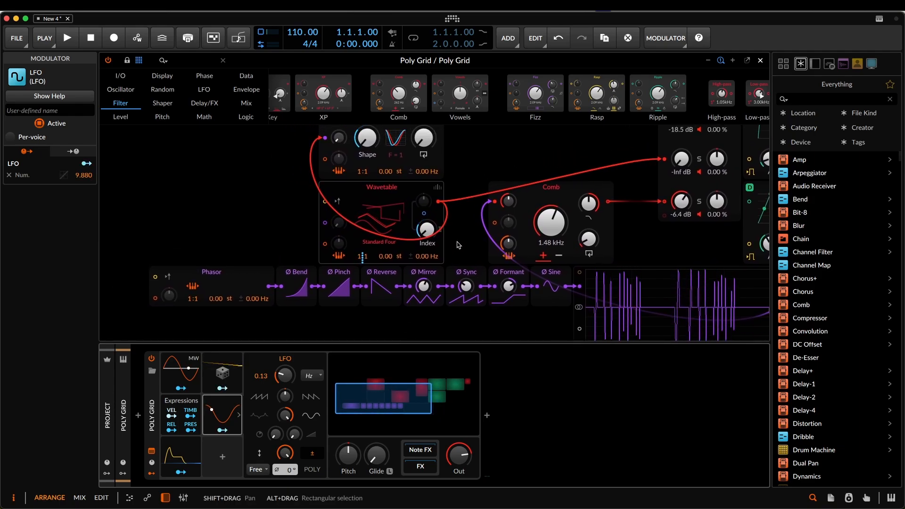
{"action": "scroll", "coordinate": [457, 242], "scroll_direction": "up", "scroll_amount": 2}
{"action": "scroll", "coordinate": [457, 241], "scroll_direction": "right", "scroll_amount": 1}
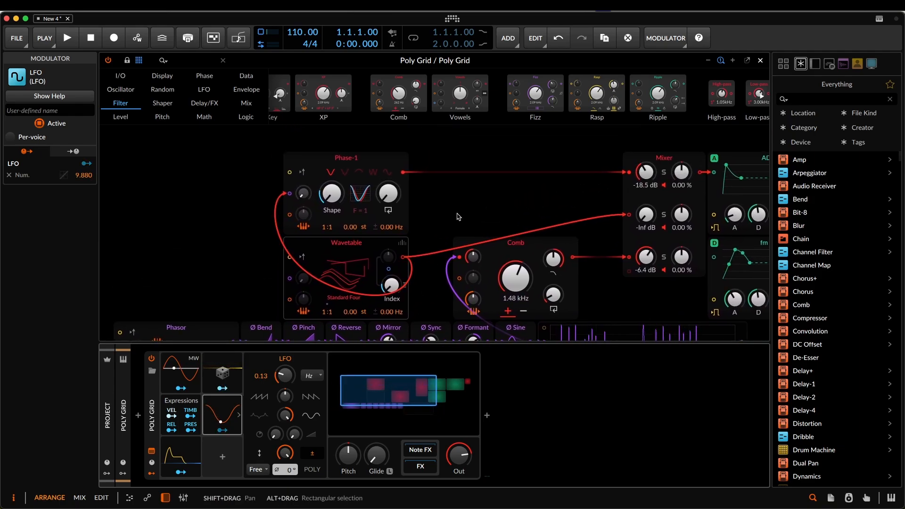
{"action": "left_click_drag", "start_coordinate": [519, 212], "coordinate": [449, 208]}
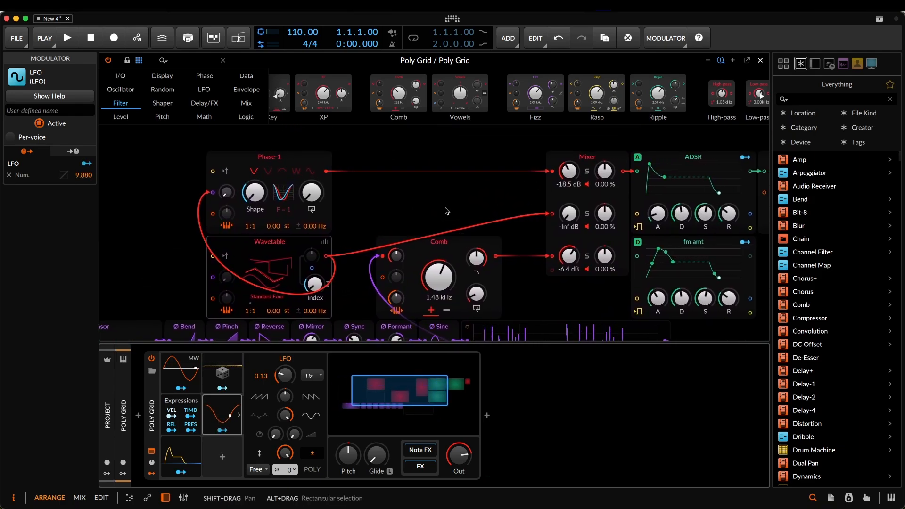
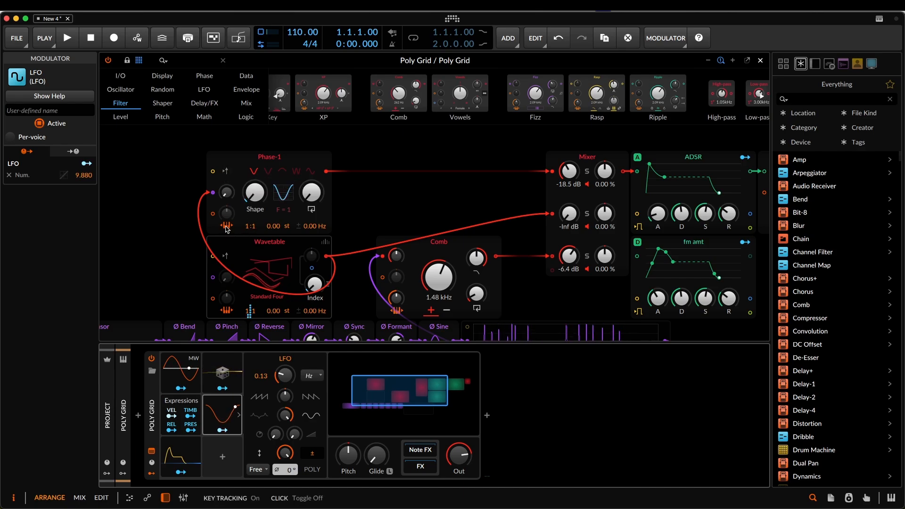
- Turn on retriggering on notes for both the Phase-1 and Wavetable oscillators
{"action": "left_click", "coordinate": [226, 173]}
{"action": "left_click", "coordinate": [226, 256]}
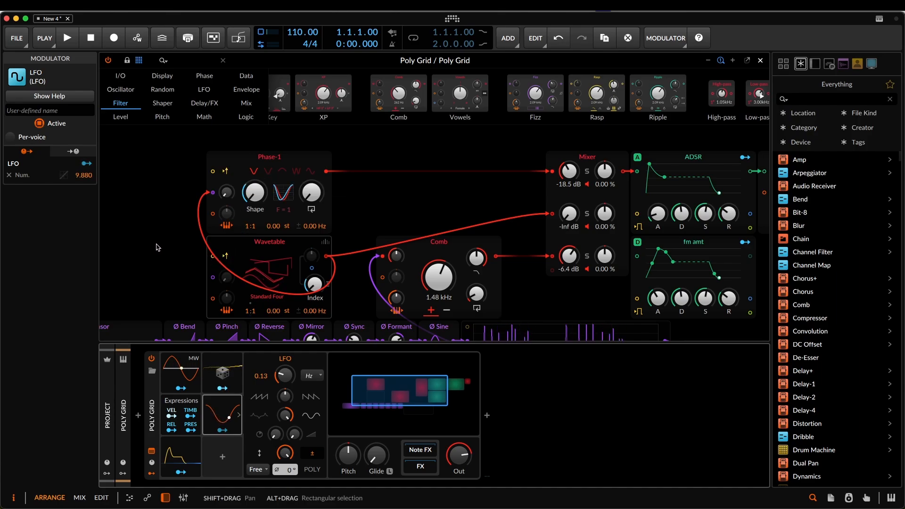
- Try a Note In module with its gate and pitch outputs wired to Phase-1's retrigger and pitch inputs, and delete it again
{"action": "scroll", "coordinate": [235, 212], "scroll_direction": "down", "scroll_amount": 3}
{"action": "scroll", "coordinate": [236, 212], "scroll_direction": "left", "scroll_amount": 5}
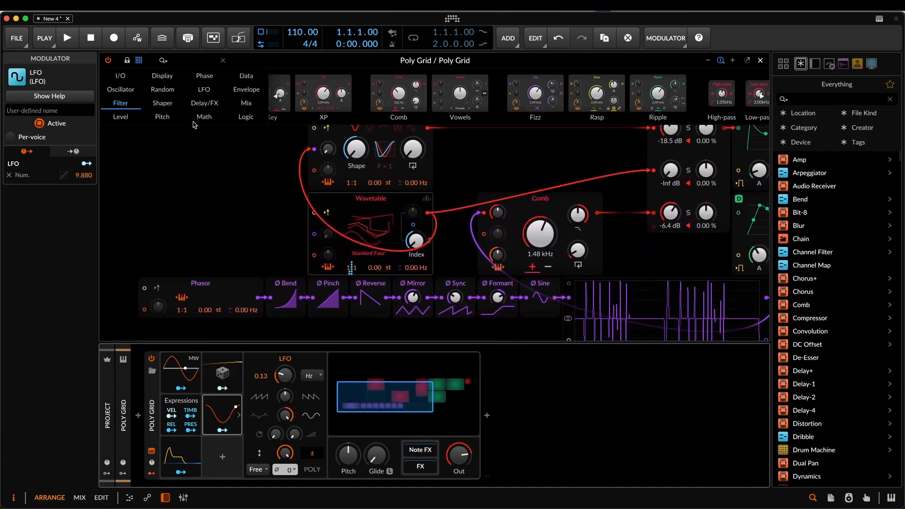
{"action": "left_click", "coordinate": [120, 76]}
{"action": "left_click_drag", "start_coordinate": [530, 98], "coordinate": [160, 187]}
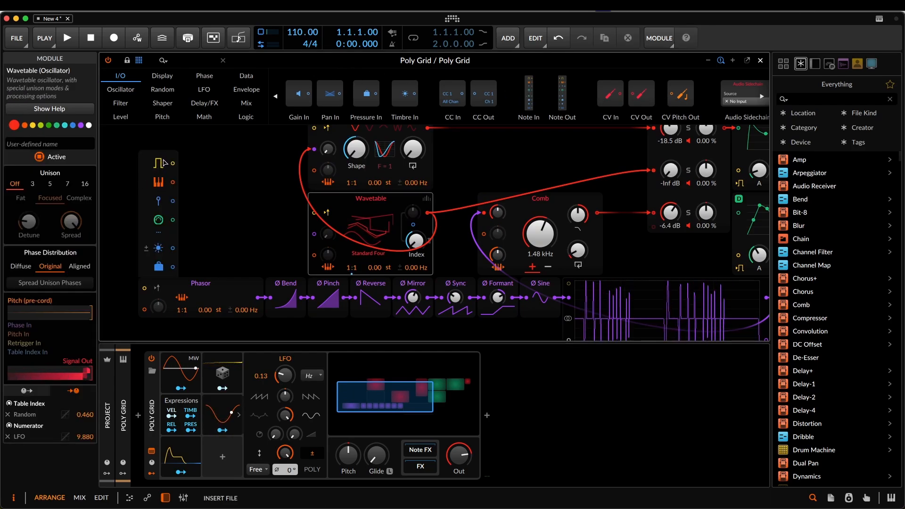
{"action": "left_click", "coordinate": [159, 163]}
{"action": "left_click_drag", "start_coordinate": [172, 164], "coordinate": [314, 150]}
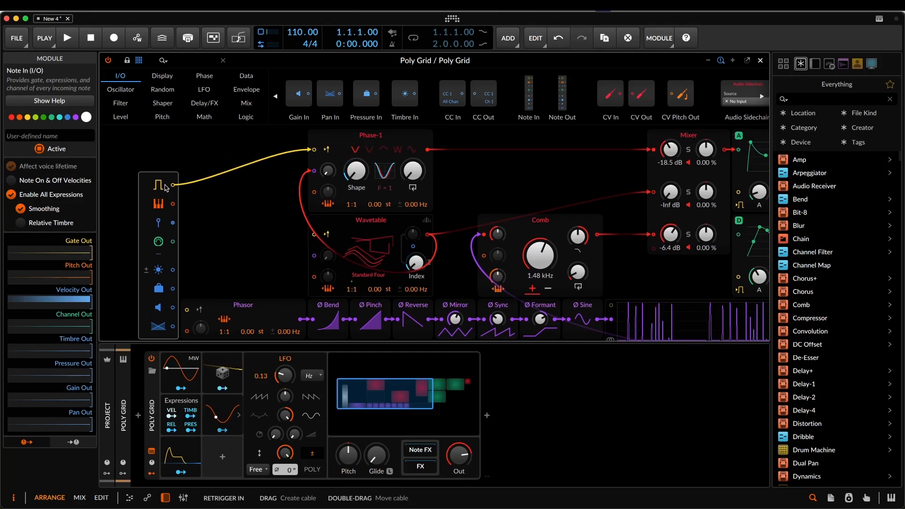
{"action": "left_click_drag", "start_coordinate": [173, 203], "coordinate": [314, 192]}
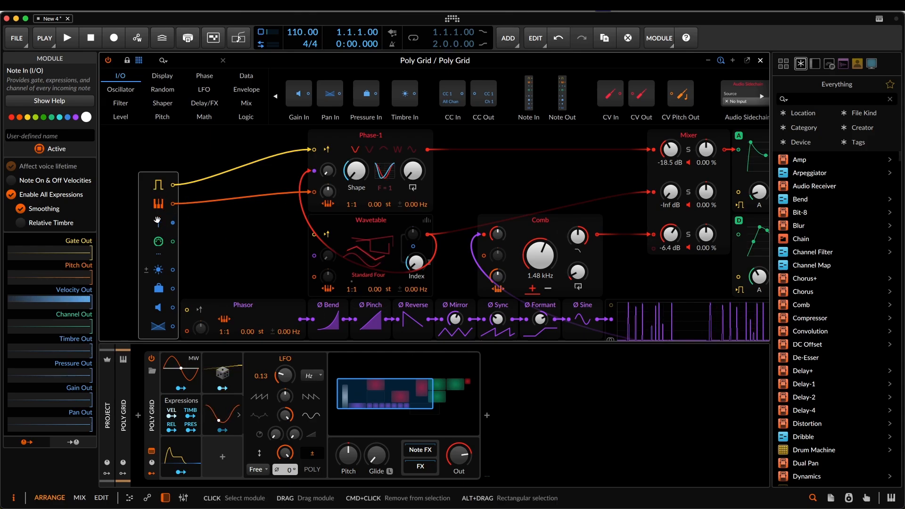
{"action": "mouse_move", "coordinate": [173, 222]}
{"action": "left_mouse_down"}
{"action": "mouse_move", "coordinate": [351, 265]}
{"action": "mouse_move", "coordinate": [363, 225]}
{"action": "mouse_move", "coordinate": [410, 173]}
{"action": "mouse_move", "coordinate": [158, 220]}
{"action": "left_mouse_up"}
{"action": "key", "text": "Delete"}
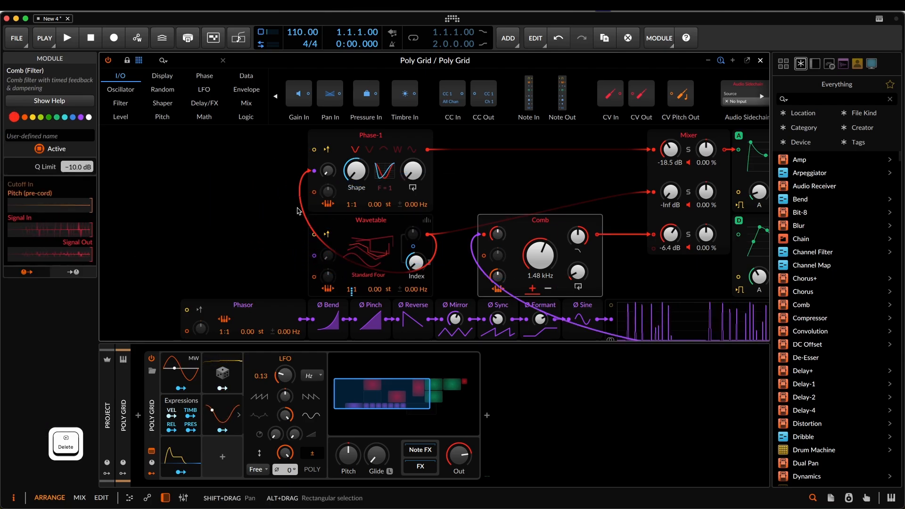
- Replace the Comb filter with a Vowels filter, sweep its vowel blend and leave it at the centre position
{"action": "left_click_drag", "start_coordinate": [536, 196], "coordinate": [375, 207]}
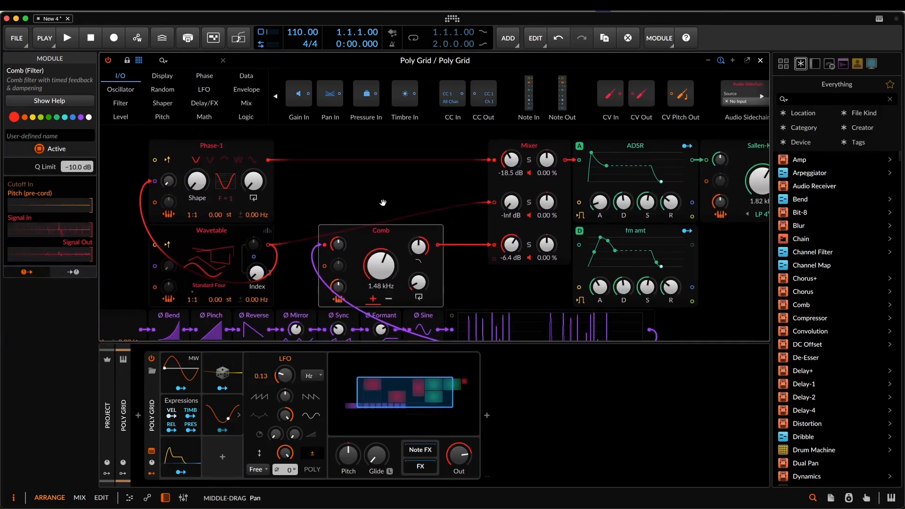
{"action": "right_click", "coordinate": [390, 230]}
{"action": "left_click", "coordinate": [455, 421]}
{"action": "left_click_drag", "start_coordinate": [377, 269], "coordinate": [378, 236]}
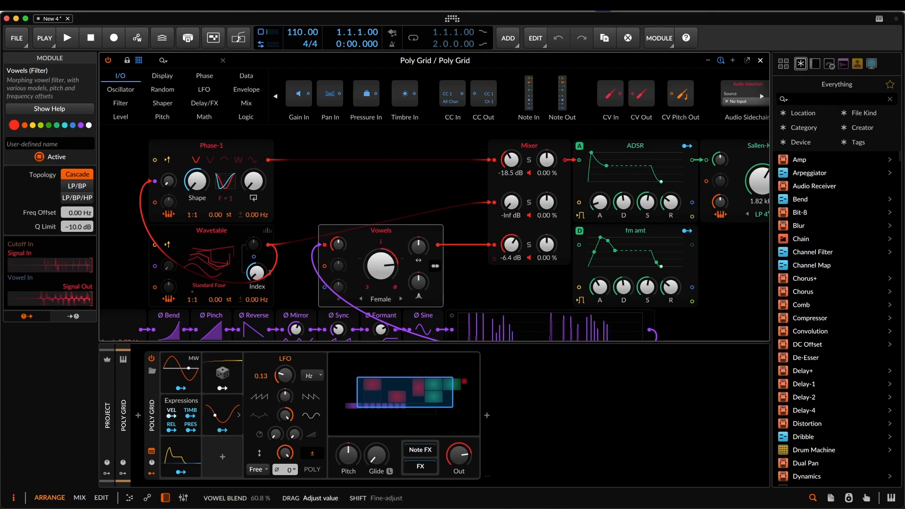
{"action": "mouse_move", "coordinate": [377, 266]}
{"action": "left_mouse_down"}
{"action": "mouse_move", "coordinate": [377, 278]}
{"action": "mouse_move", "coordinate": [376, 268]}
{"action": "left_mouse_up"}
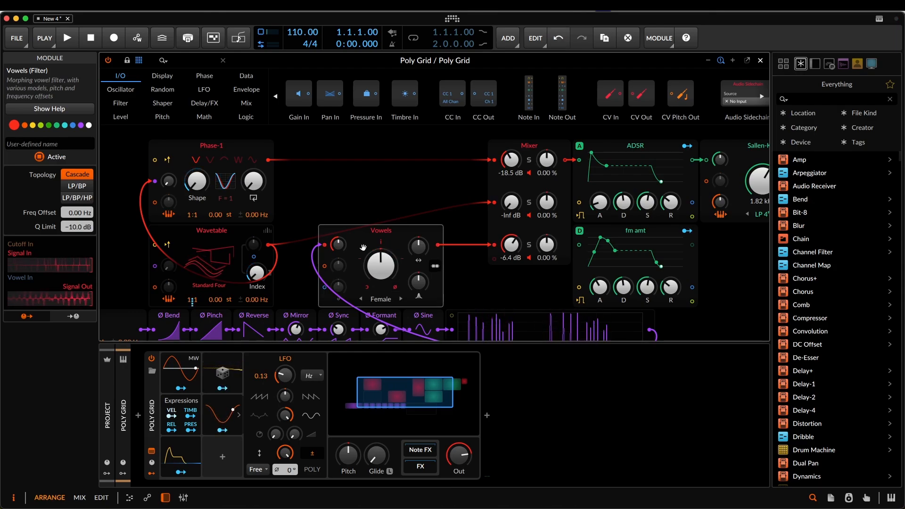
- Insert a Blend module between Vowels and the Mixer, feed its second input from the phase chain, and set it to 47:53
{"action": "left_click_drag", "start_coordinate": [486, 284], "coordinate": [384, 293]}
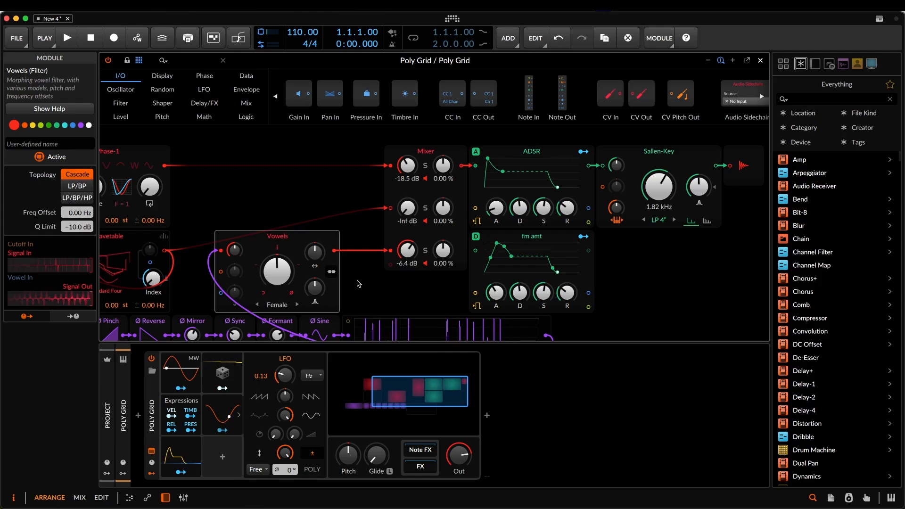
{"action": "scroll", "coordinate": [427, 269], "scroll_direction": "left", "scroll_amount": 5}
{"action": "scroll", "coordinate": [438, 259], "scroll_direction": "down", "scroll_amount": 3}
{"action": "left_click_drag", "start_coordinate": [453, 245], "coordinate": [466, 219]}
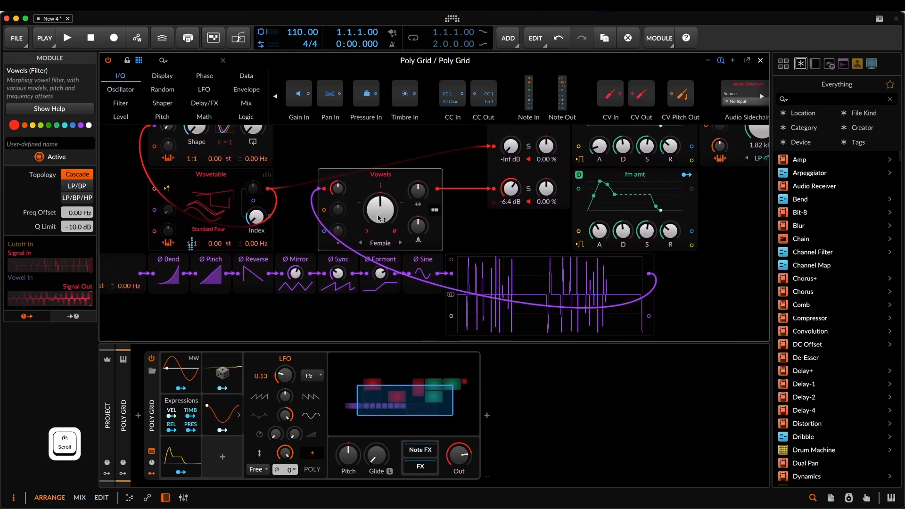
{"action": "left_click", "coordinate": [246, 103]}
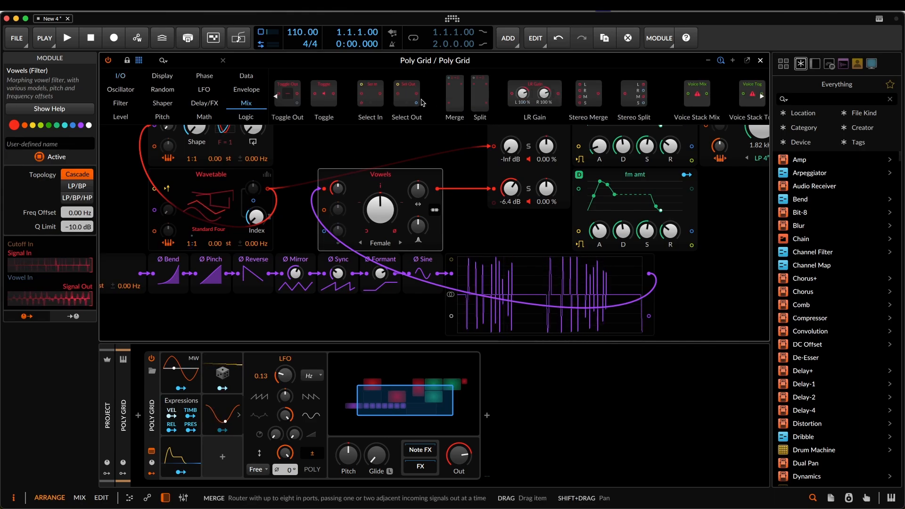
{"action": "scroll", "coordinate": [304, 98], "scroll_direction": "up", "scroll_amount": 3}
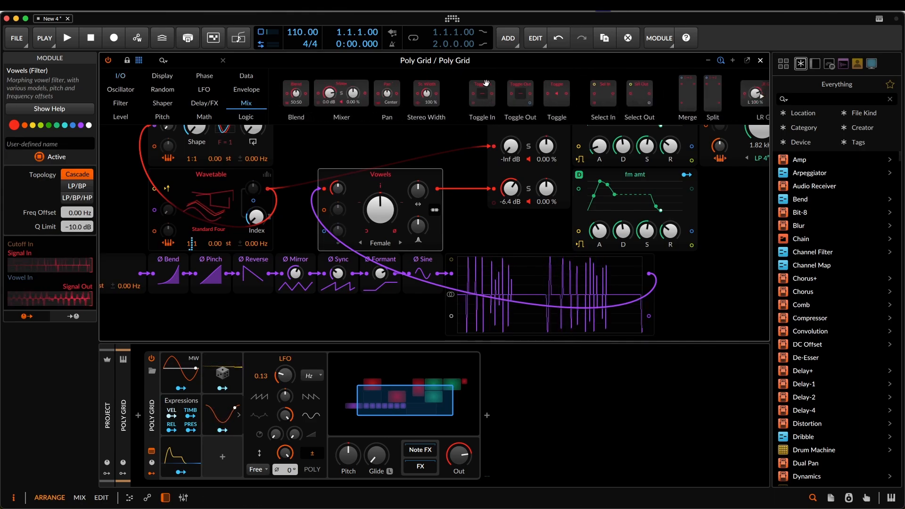
{"action": "left_click_drag", "start_coordinate": [298, 98], "coordinate": [464, 189]}
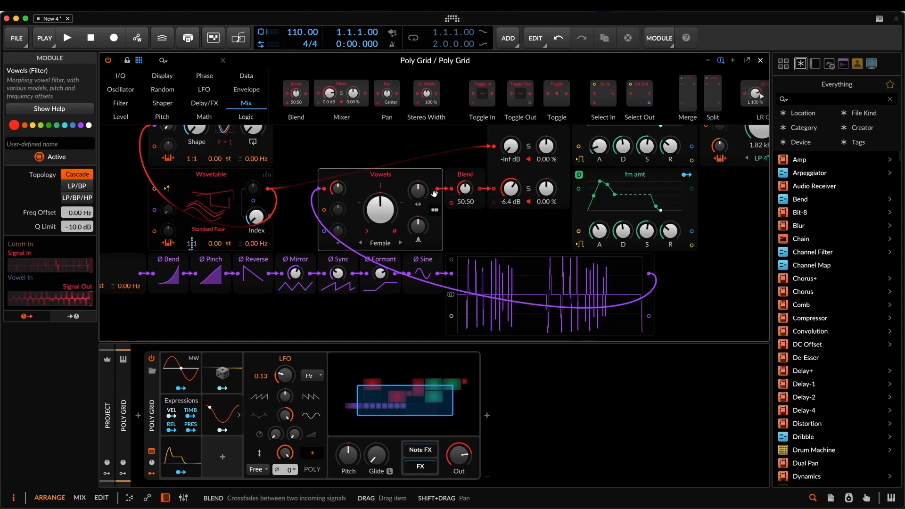
{"action": "left_click_drag", "start_coordinate": [651, 277], "coordinate": [465, 186]}
{"action": "left_click_drag", "start_coordinate": [522, 230], "coordinate": [545, 262]}
- Detune the Wavetable oscillator by 1.73 Hz and Phase-1 by 0.54 Hz
{"action": "left_click_drag", "start_coordinate": [326, 202], "coordinate": [407, 202]}
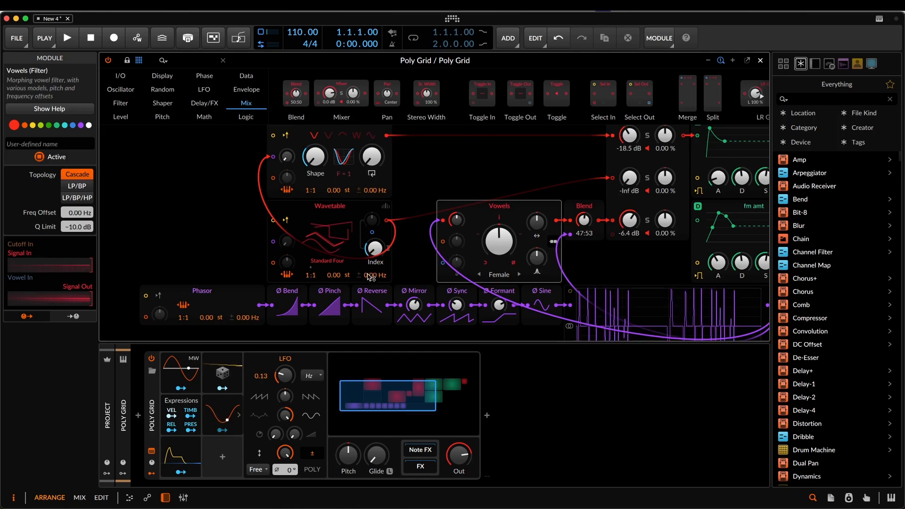
{"action": "left_click_drag", "start_coordinate": [370, 275], "coordinate": [369, 192]}
{"action": "scroll", "coordinate": [369, 192], "scroll_direction": "up", "scroll_amount": 5}
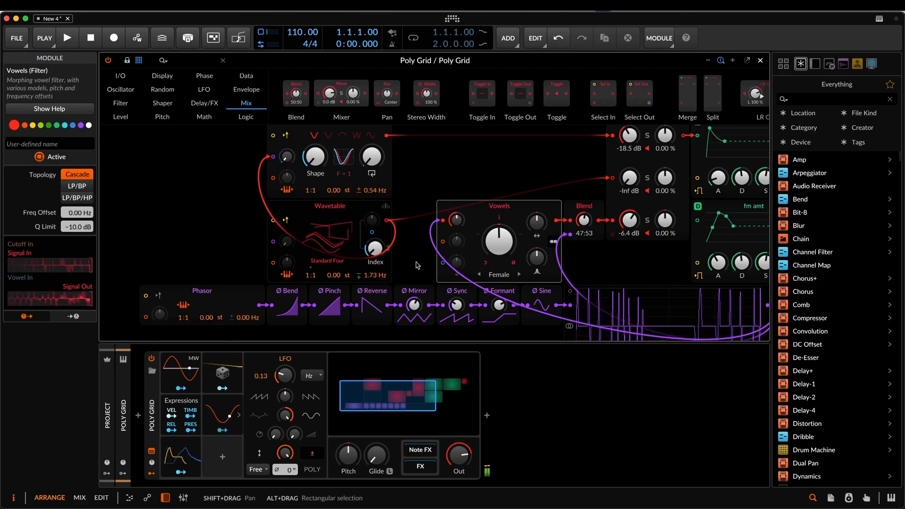
- Add a second Wavetable oscillator feeding a fourth Mixer channel, and place it above the rest of the patch
{"action": "left_click_drag", "start_coordinate": [588, 272], "coordinate": [388, 302]}
{"action": "left_click_drag", "start_coordinate": [664, 280], "coordinate": [609, 290]}
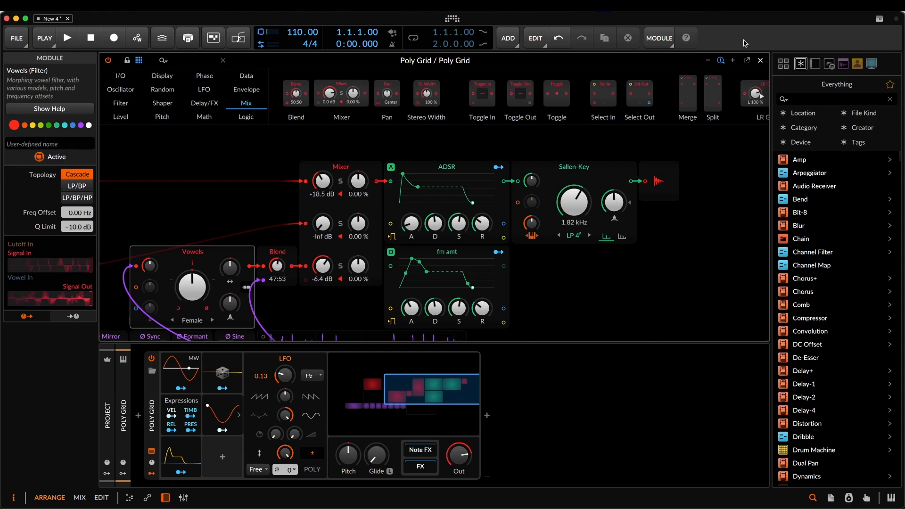
{"action": "left_click", "coordinate": [707, 61]}
{"action": "left_click_drag", "start_coordinate": [529, 266], "coordinate": [619, 251]}
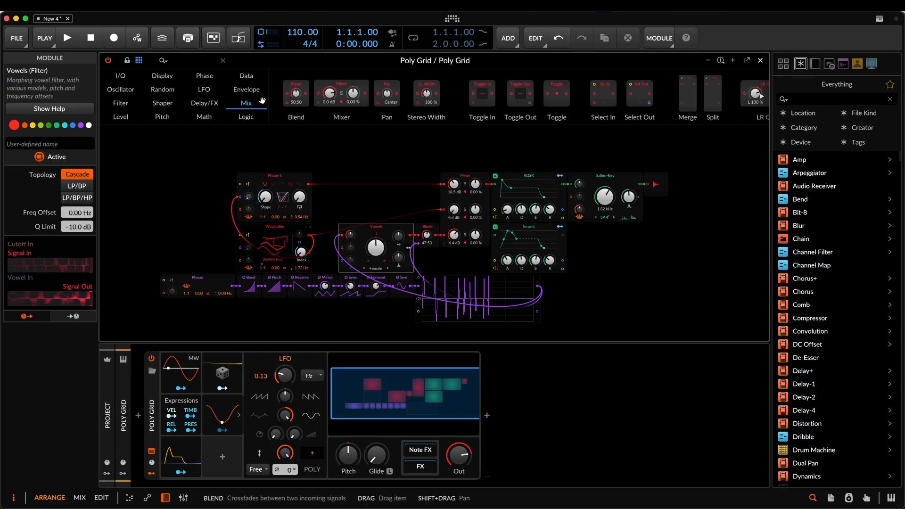
{"action": "left_click", "coordinate": [125, 90]}
{"action": "left_click_drag", "start_coordinate": [613, 93], "coordinate": [461, 199]}
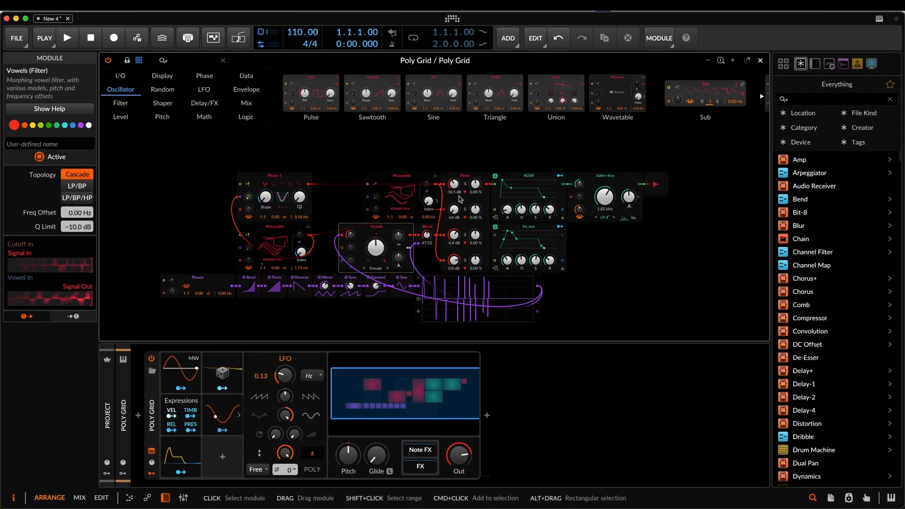
{"action": "left_click_drag", "start_coordinate": [385, 192], "coordinate": [360, 144]}
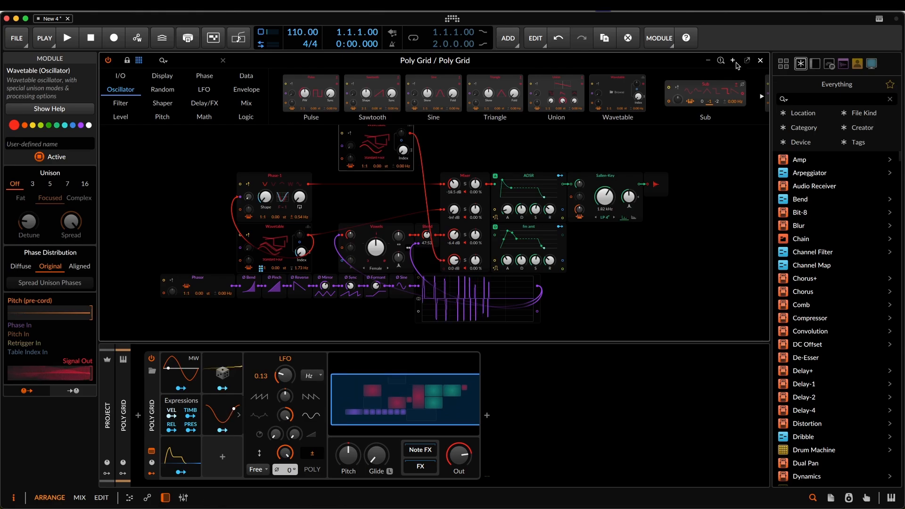
- Load the SQ Bend wavetable into the new Wavetable oscillator and raise its Index
{"action": "left_click", "coordinate": [721, 61]}
{"action": "left_click_drag", "start_coordinate": [409, 172], "coordinate": [435, 299]}
{"action": "left_click", "coordinate": [361, 212]}
{"action": "left_click", "coordinate": [561, 368]}
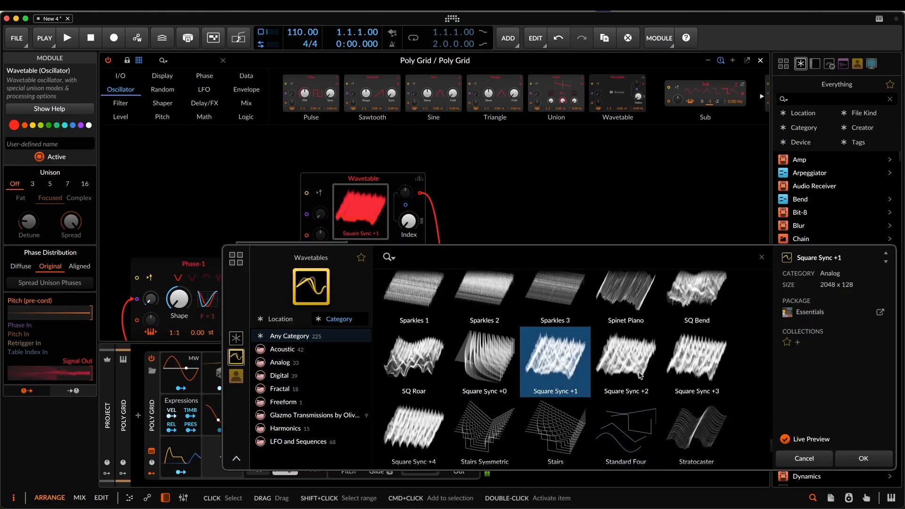
{"action": "left_click", "coordinate": [635, 322]}
{"action": "left_click", "coordinate": [696, 316]}
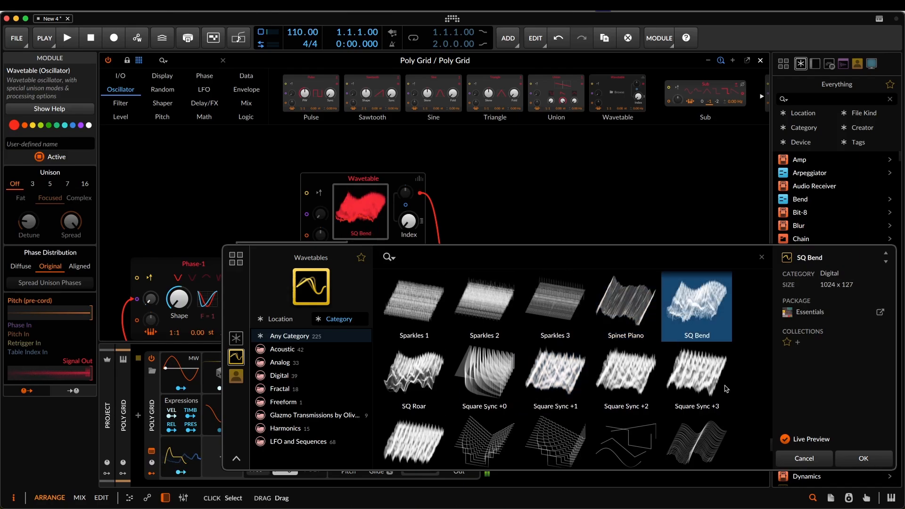
{"action": "left_click", "coordinate": [868, 457]}
{"action": "left_click_drag", "start_coordinate": [571, 251], "coordinate": [574, 225]}
{"action": "left_click_drag", "start_coordinate": [398, 210], "coordinate": [398, 197]}
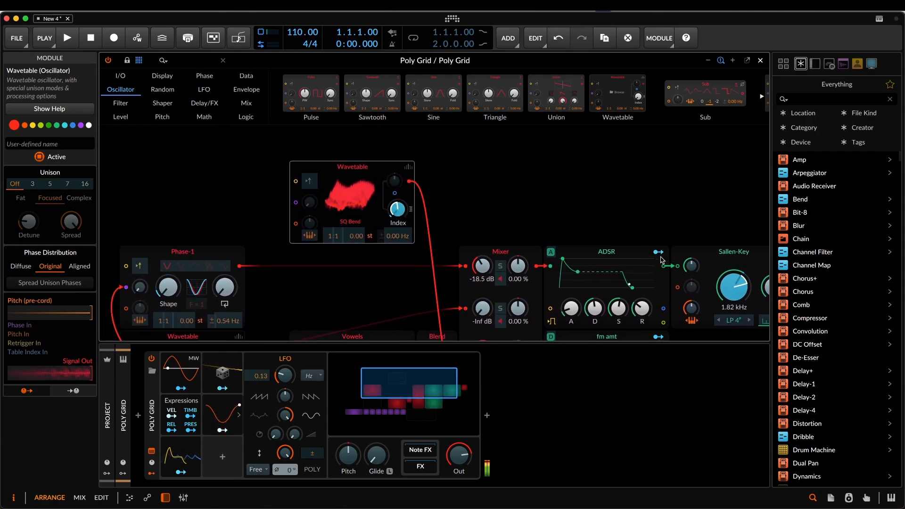
{"action": "key", "text": "Escape"}
{"action": "left_click_drag", "start_coordinate": [614, 226], "coordinate": [527, 185]}
{"action": "left_click_drag", "start_coordinate": [709, 218], "coordinate": [613, 172]}
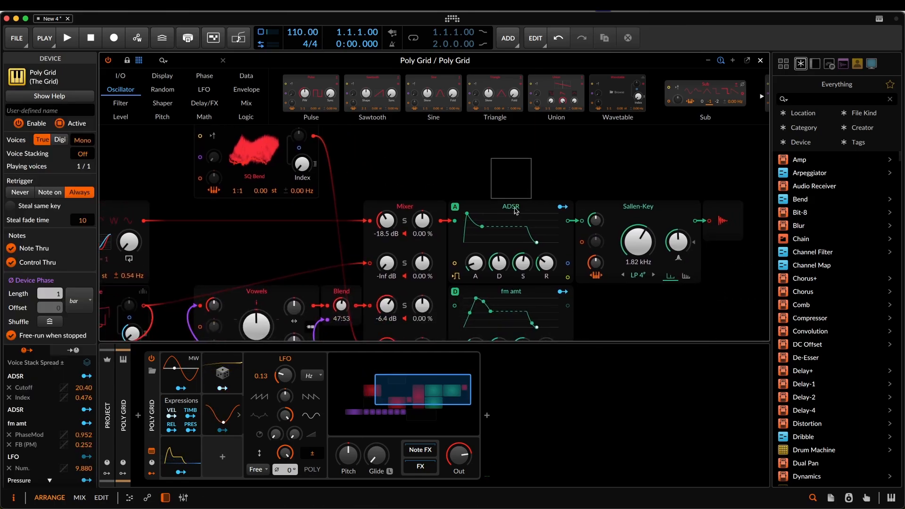
{"action": "left_click_drag", "start_coordinate": [623, 314], "coordinate": [618, 281]}
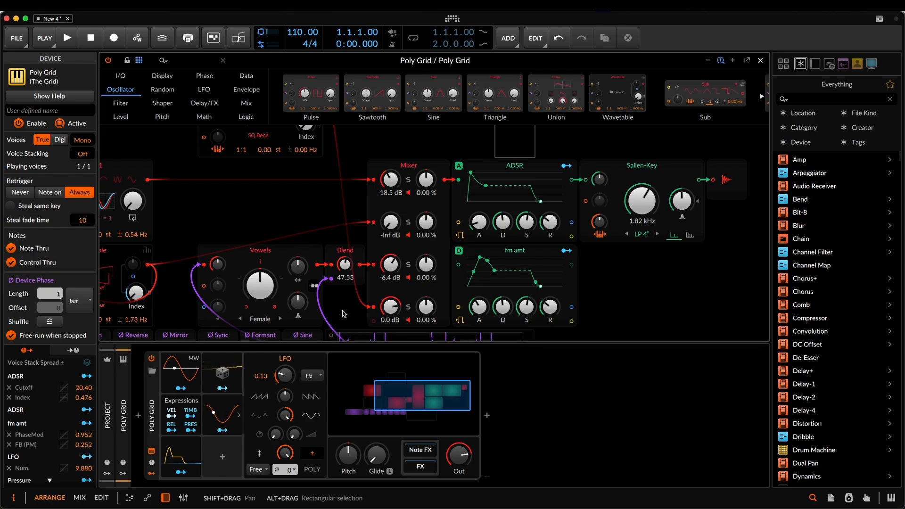
{"action": "left_click_drag", "start_coordinate": [343, 313], "coordinate": [359, 278]}
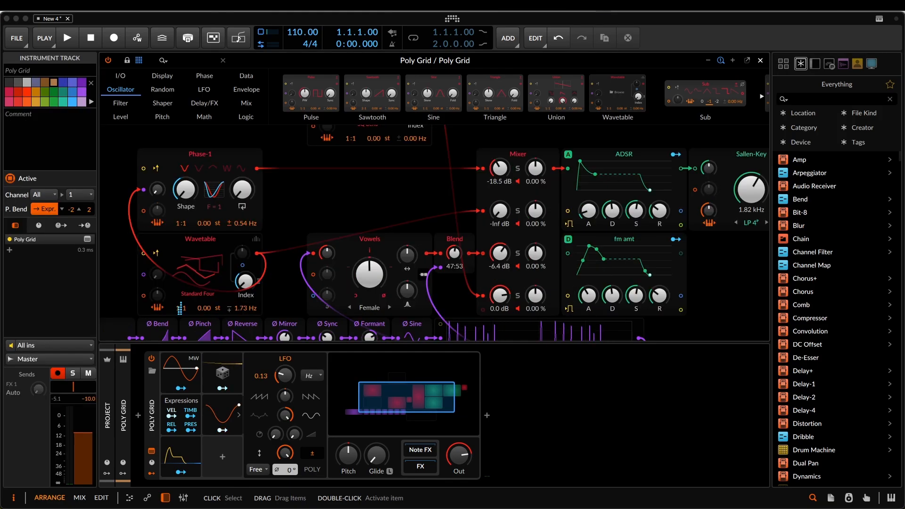
{"action": "left_click_drag", "start_coordinate": [699, 263], "coordinate": [549, 285]}
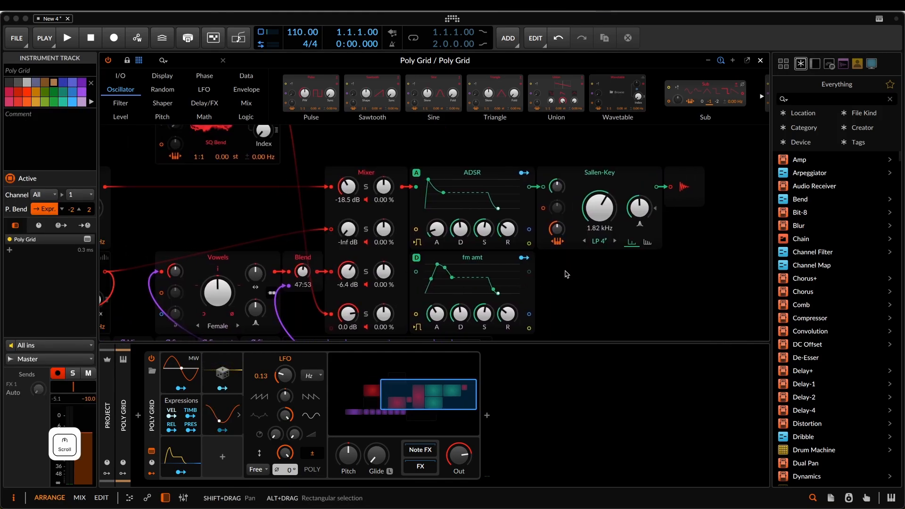
{"action": "left_click_drag", "start_coordinate": [578, 284], "coordinate": [644, 240]}
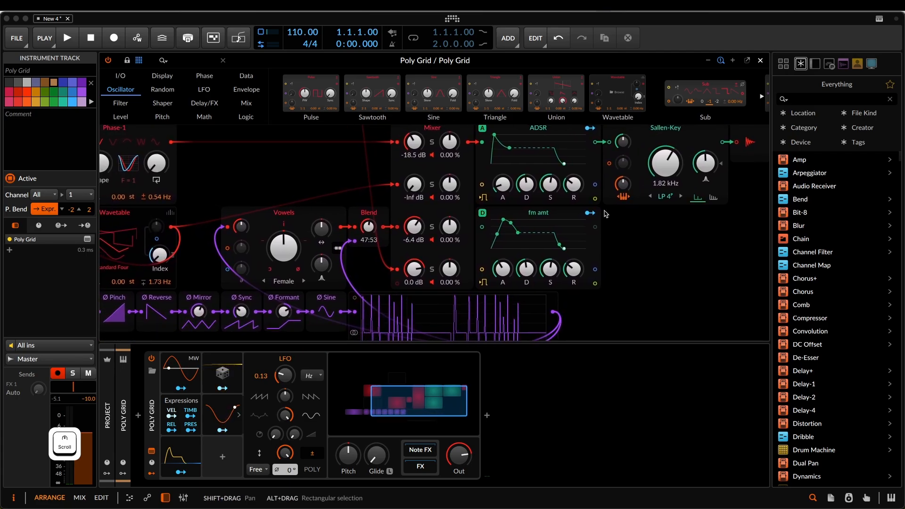
- Set the Poly Grid to 4 voices and insert a Chorus+ module between the phase chain's signal and the Blend's second input
{"action": "left_click", "coordinate": [205, 105]}
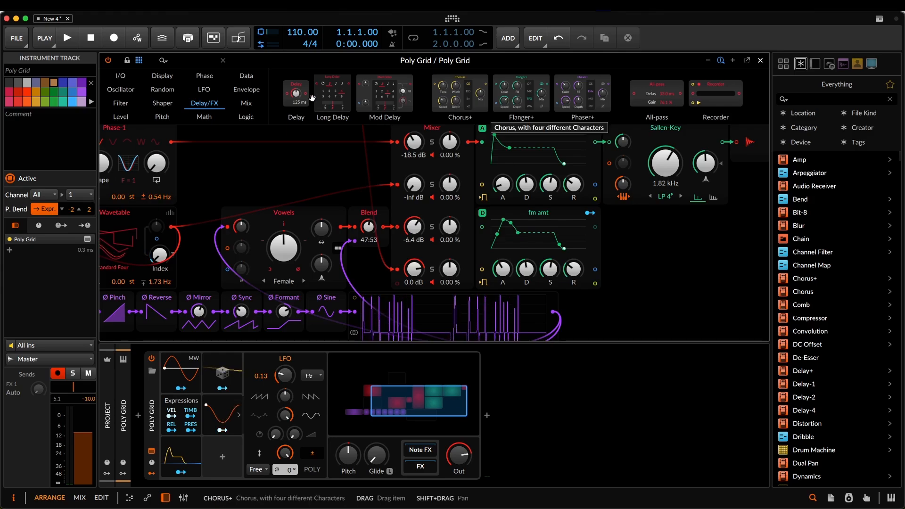
{"action": "left_click", "coordinate": [259, 175]}
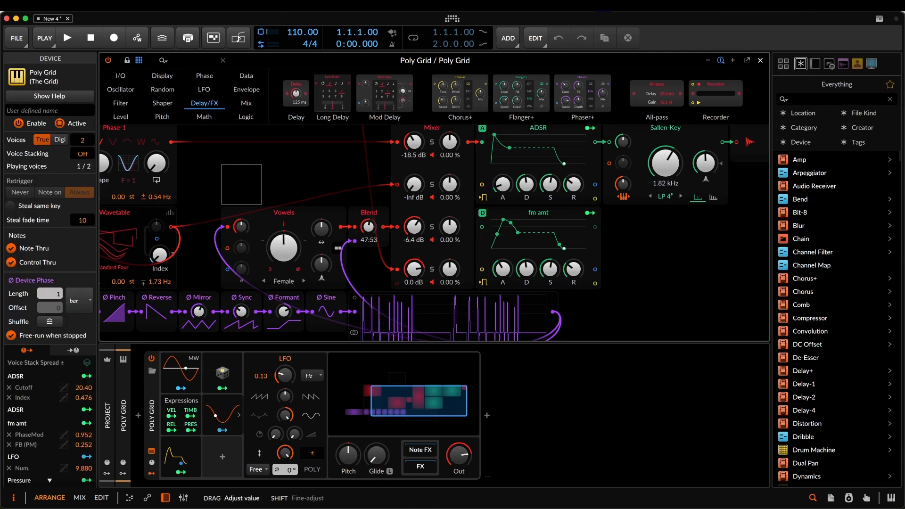
{"action": "left_click_drag", "start_coordinate": [82, 140], "coordinate": [82, 133]}
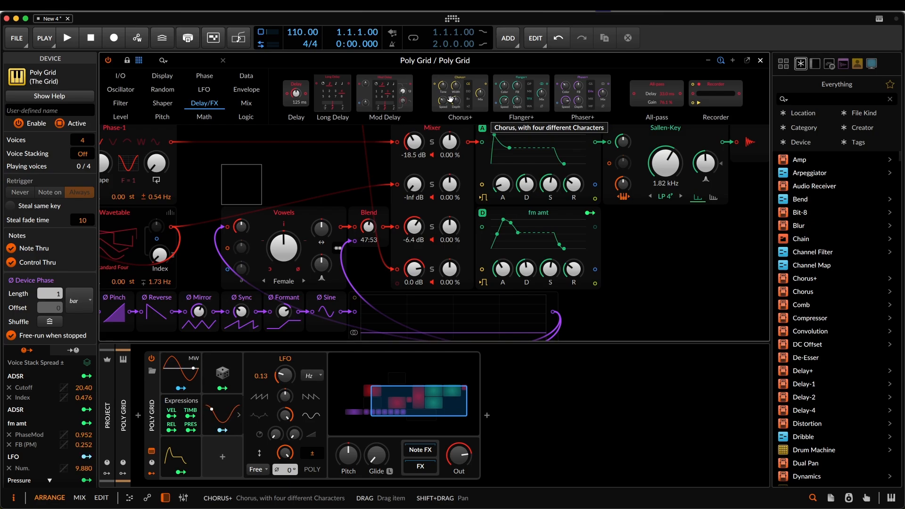
{"action": "left_click_drag", "start_coordinate": [450, 99], "coordinate": [354, 246]}
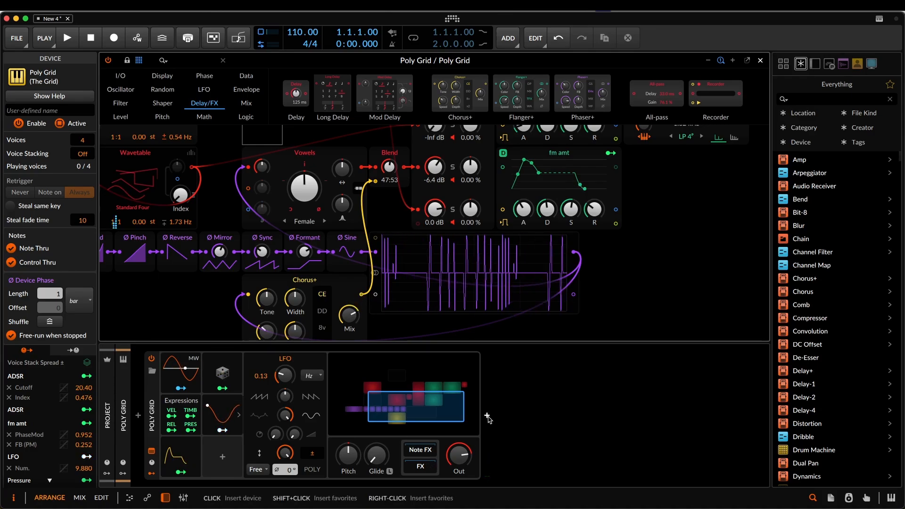
- Insert an FX Grid into the Poly Grid's FX chain
{"action": "left_click", "coordinate": [419, 467]}
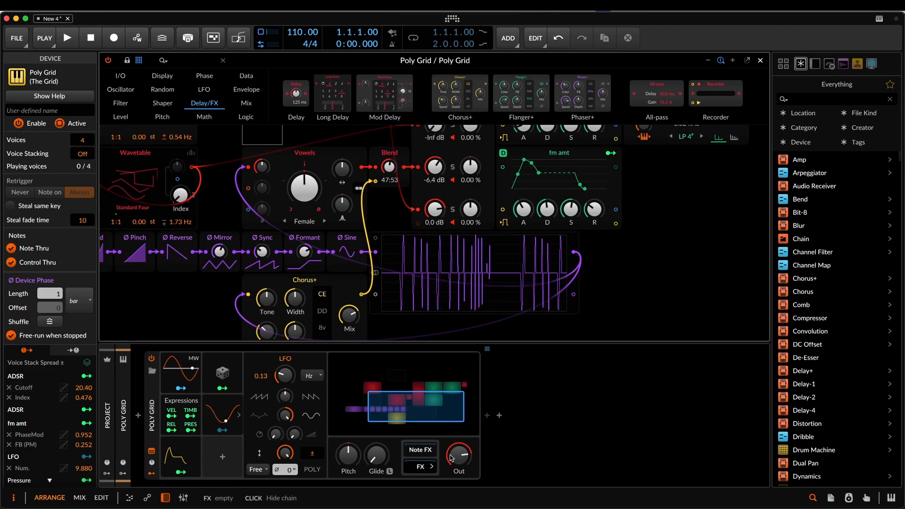
{"action": "left_click", "coordinate": [487, 415]}
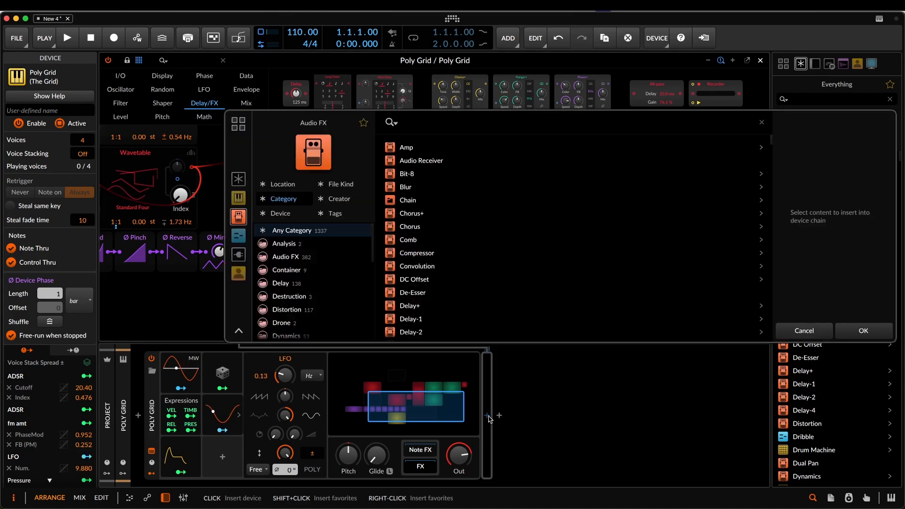
{"action": "type", "text": "fx"}
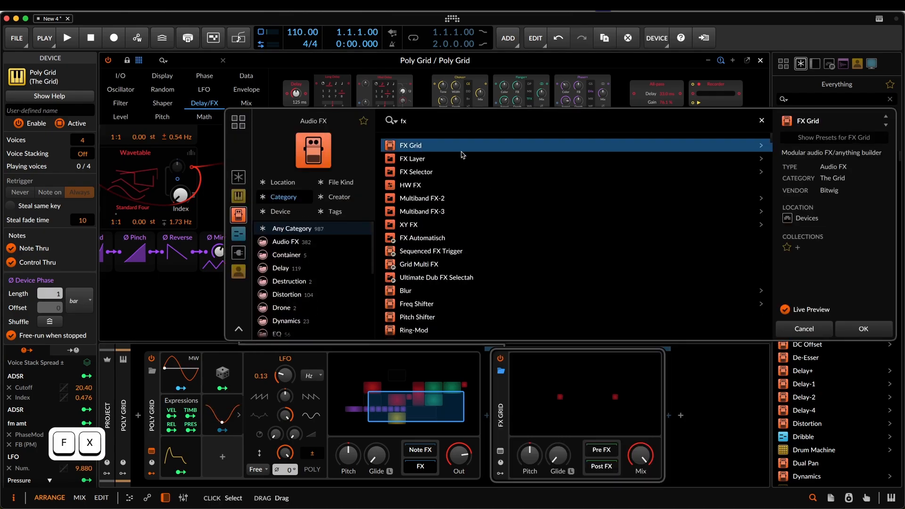
{"action": "key", "text": "Return"}
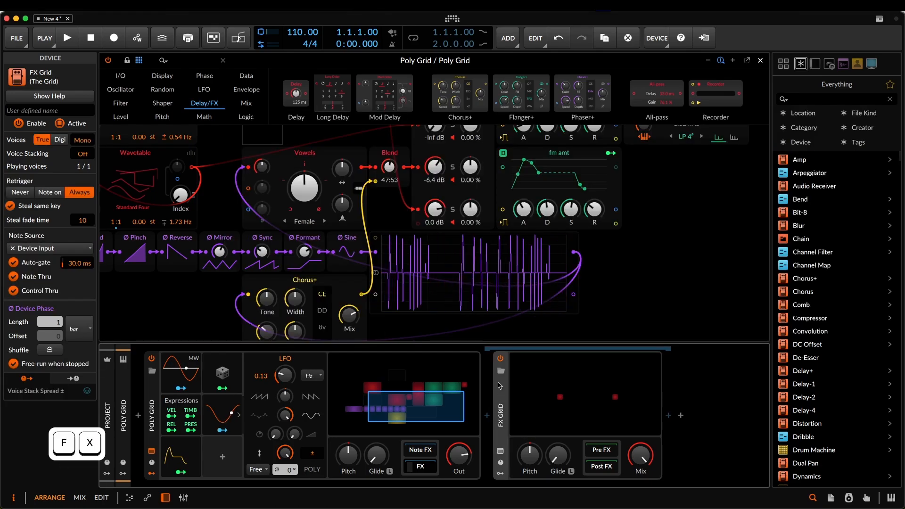
- Load the Grid Reverb preset into the FX Grid and open its patch
{"action": "left_click", "coordinate": [501, 371]}
{"action": "scroll", "coordinate": [449, 263], "scroll_direction": "down", "scroll_amount": 10}
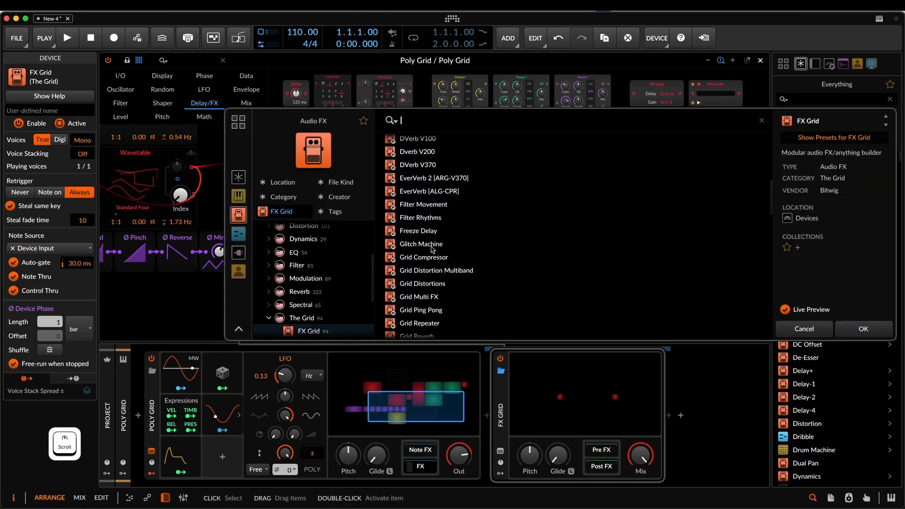
{"action": "scroll", "coordinate": [429, 246], "scroll_direction": "down", "scroll_amount": 3}
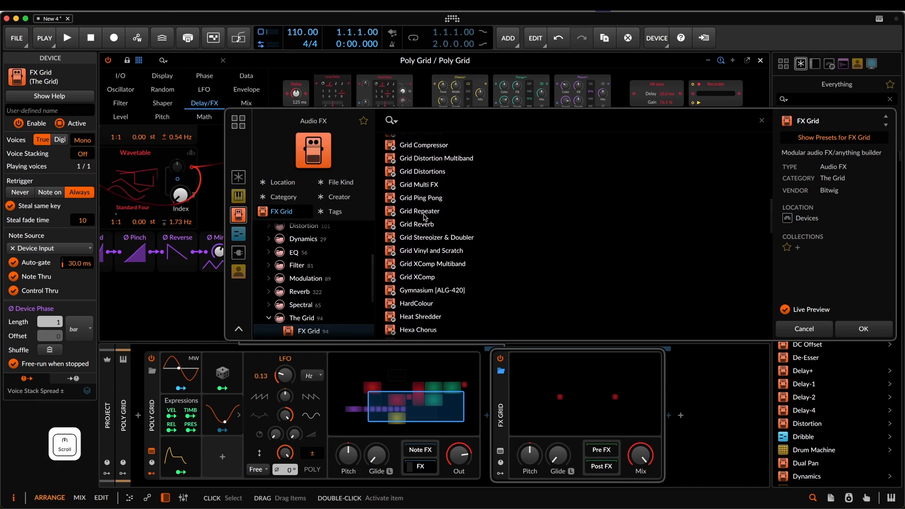
{"action": "left_click", "coordinate": [424, 224]}
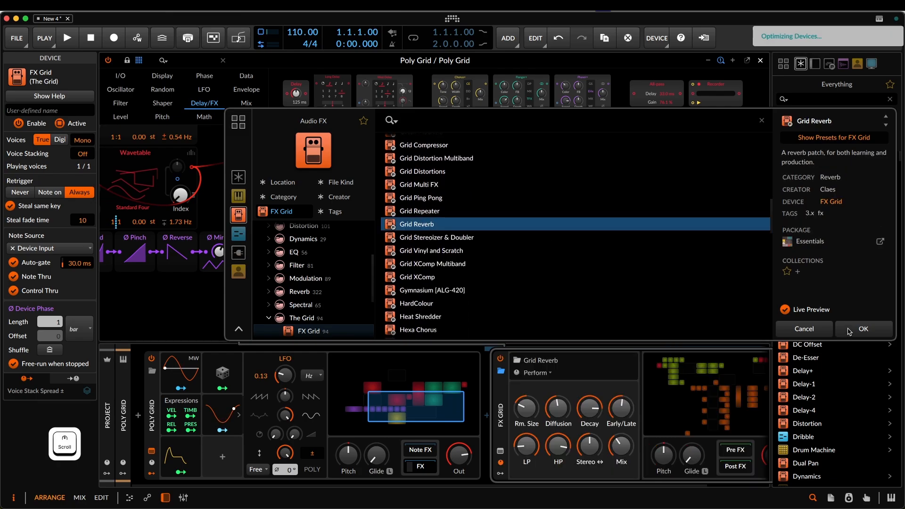
{"action": "left_click", "coordinate": [849, 333]}
{"action": "left_click", "coordinate": [615, 395]}
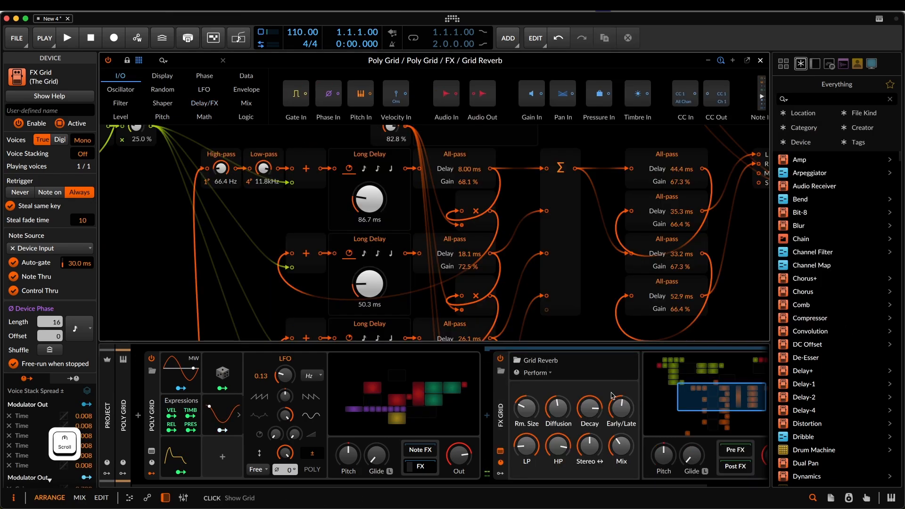
- Set the FX Grid to 5 voices and bring the reverb's early reflections section into view
{"action": "left_click", "coordinate": [501, 409]}
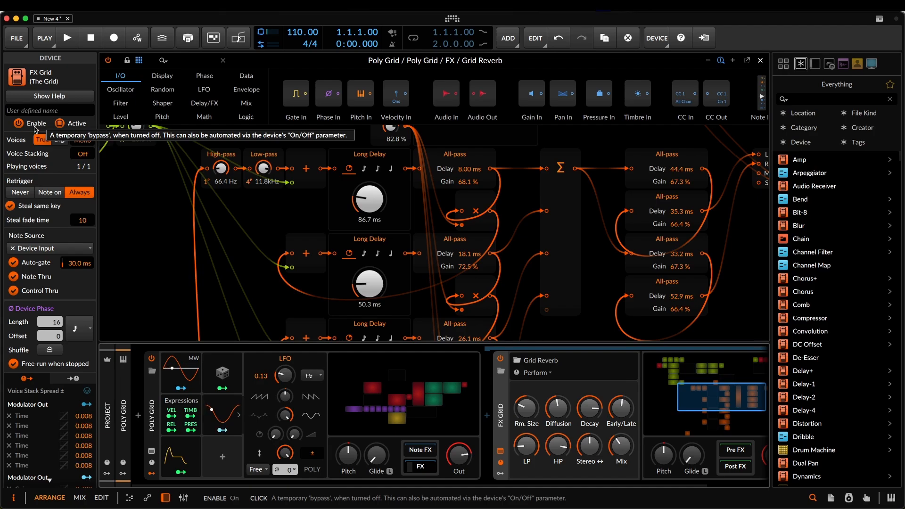
{"action": "left_click", "coordinate": [84, 141]}
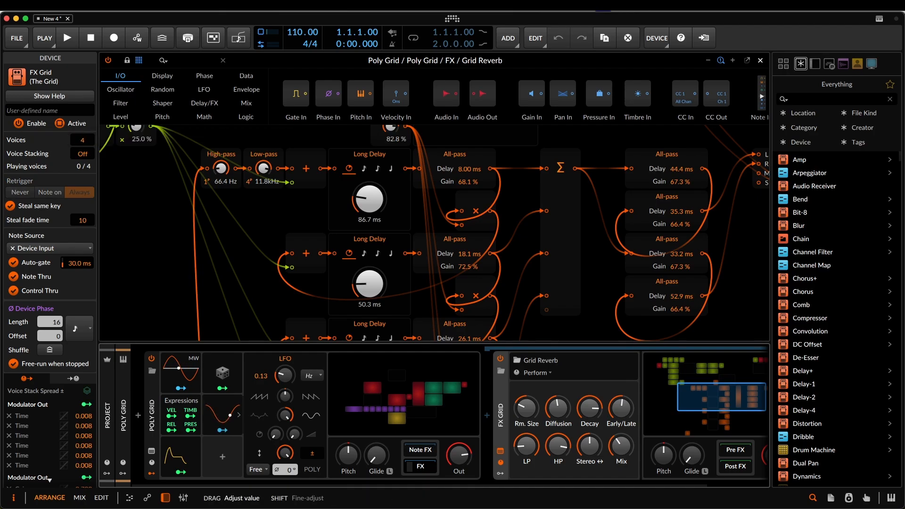
{"action": "left_click_drag", "start_coordinate": [85, 142], "coordinate": [85, 140]}
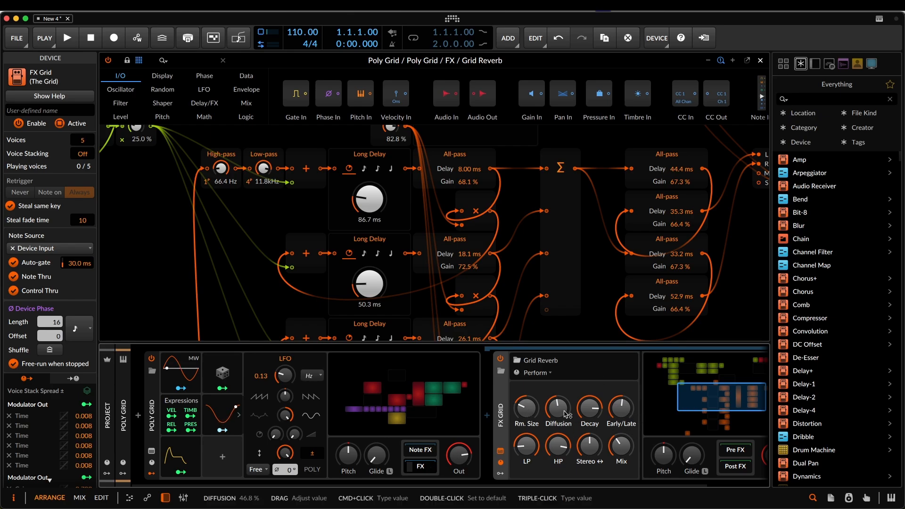
{"action": "left_click_drag", "start_coordinate": [718, 403], "coordinate": [694, 384]}
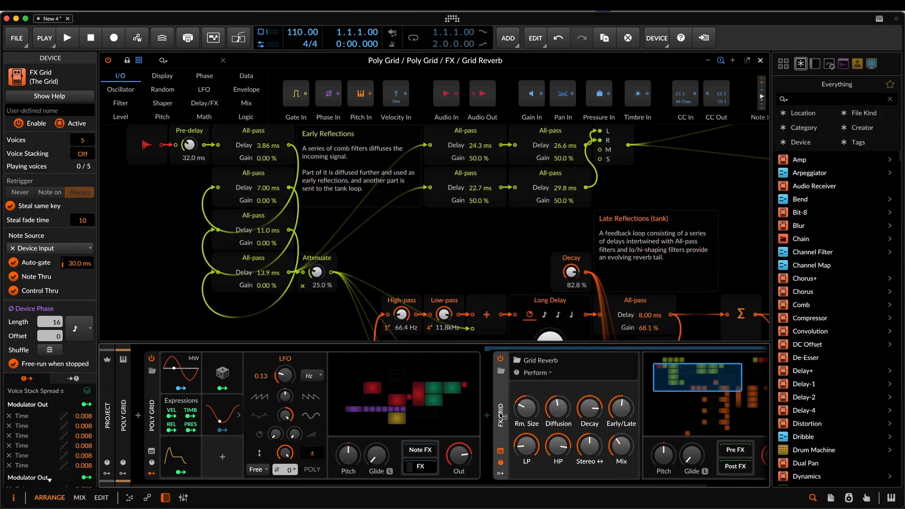
{"action": "left_click_drag", "start_coordinate": [500, 415], "coordinate": [369, 421]}
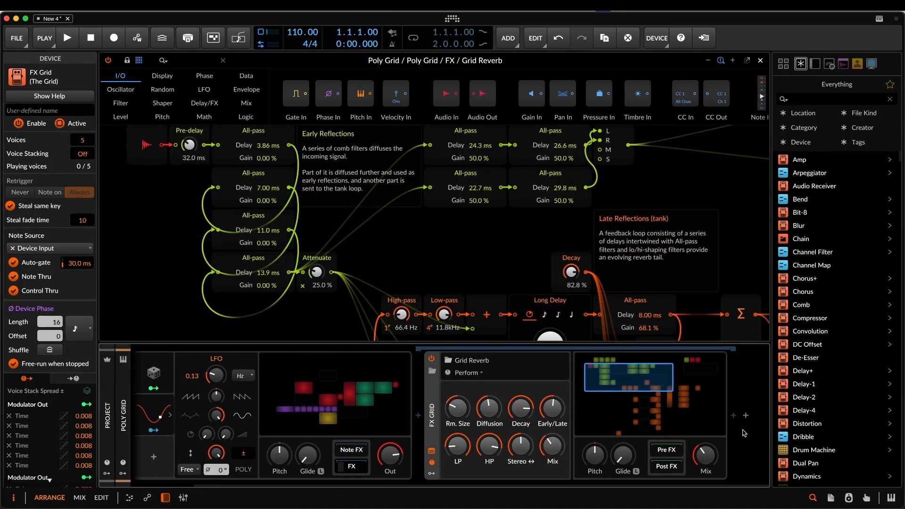
- Browse the audio effects and insert a Phaser+ after the FX Grid in the FX chain
{"action": "left_click", "coordinate": [733, 417]}
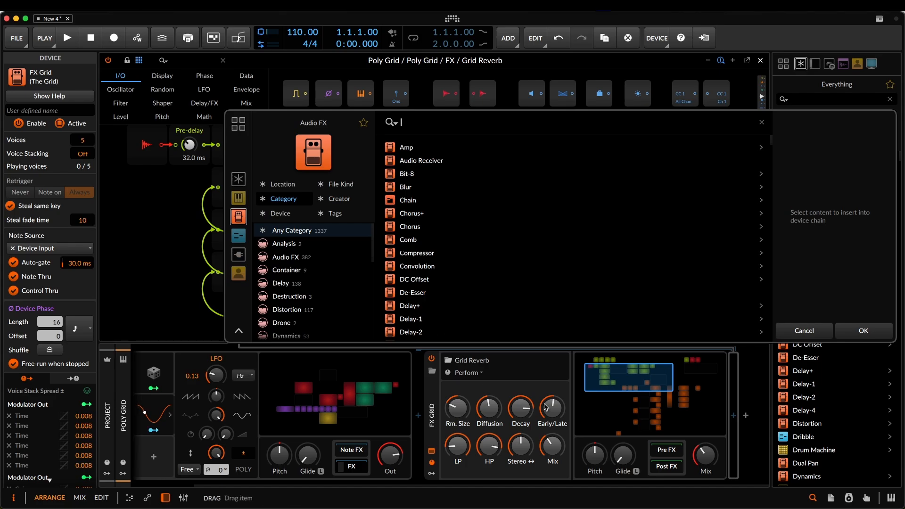
{"action": "scroll", "coordinate": [475, 277], "scroll_direction": "down", "scroll_amount": 3}
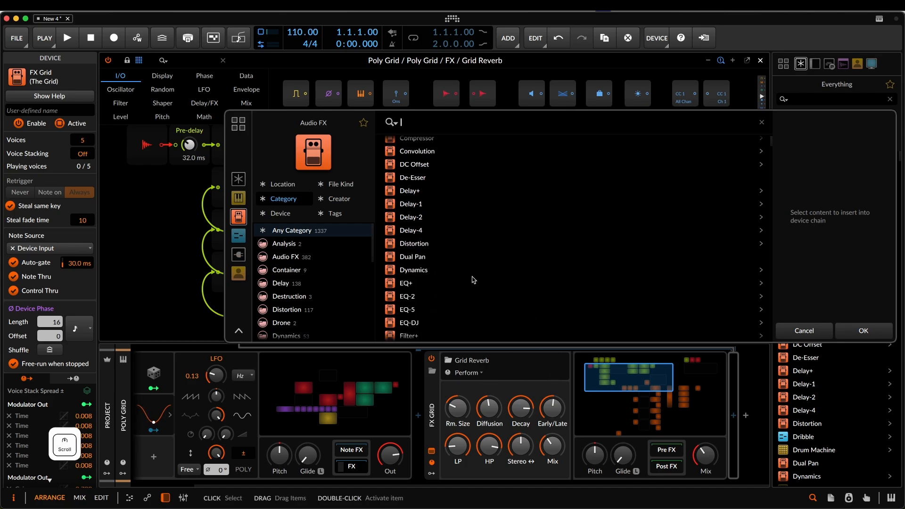
{"action": "scroll", "coordinate": [490, 290], "scroll_direction": "down", "scroll_amount": 3}
{"action": "scroll", "coordinate": [489, 290], "scroll_direction": "down", "scroll_amount": 1}
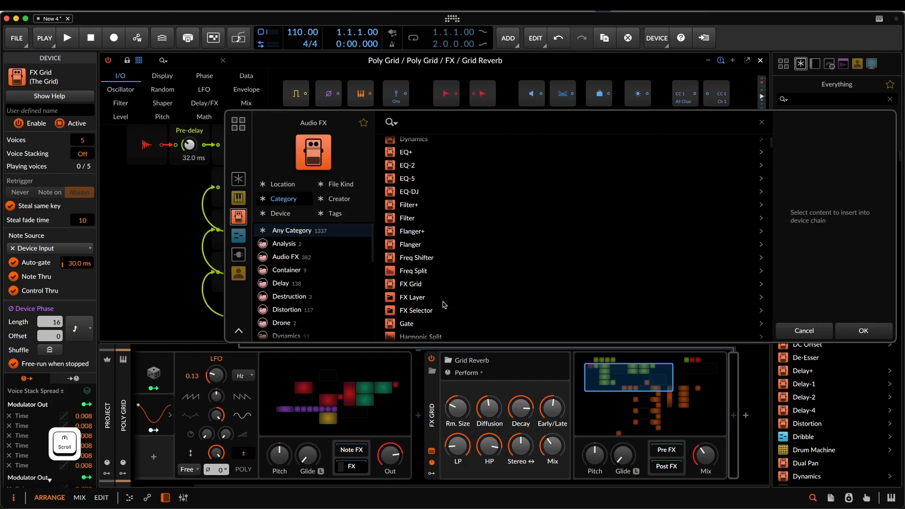
{"action": "scroll", "coordinate": [444, 304], "scroll_direction": "up", "scroll_amount": 7}
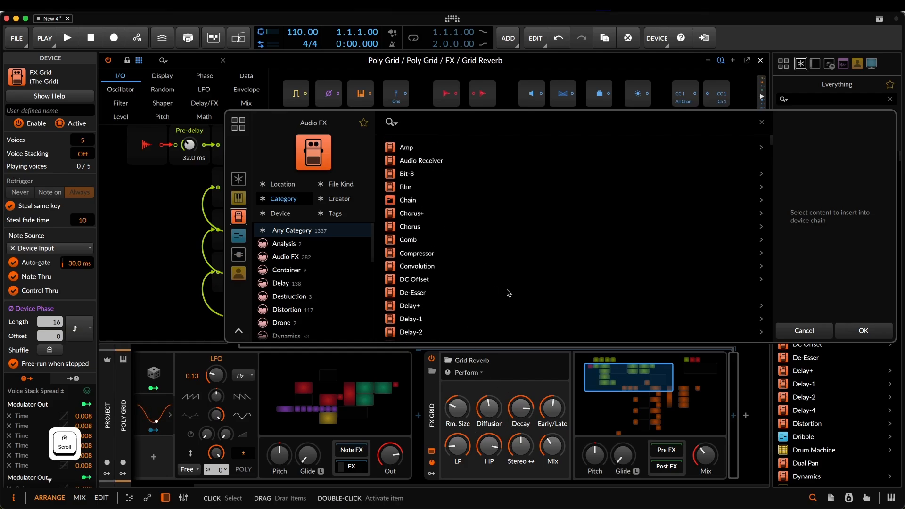
{"action": "scroll", "coordinate": [508, 292], "scroll_direction": "down", "scroll_amount": 10}
{"action": "scroll", "coordinate": [508, 293], "scroll_direction": "down", "scroll_amount": 6}
{"action": "scroll", "coordinate": [508, 293], "scroll_direction": "up", "scroll_amount": 8}
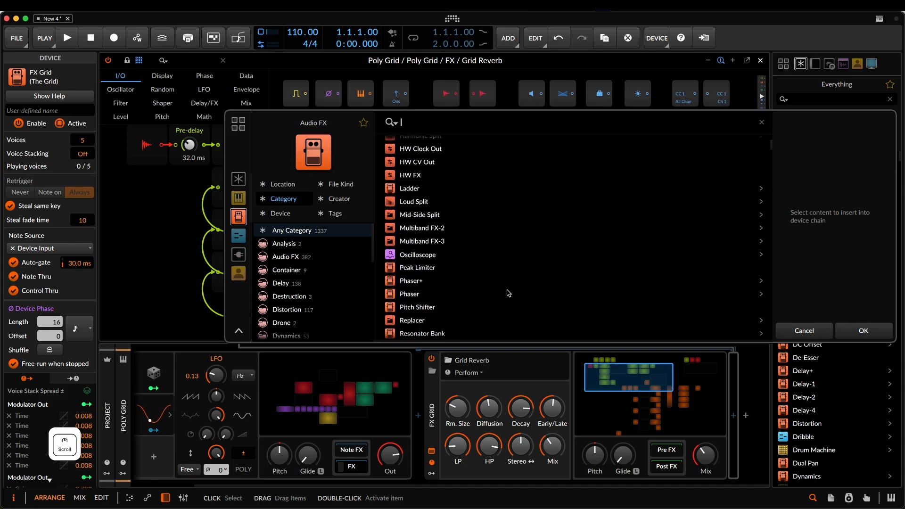
{"action": "left_click", "coordinate": [423, 282]}
{"action": "left_click", "coordinate": [861, 329]}
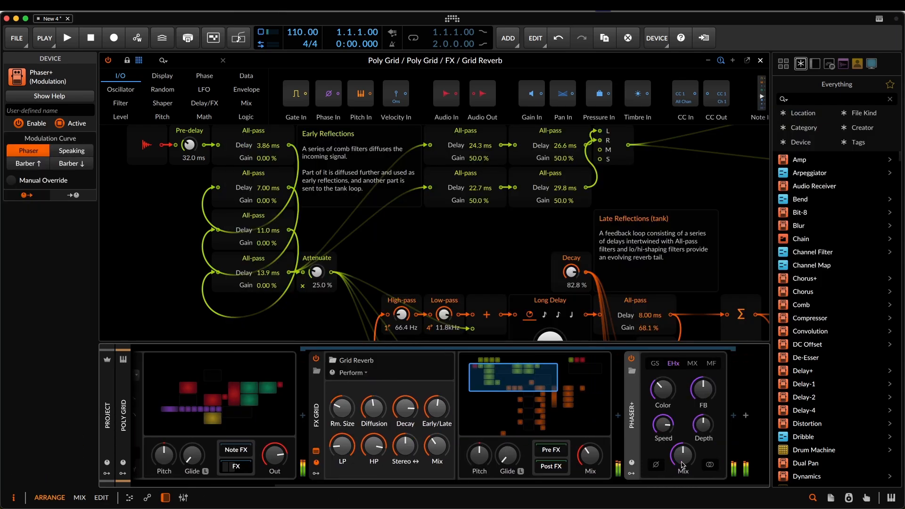
- Return to the main Poly Grid patch, close its editor and select the Analong Rain track
{"action": "scroll", "coordinate": [656, 443], "scroll_direction": "left", "scroll_amount": 5}
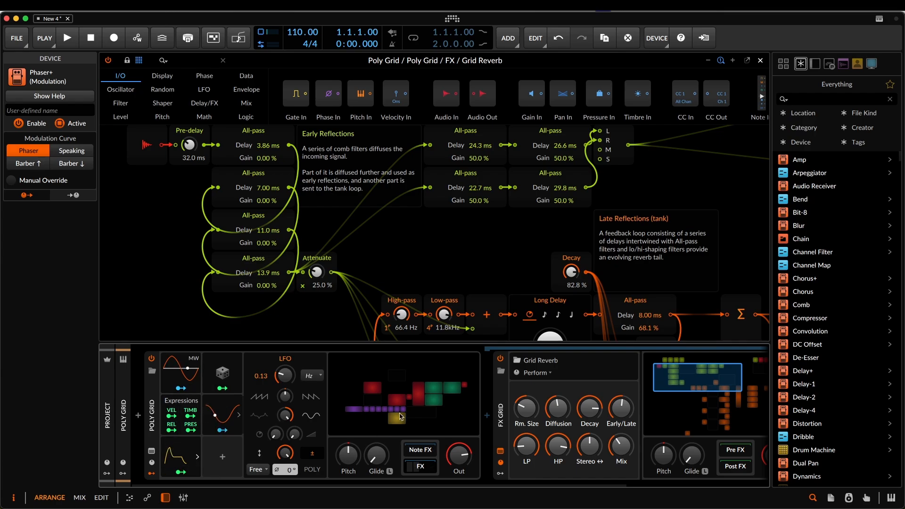
{"action": "left_click", "coordinate": [379, 417]}
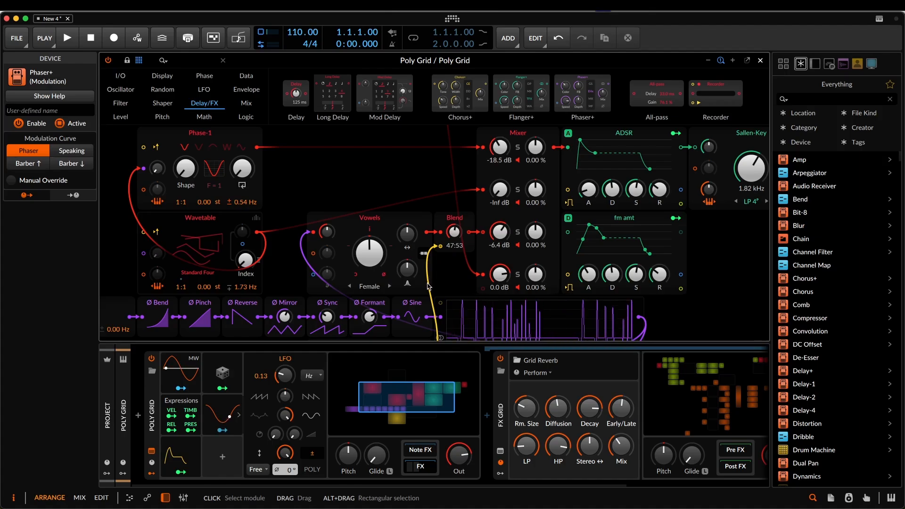
{"action": "left_click", "coordinate": [760, 61]}
{"action": "left_click", "coordinate": [243, 88]}
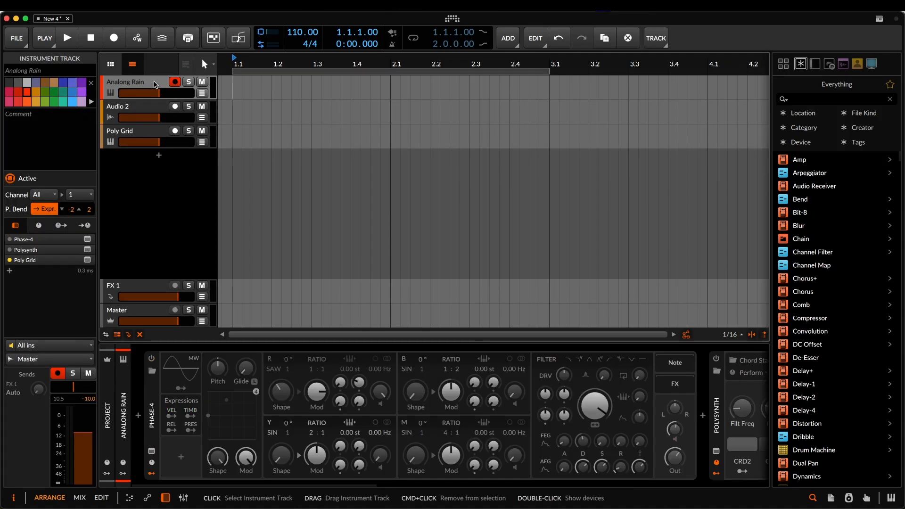
- Activate the Phase-4 synth and raise oscillator M's volume and the modulation amounts feeding it
{"action": "left_click", "coordinate": [151, 358]}
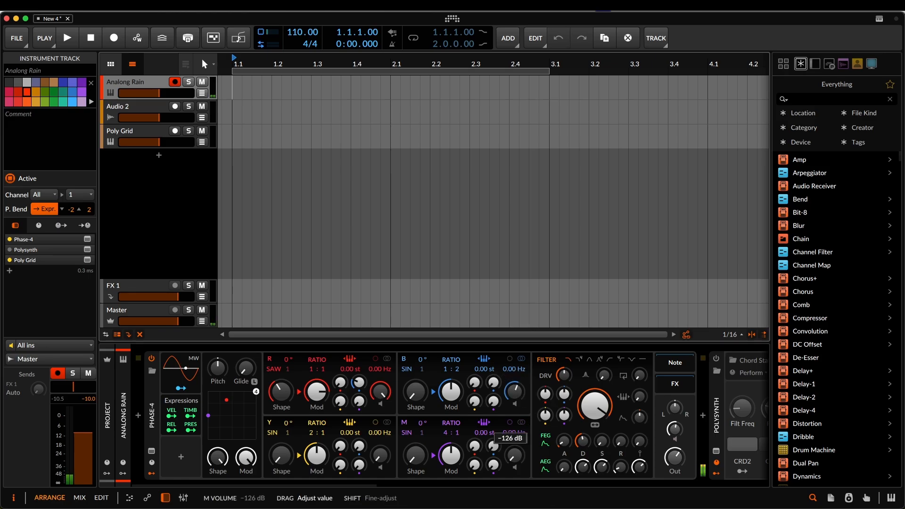
{"action": "left_click_drag", "start_coordinate": [473, 446], "coordinate": [493, 424]}
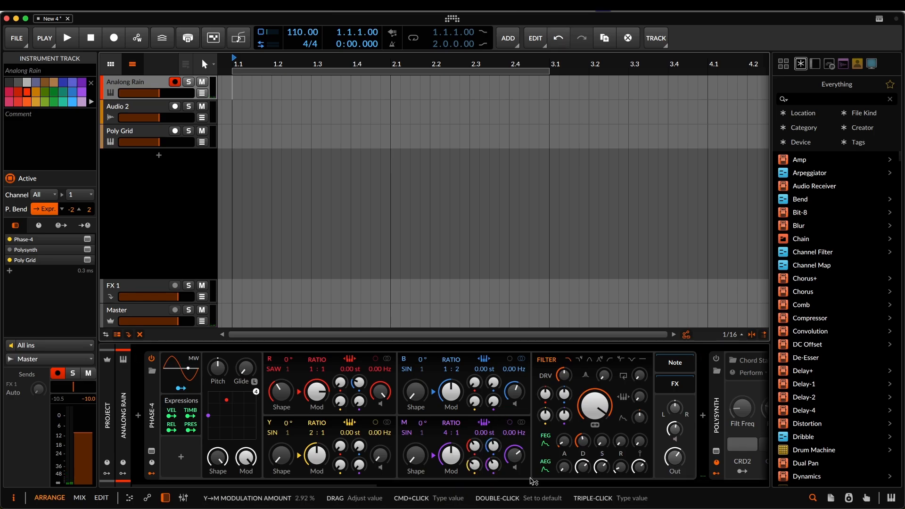
{"action": "scroll", "coordinate": [587, 426], "scroll_direction": "right", "scroll_amount": 2}
{"action": "scroll", "coordinate": [588, 425], "scroll_direction": "left", "scroll_amount": 2}
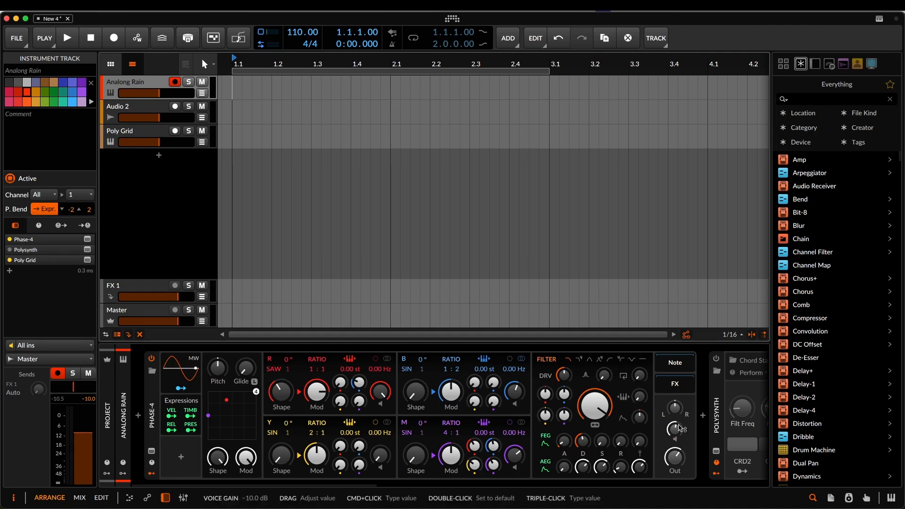
- Deactivate Phase-4 and activate the Polysynth with the Chord Stab 2 preset on the same track
{"action": "scroll", "coordinate": [605, 435], "scroll_direction": "right", "scroll_amount": 10}
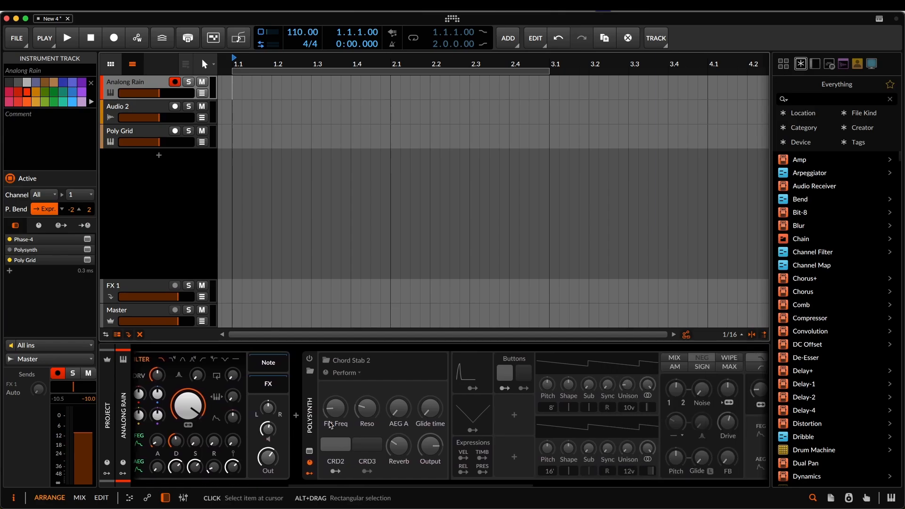
{"action": "scroll", "coordinate": [172, 371], "scroll_direction": "left", "scroll_amount": 10}
{"action": "scroll", "coordinate": [172, 371], "scroll_direction": "left", "scroll_amount": 3}
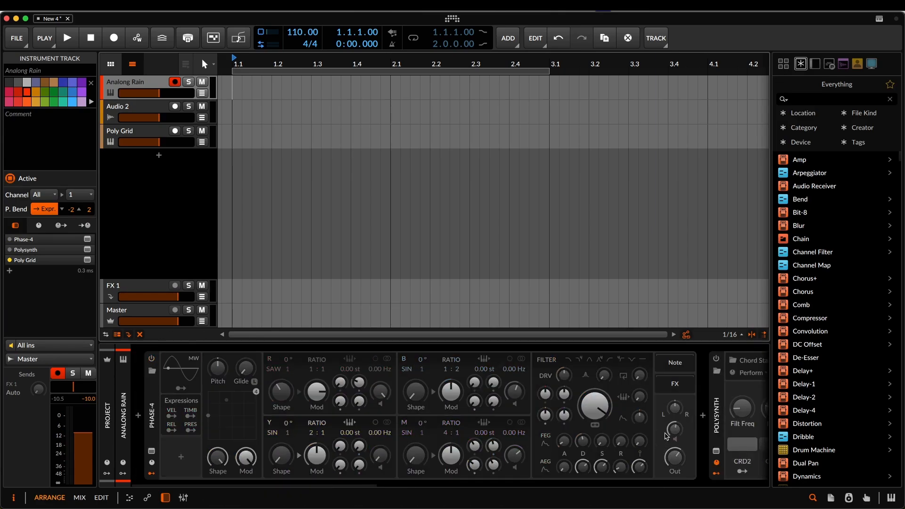
{"action": "scroll", "coordinate": [722, 397], "scroll_direction": "right", "scroll_amount": 2}
{"action": "scroll", "coordinate": [721, 397], "scroll_direction": "right", "scroll_amount": 10}
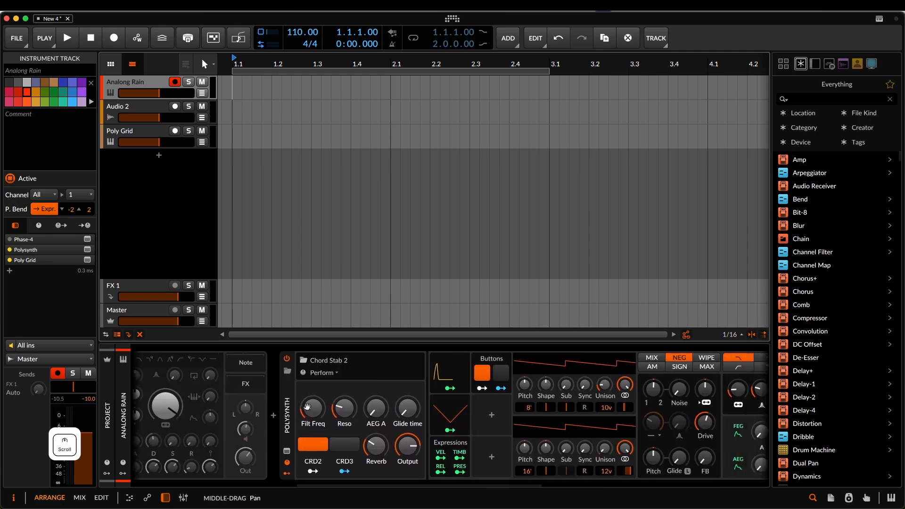
{"action": "left_click_drag", "start_coordinate": [614, 415], "coordinate": [544, 424]}
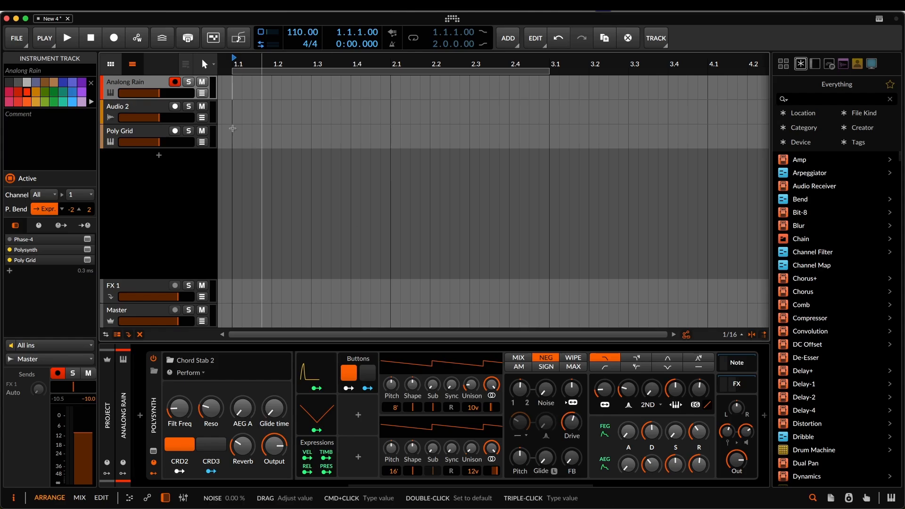
- Reopen the Poly Grid track's patch and examine the Random, Data, Shaper and Logic modules along with the overall patch layout
{"action": "left_click", "coordinate": [136, 133]}
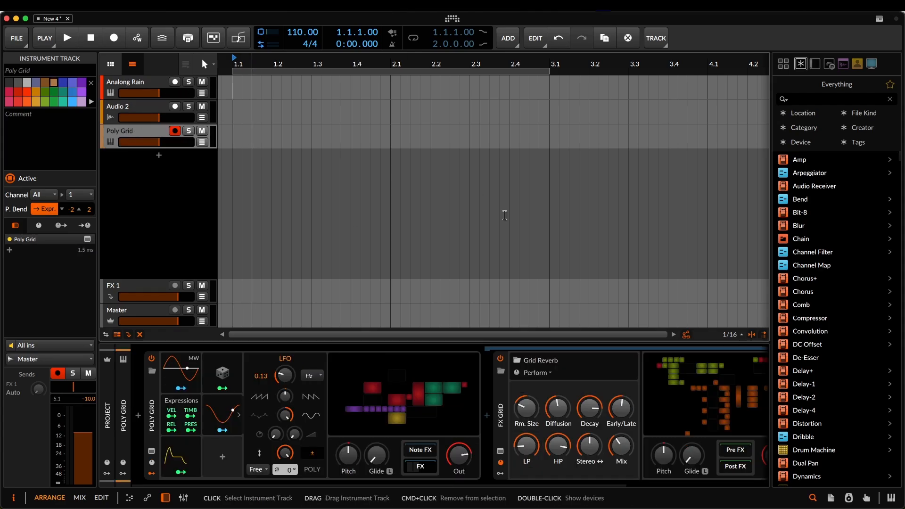
{"action": "double_click", "coordinate": [382, 405]}
{"action": "left_click", "coordinate": [162, 89]}
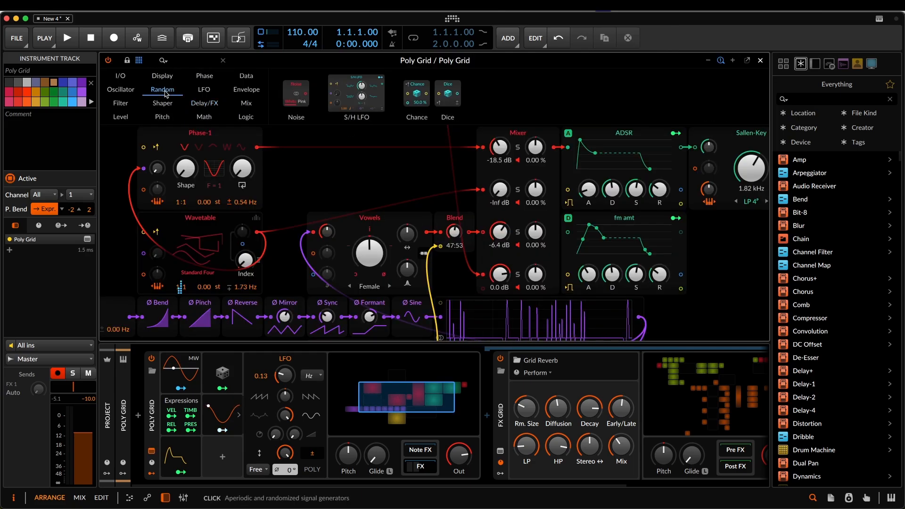
{"action": "left_click", "coordinate": [246, 77]}
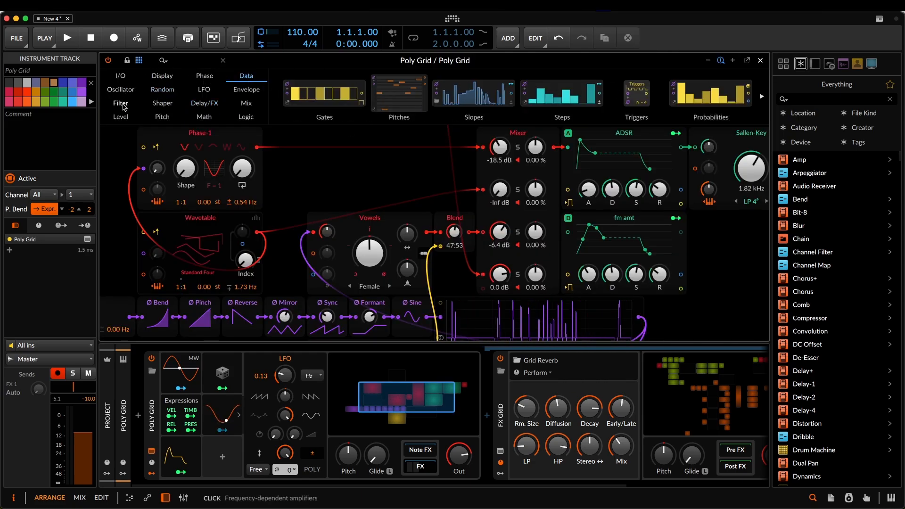
{"action": "left_click", "coordinate": [163, 104]}
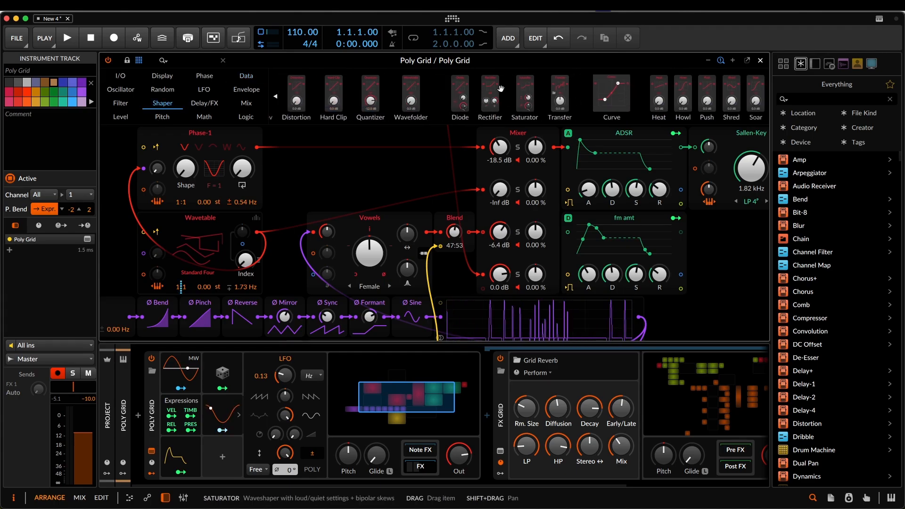
{"action": "left_click", "coordinate": [246, 117]}
{"action": "scroll", "coordinate": [596, 100], "scroll_direction": "right", "scroll_amount": 5}
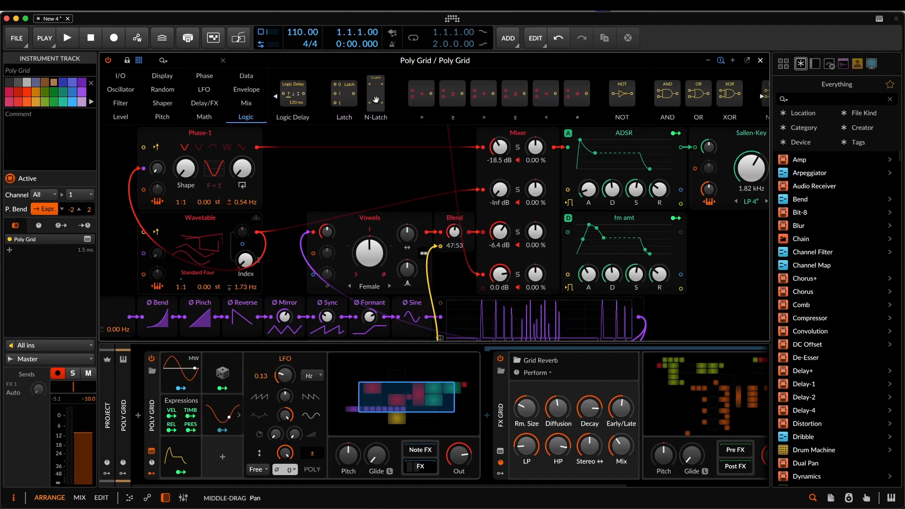
{"action": "scroll", "coordinate": [701, 98], "scroll_direction": "right", "scroll_amount": 2}
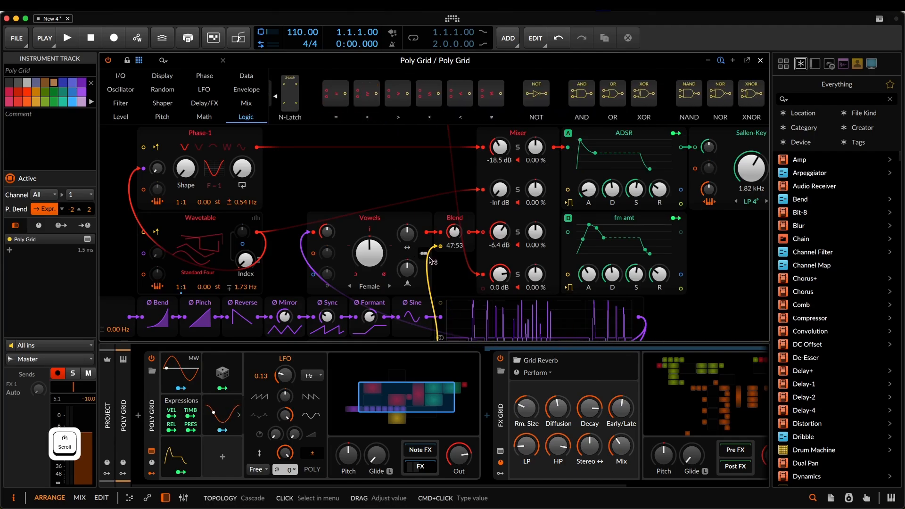
{"action": "scroll", "coordinate": [428, 249], "scroll_direction": "down", "scroll_amount": 3}
{"action": "scroll", "coordinate": [428, 249], "scroll_direction": "up", "scroll_amount": 3}
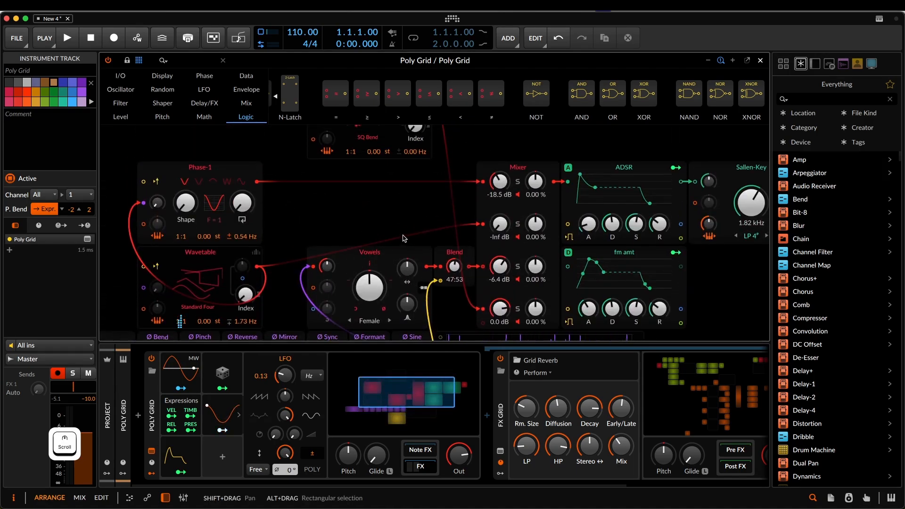
{"action": "left_click", "coordinate": [708, 61]}
{"action": "scroll", "coordinate": [637, 238], "scroll_direction": "down", "scroll_amount": 2}
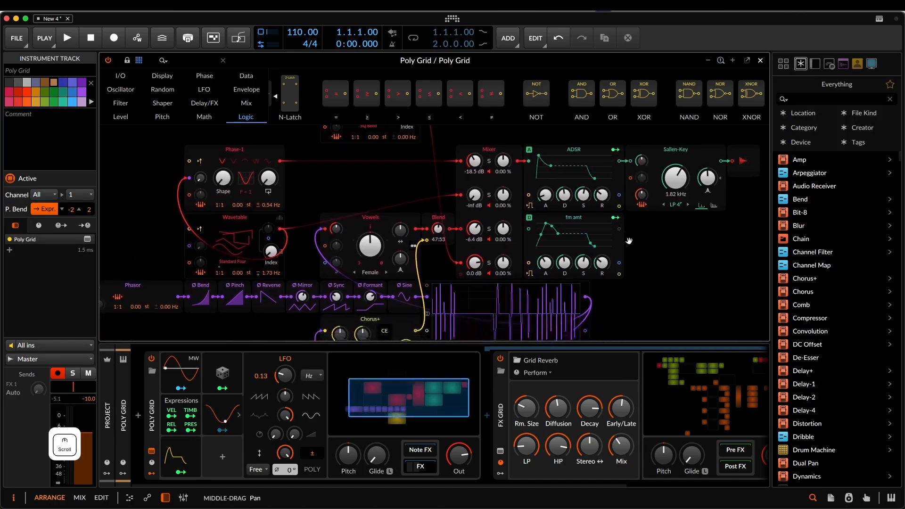